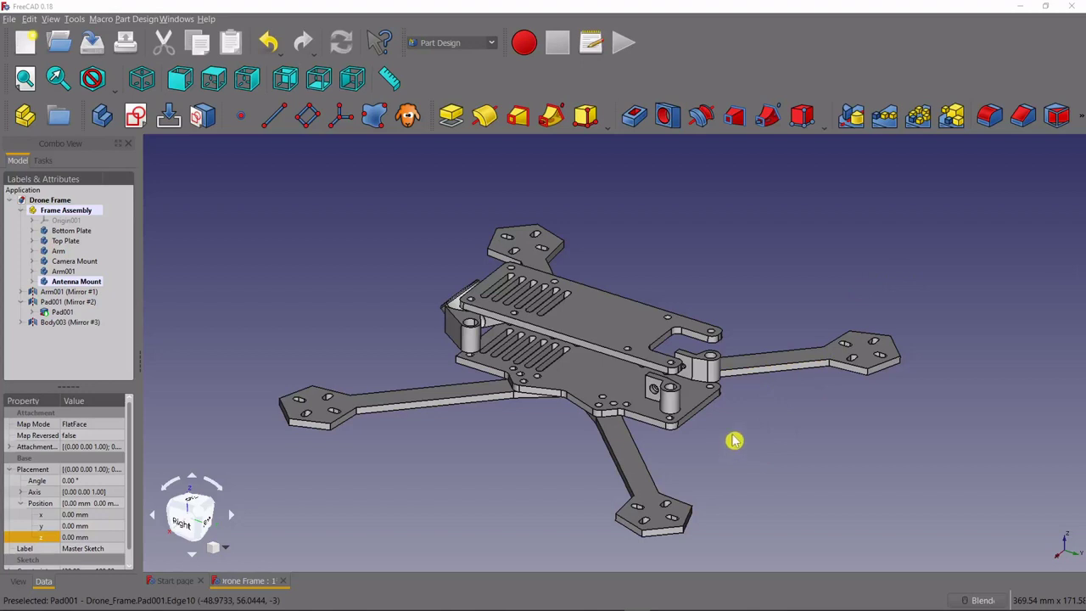
mouse_move(690, 451)
middle_mouse_down()
mouse_move(717, 430)
mouse_move(684, 447)
middle_mouse_up()
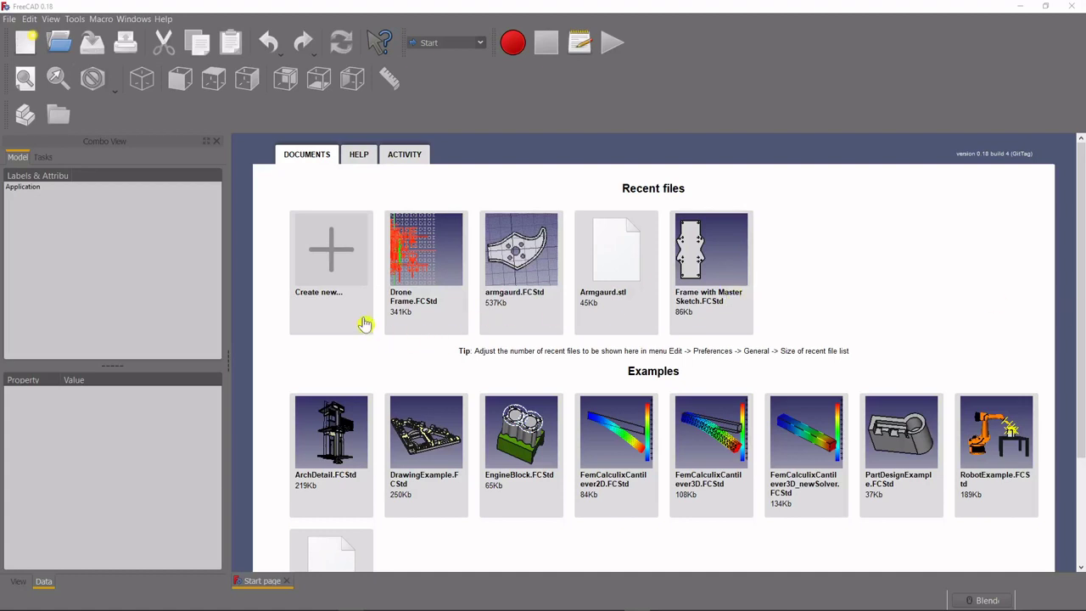
Create a new document and switch it to the Part Design workbench.
left_click(335, 249)
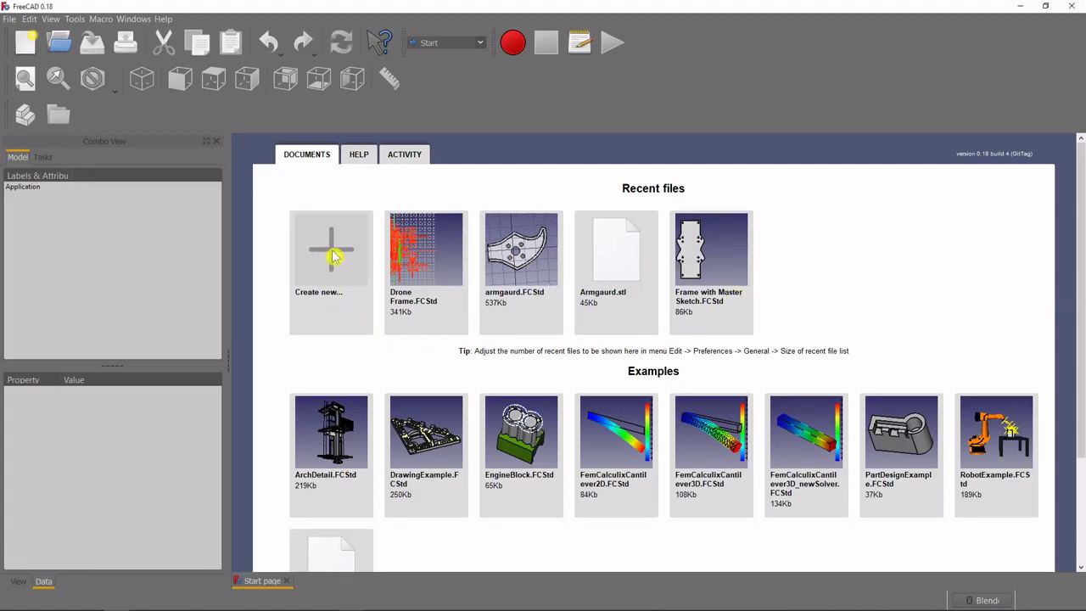
left_click(481, 45)
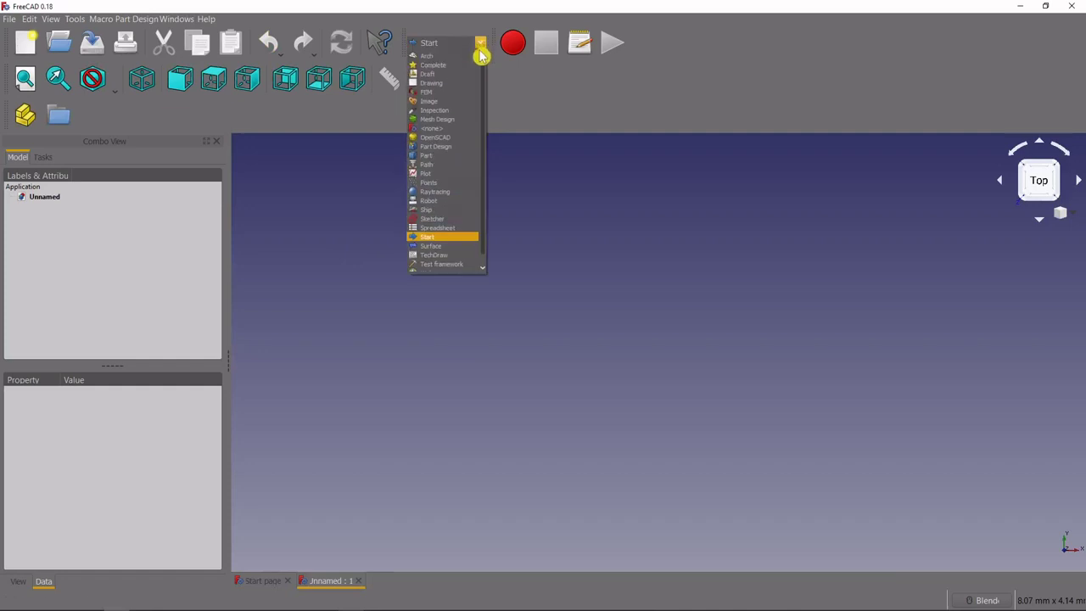
left_click(456, 145)
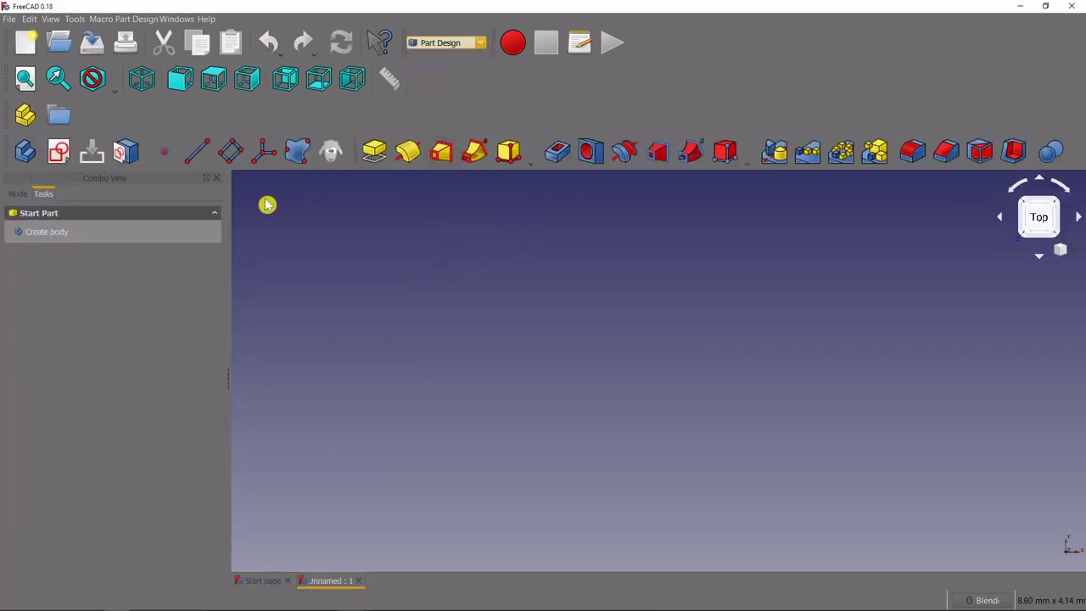
Start a new sketch on the XY base plane of the empty document.
left_click(62, 152)
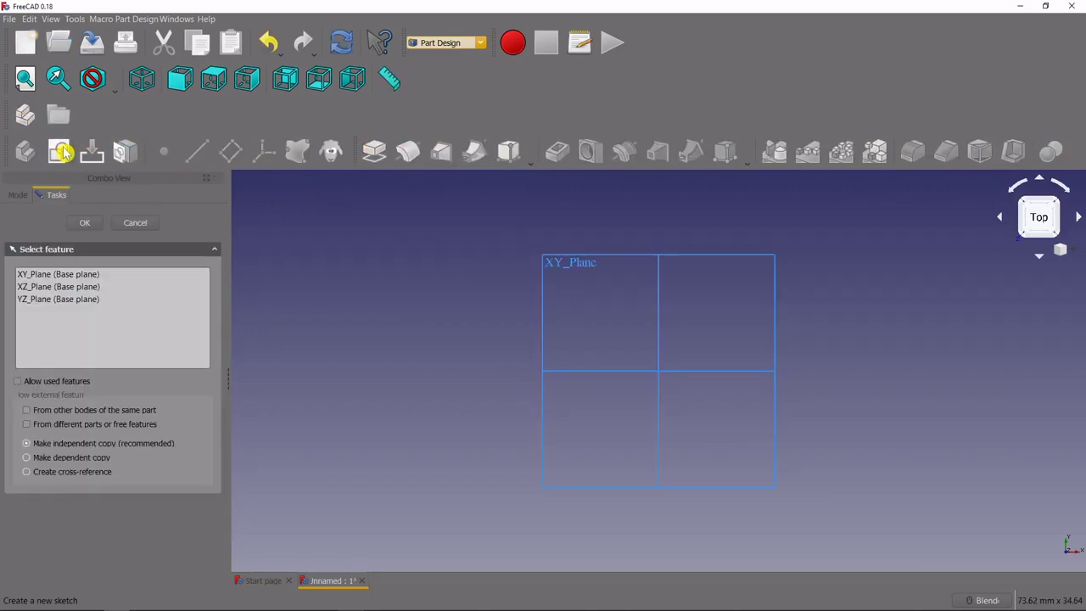
left_click(82, 274)
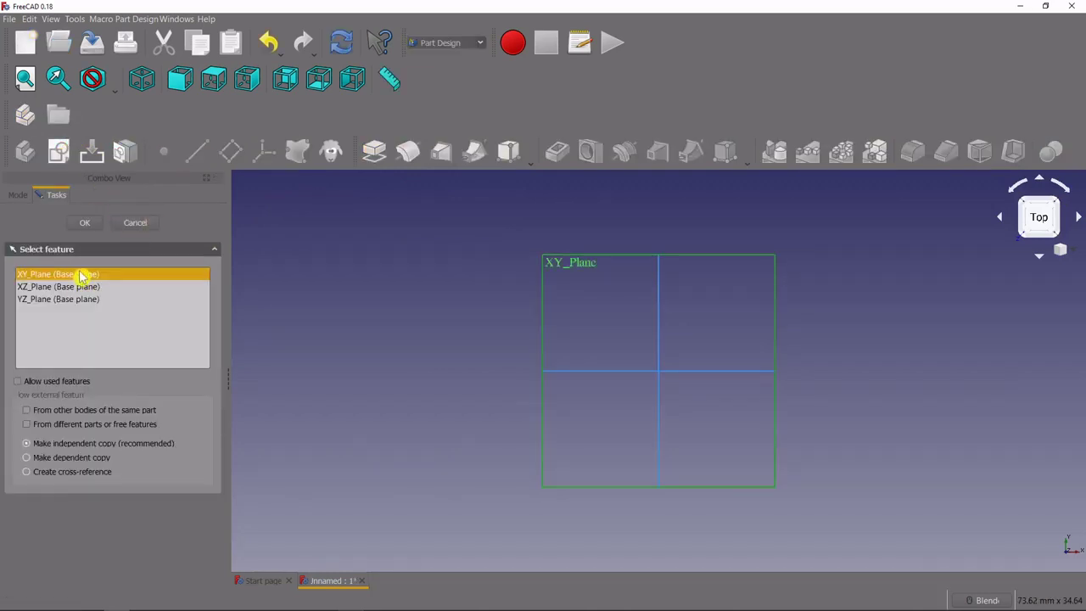
left_click(88, 223)
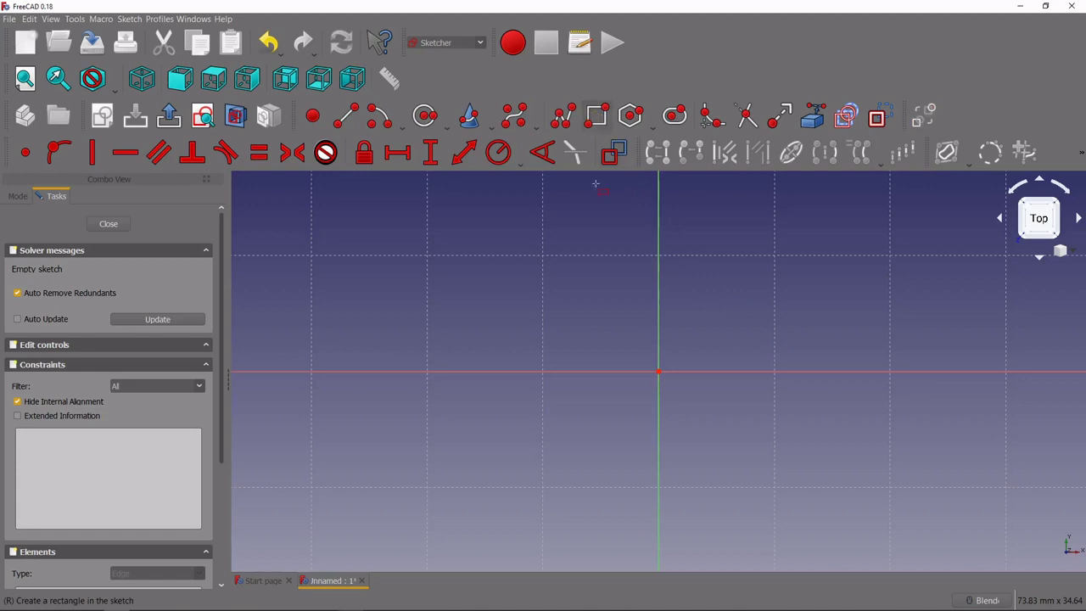
Draw a rectangle about 21.5 mm wide and 21 mm high around the sketch origin.
left_click(540, 252)
left_click(790, 495)
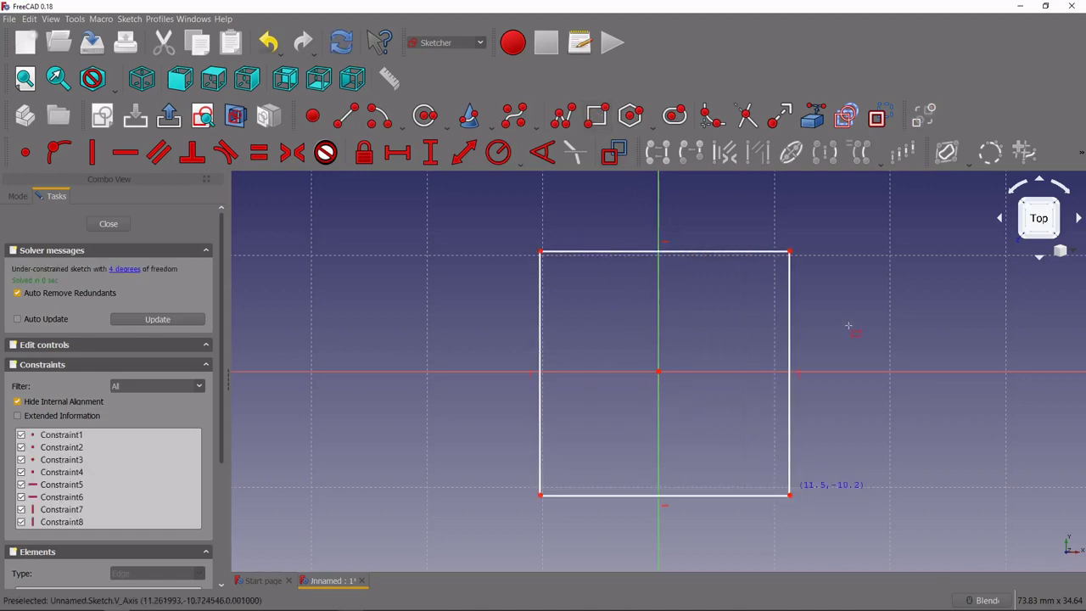
right_click(850, 328)
Centre the rectangle on the origin with a symmetry constraint between two diagonally opposite corners.
left_click(790, 252)
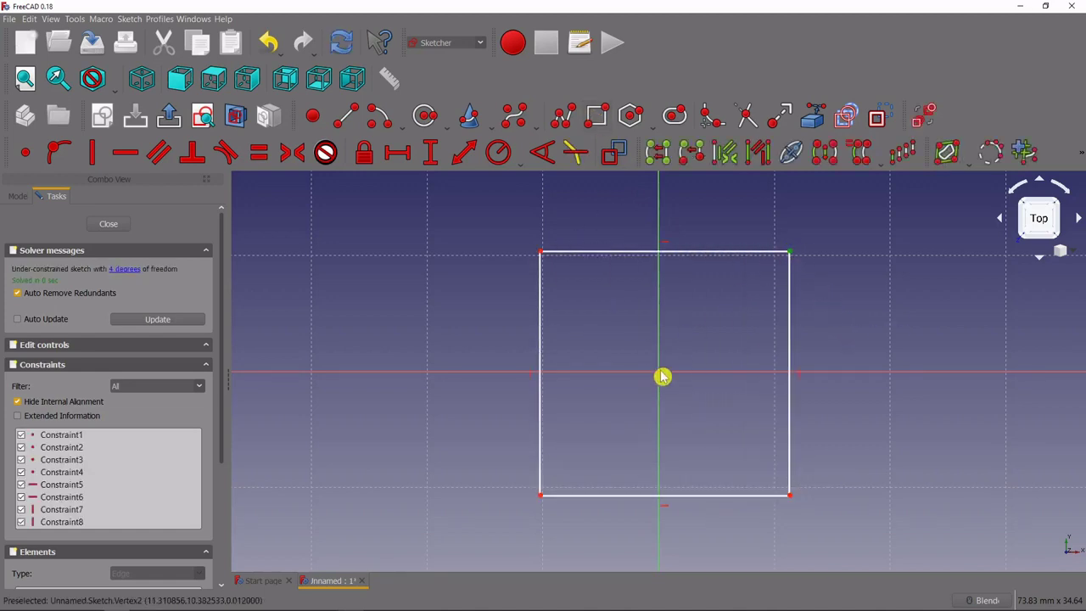
left_click(540, 497)
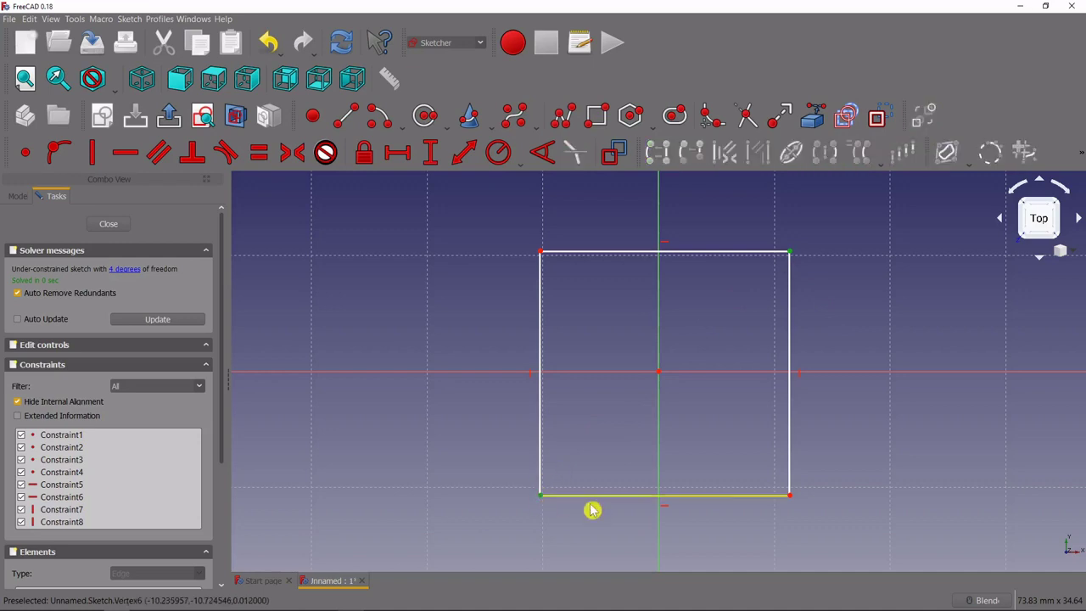
left_click(629, 344)
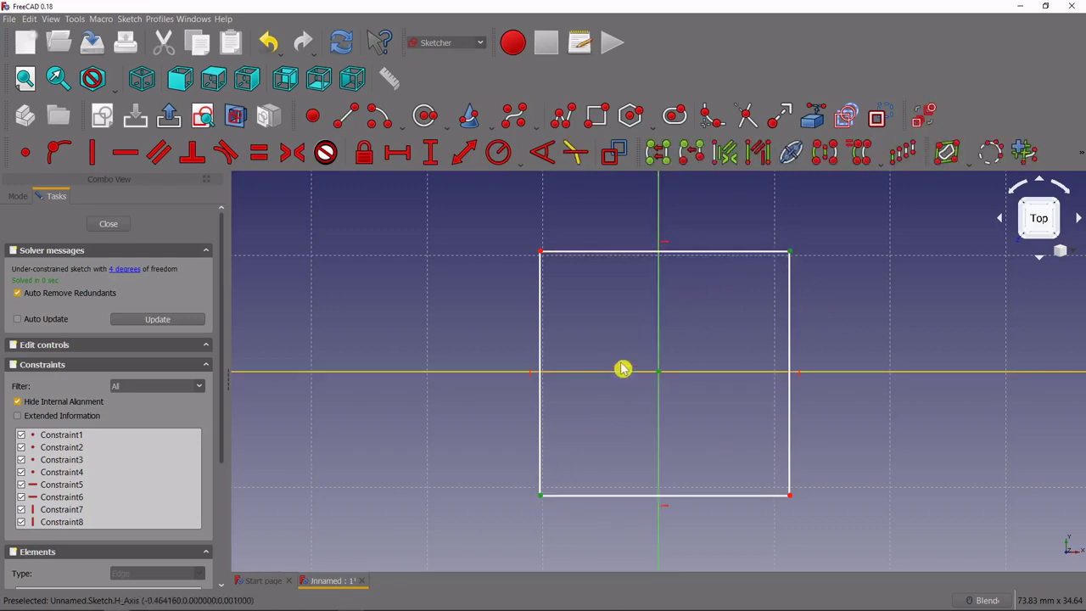
left_click(293, 155)
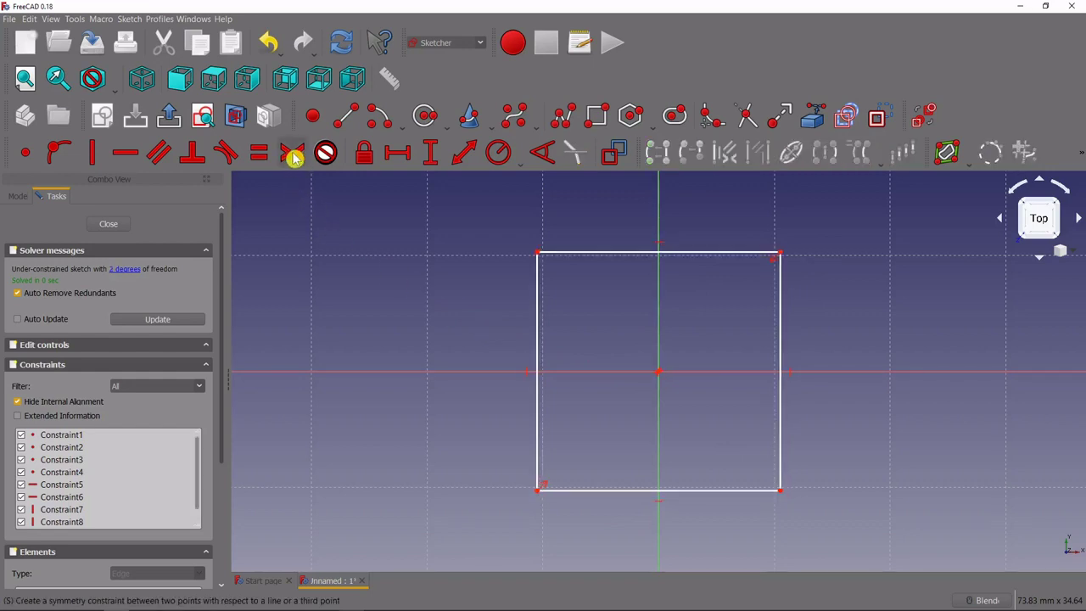
Constrain the rectangle's upper edge and right edge to equal length so that it becomes a square.
left_click(706, 260)
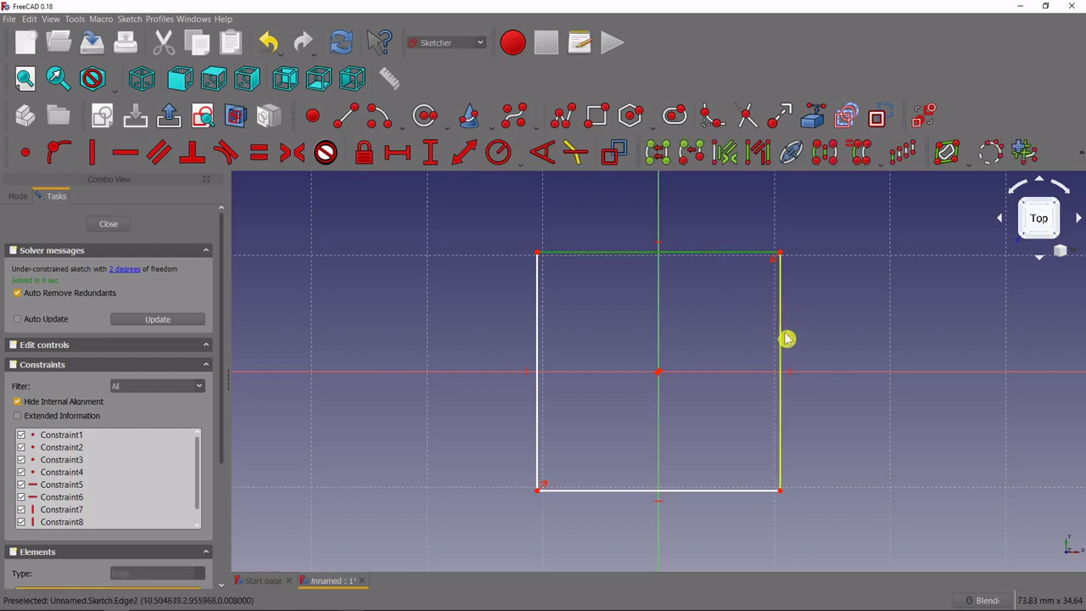
left_click(781, 328)
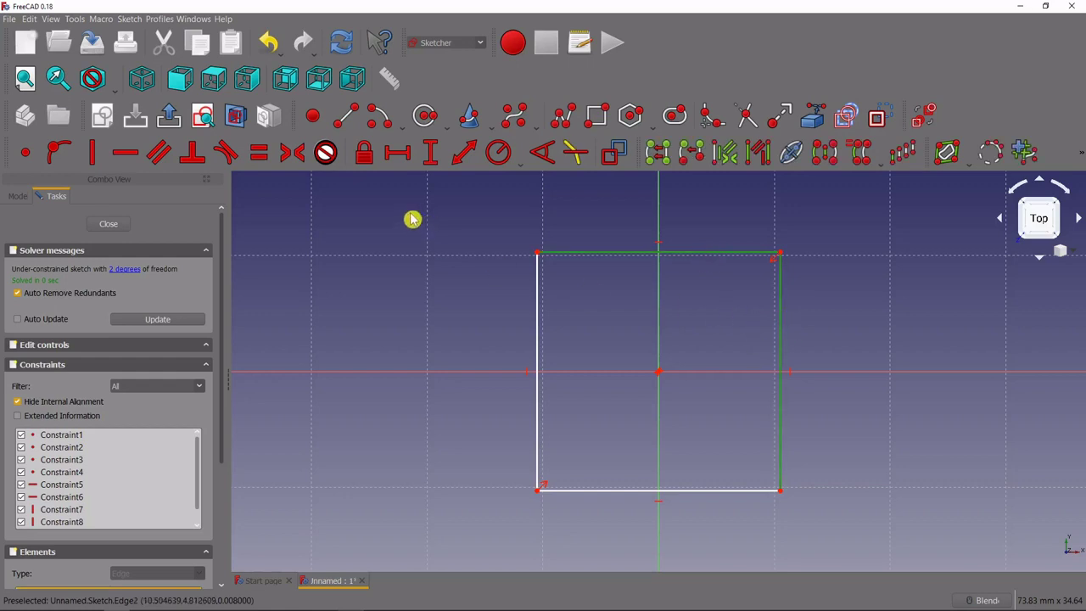
left_click(260, 157)
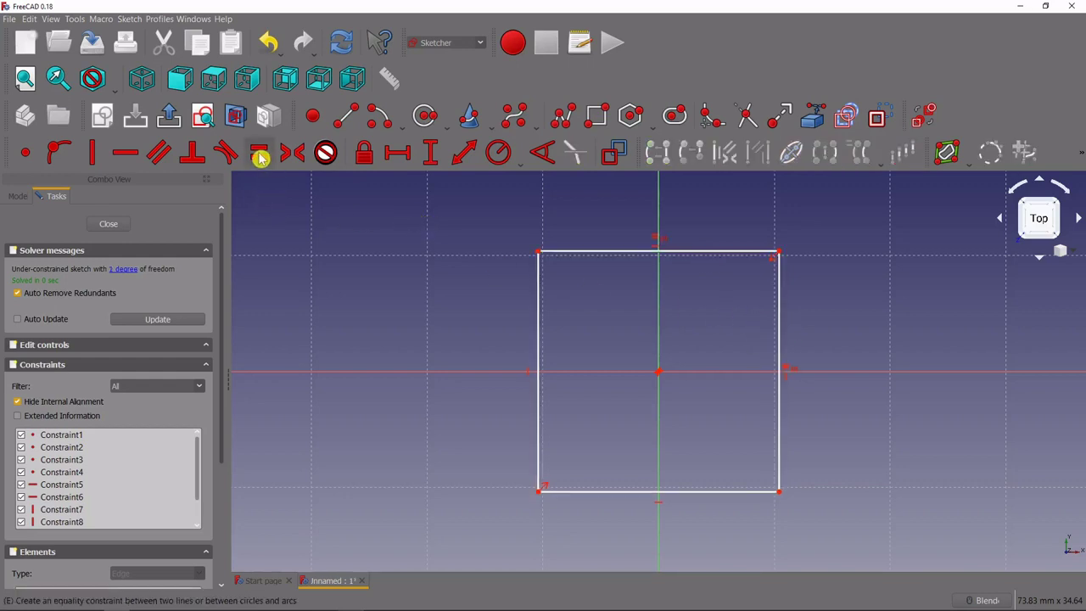
Add a vertical dimension of 30 mm to the square's right edge.
left_click(431, 154)
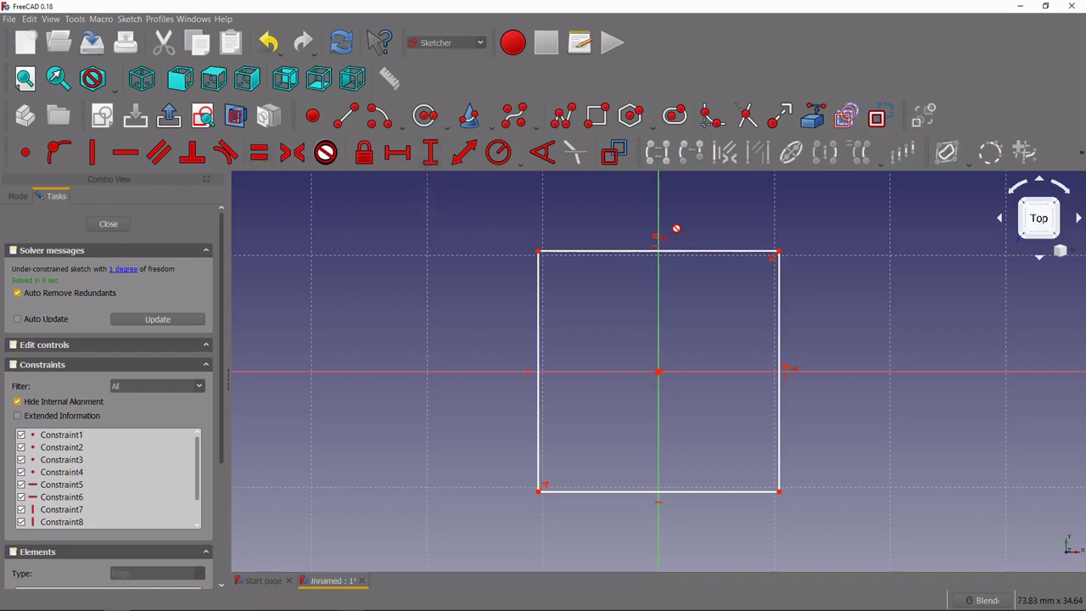
left_click(782, 311)
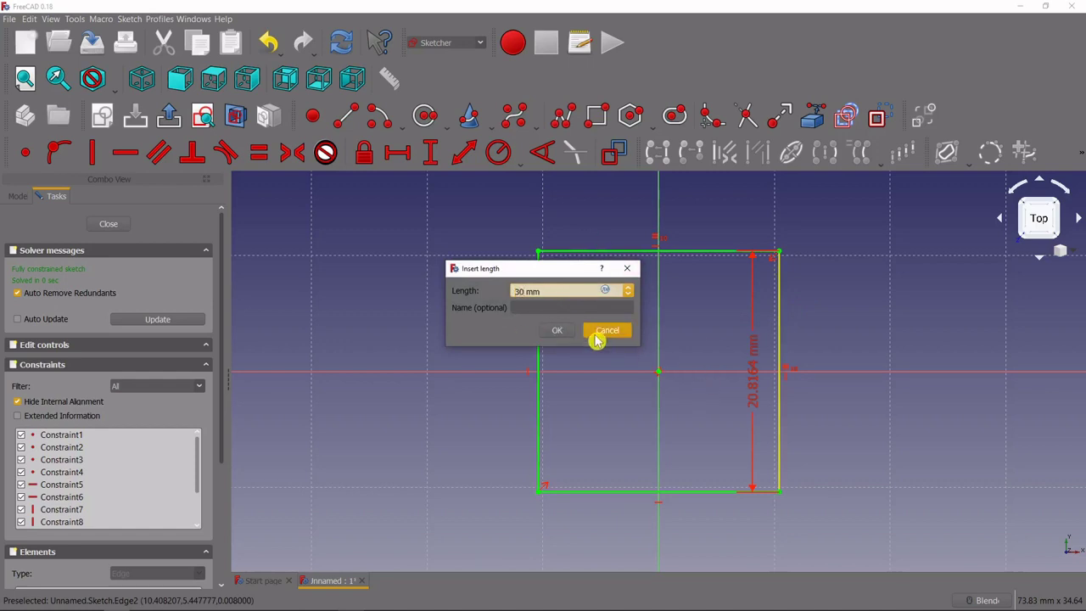
left_click(556, 330)
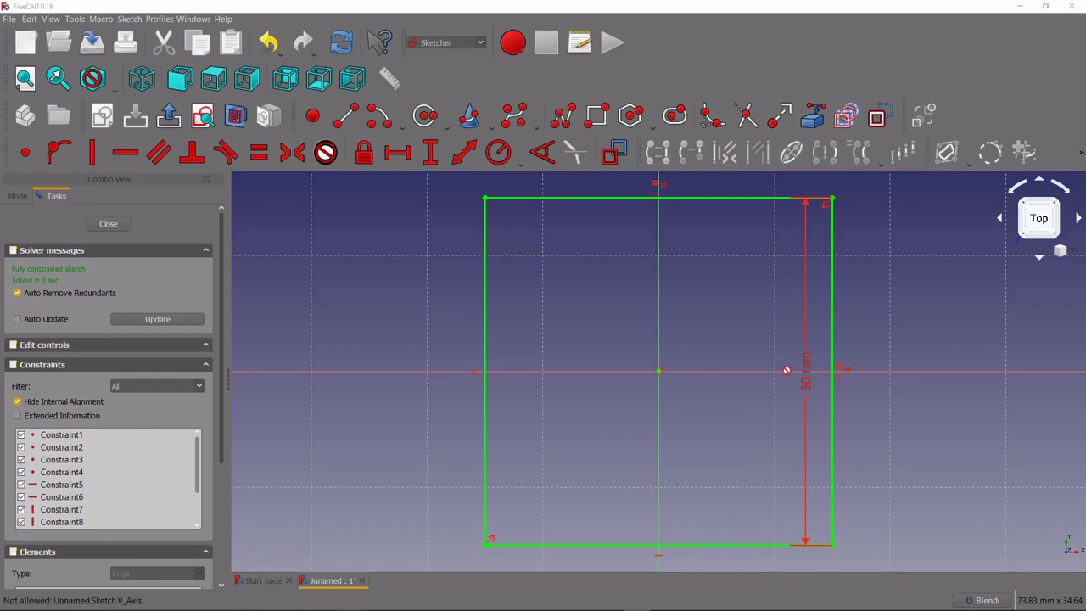
Draw a larger upright rectangle about 46 mm wide and 91.5 mm high enclosing the 30 mm square.
scroll(650, 376, "down", 6)
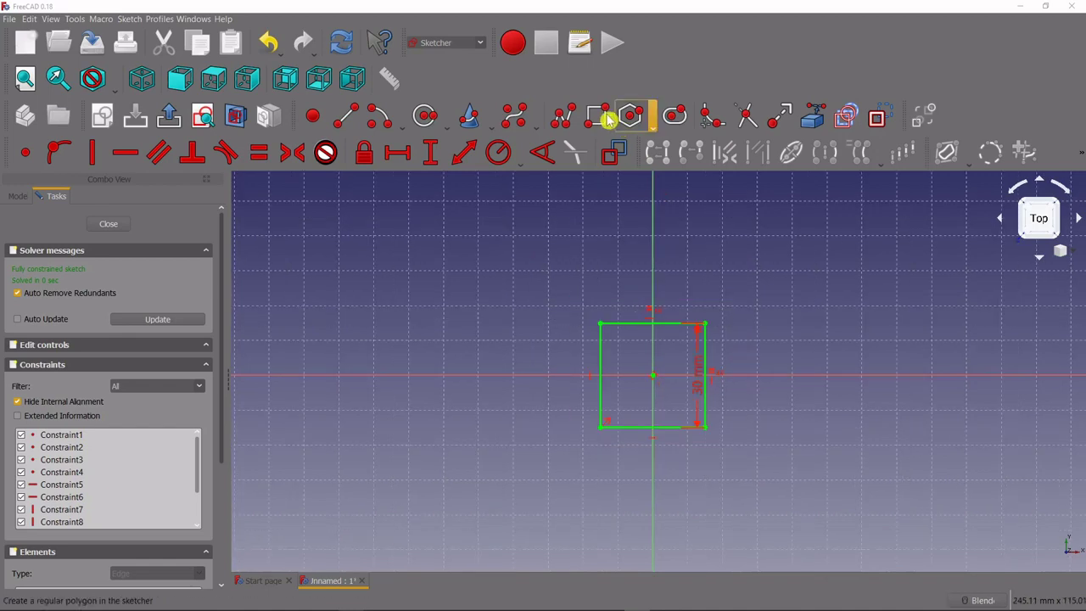
left_click(574, 220)
left_click(735, 538)
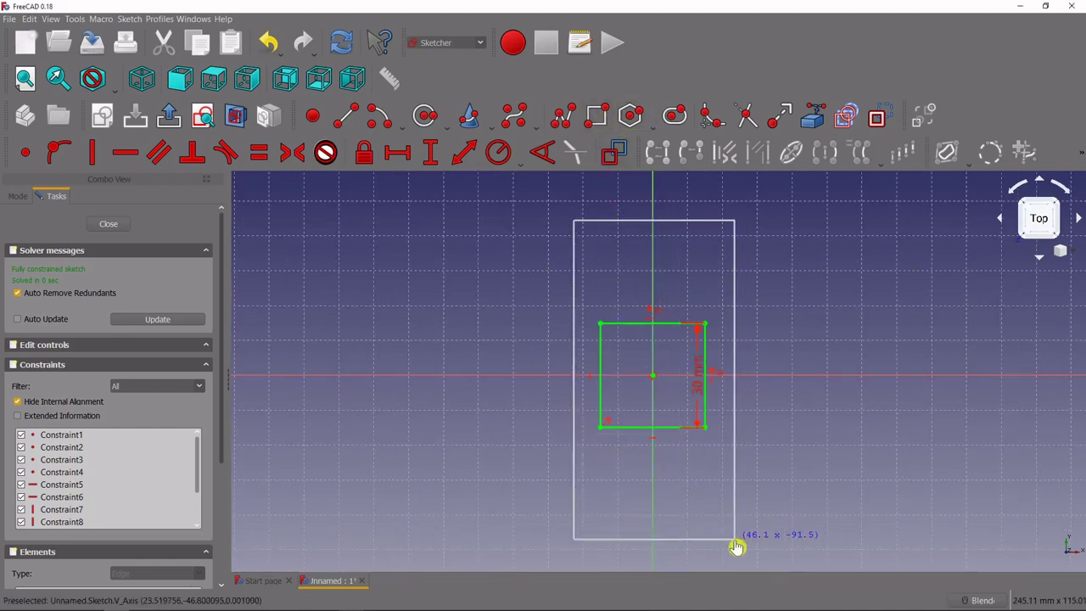
Make the outer rectangle's upper-left and lower-right corners symmetric about the sketch origin.
left_click(575, 219)
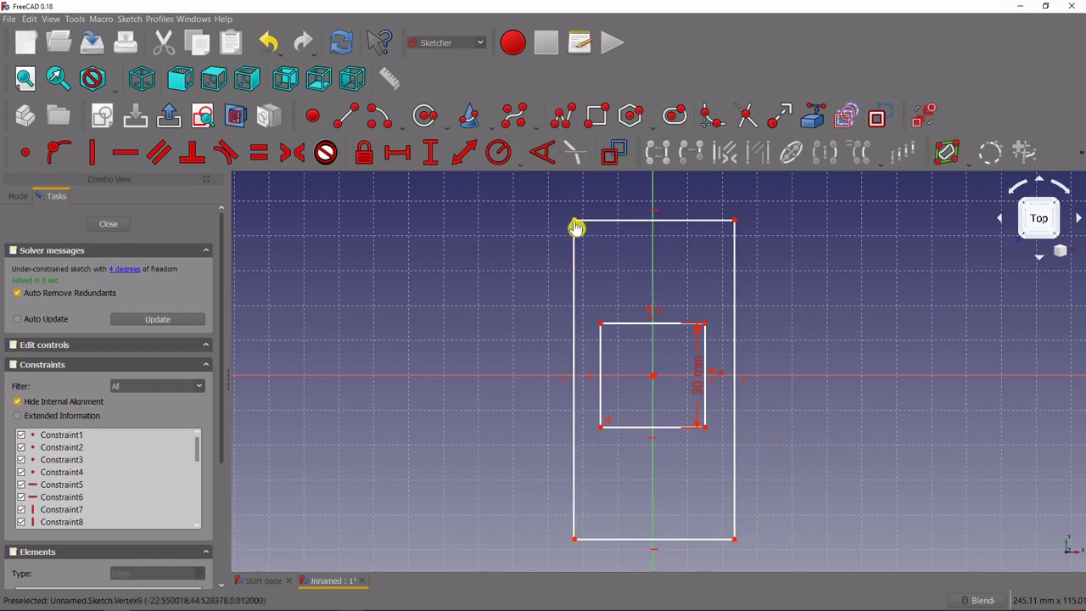
left_click(736, 541)
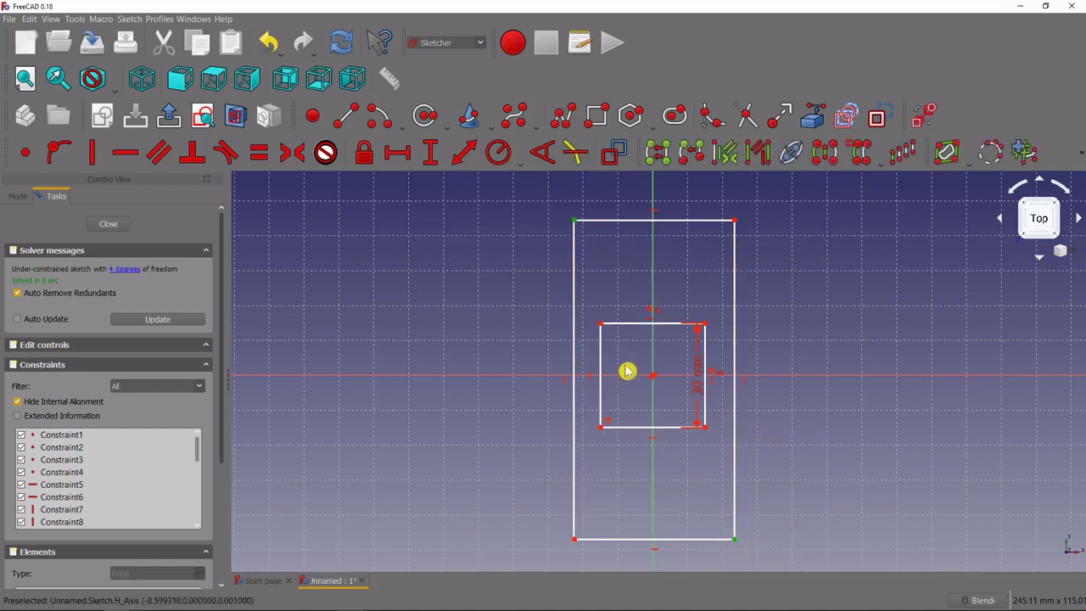
left_click(654, 381)
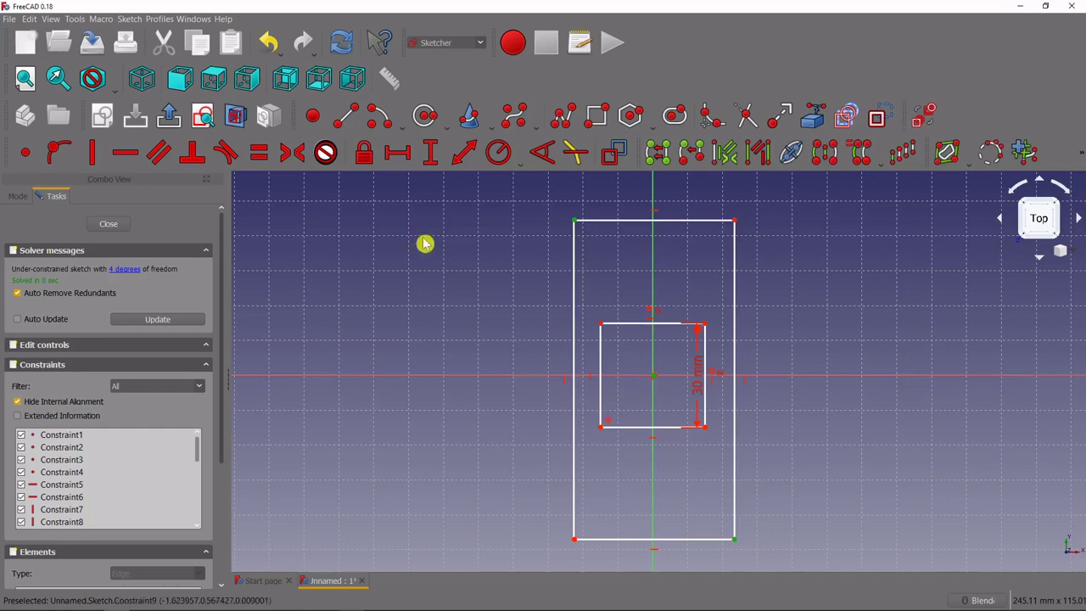
left_click(292, 153)
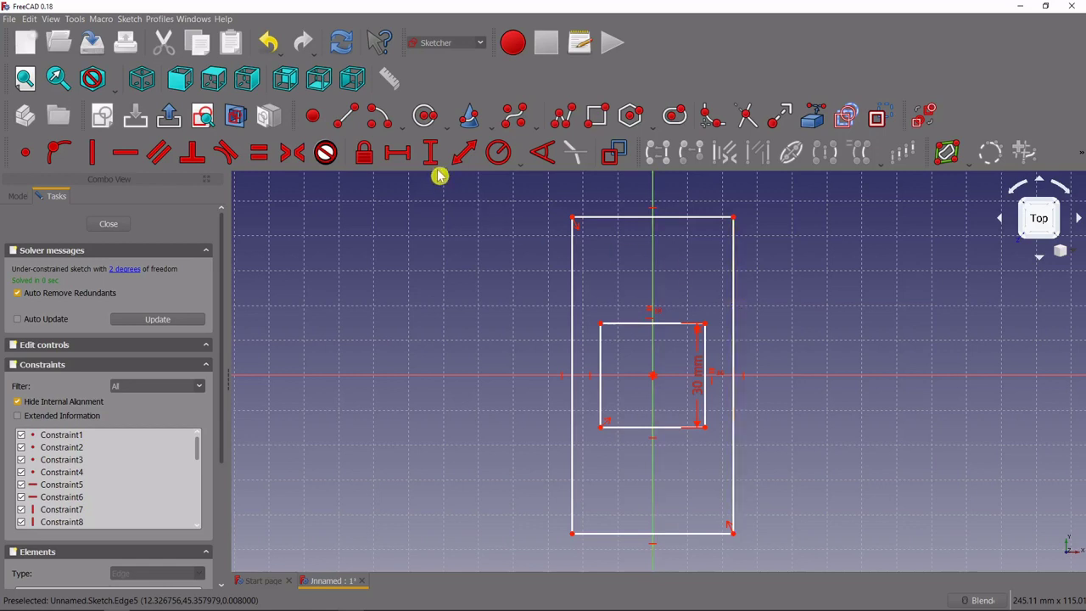
Dimension the outer rectangle's right edge vertically at 100 mm and place the dimension outside the outline.
left_click(734, 292)
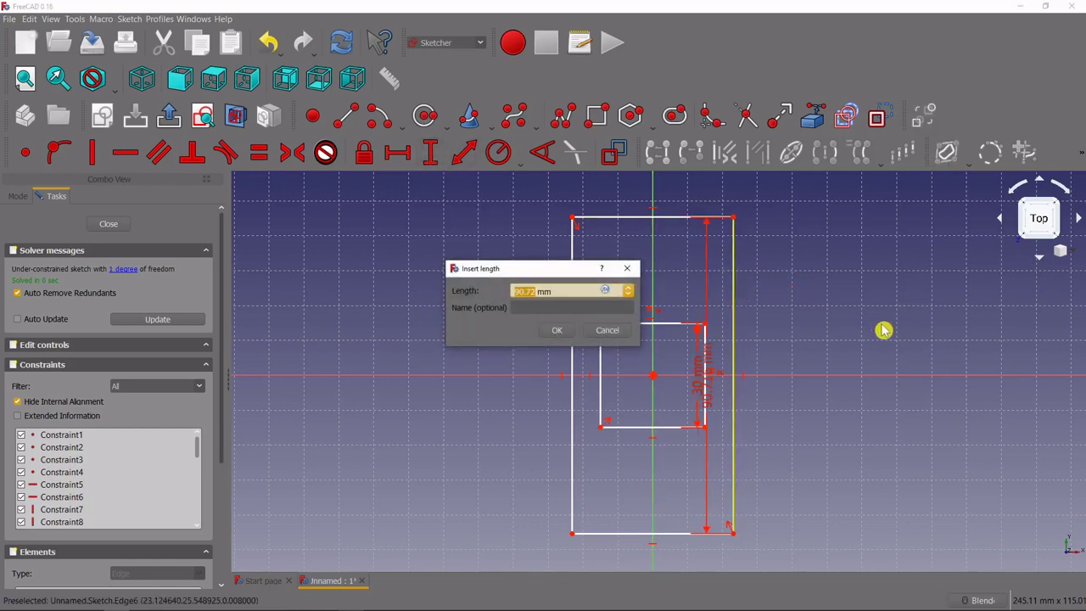
key("Return")
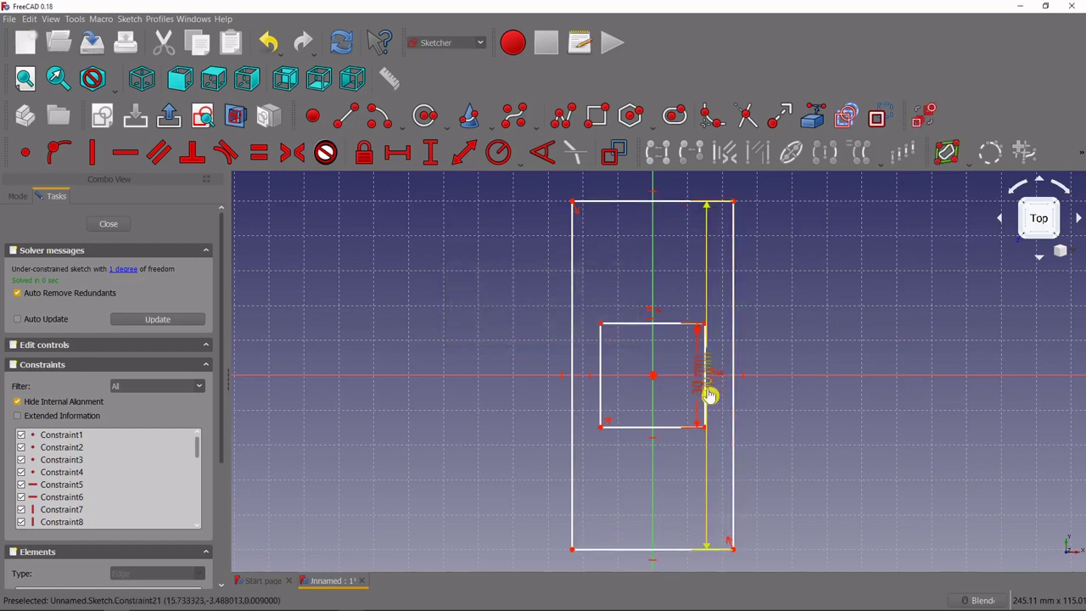
left_click_drag(710, 393, 782, 386)
Add a horizontal dimension of 38 mm to the outer rectangle's upper edge.
left_click(397, 155)
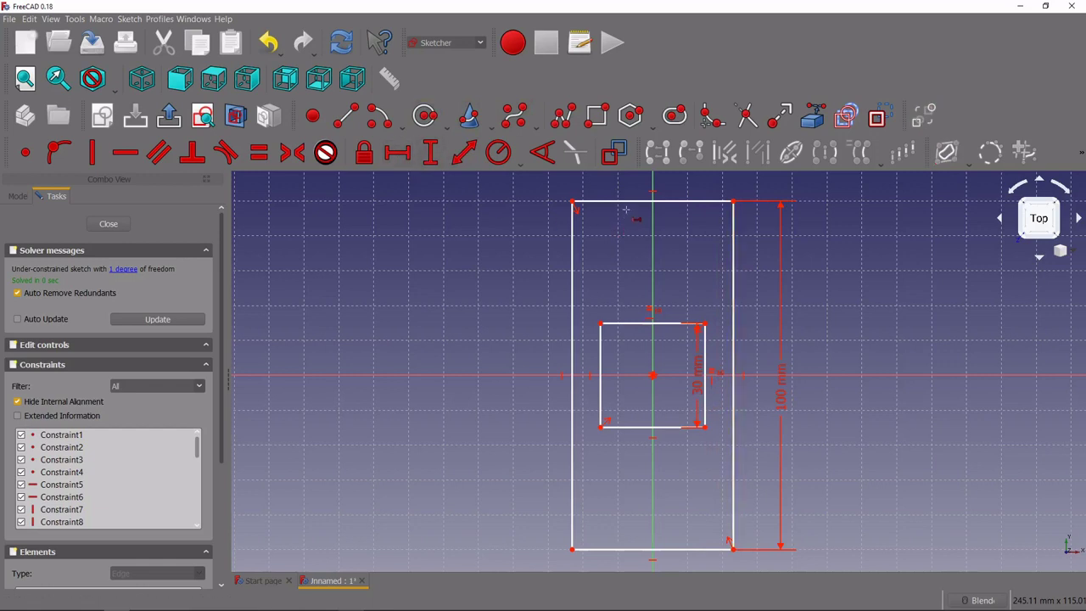
left_click(632, 202)
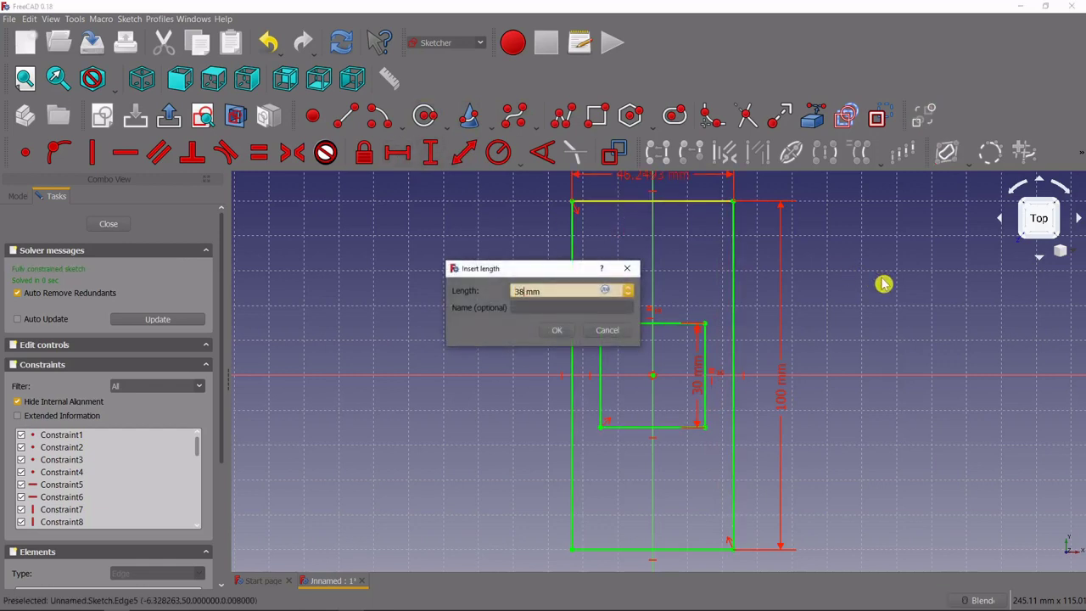
type("38")
key("Return")
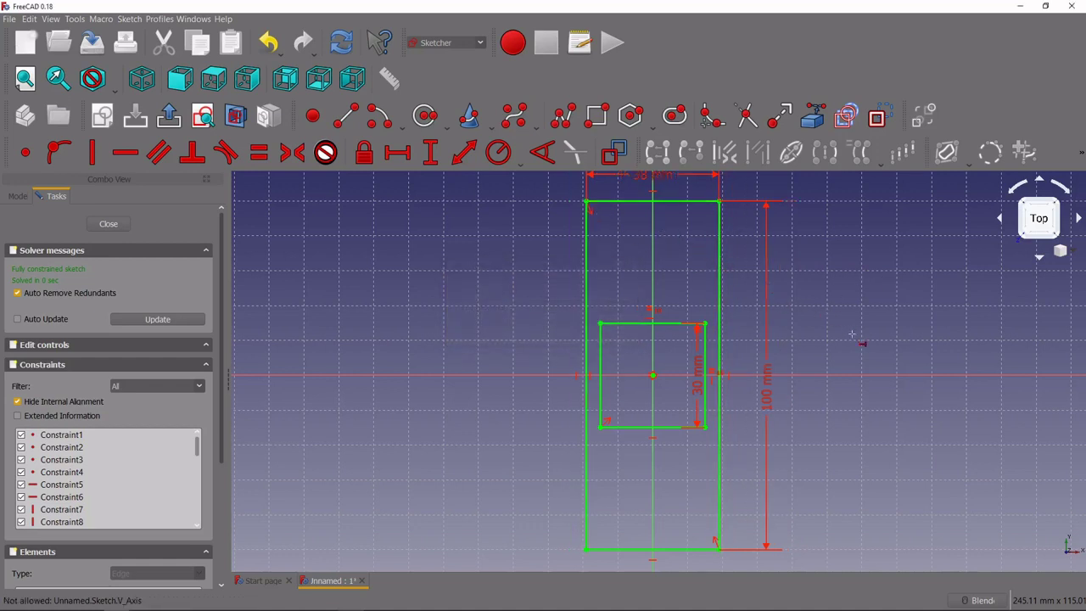
right_click(528, 283)
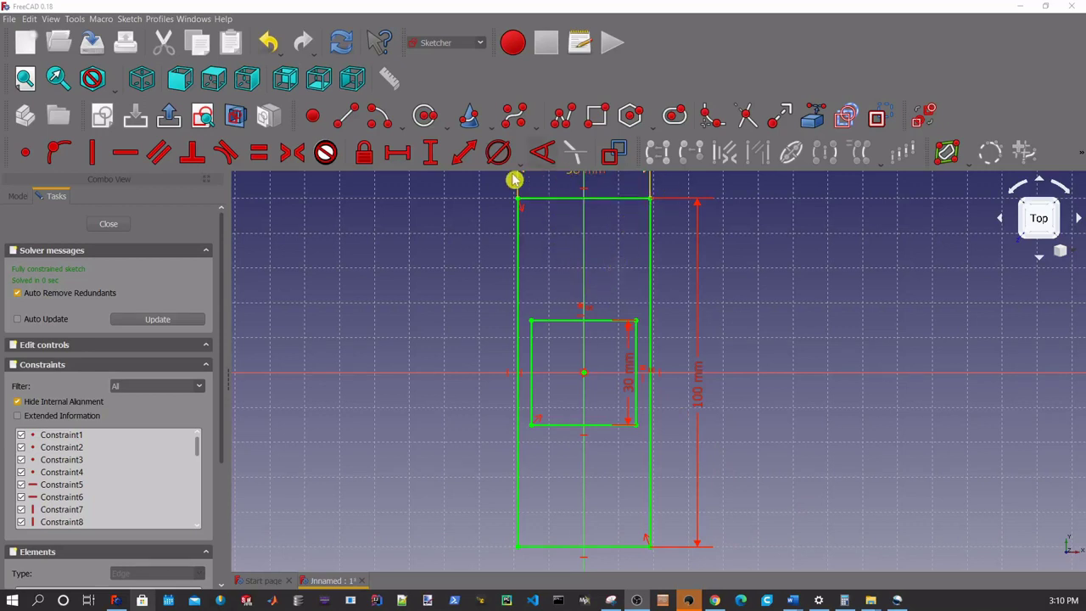
Draw a three-sided polyline notch about 20 mm wide and 22 mm deep, starting and ending on the outer rectangle's upper edge.
left_click(564, 116)
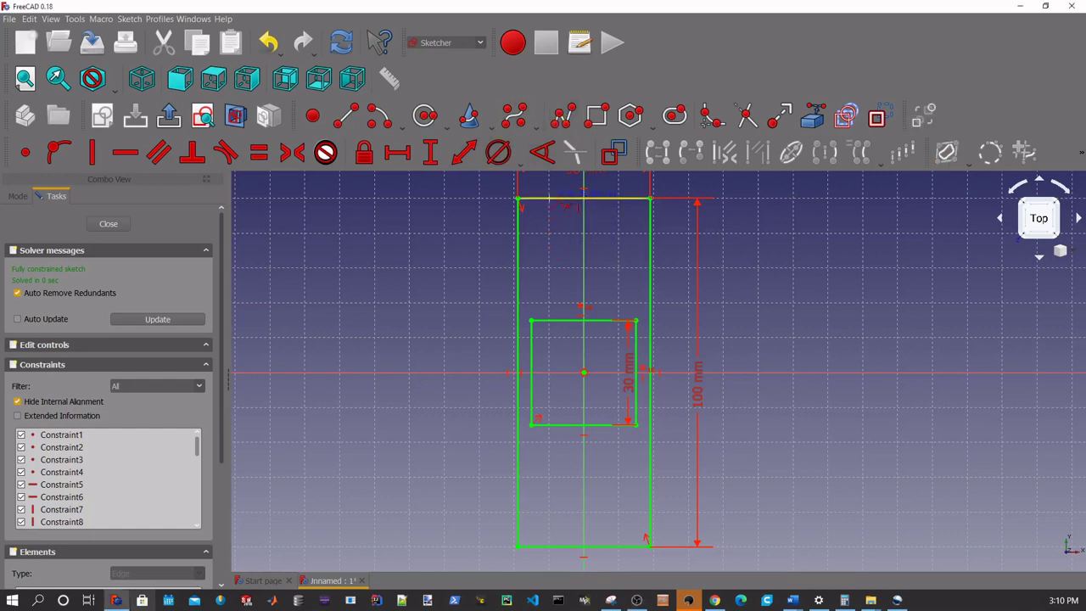
left_click(549, 200)
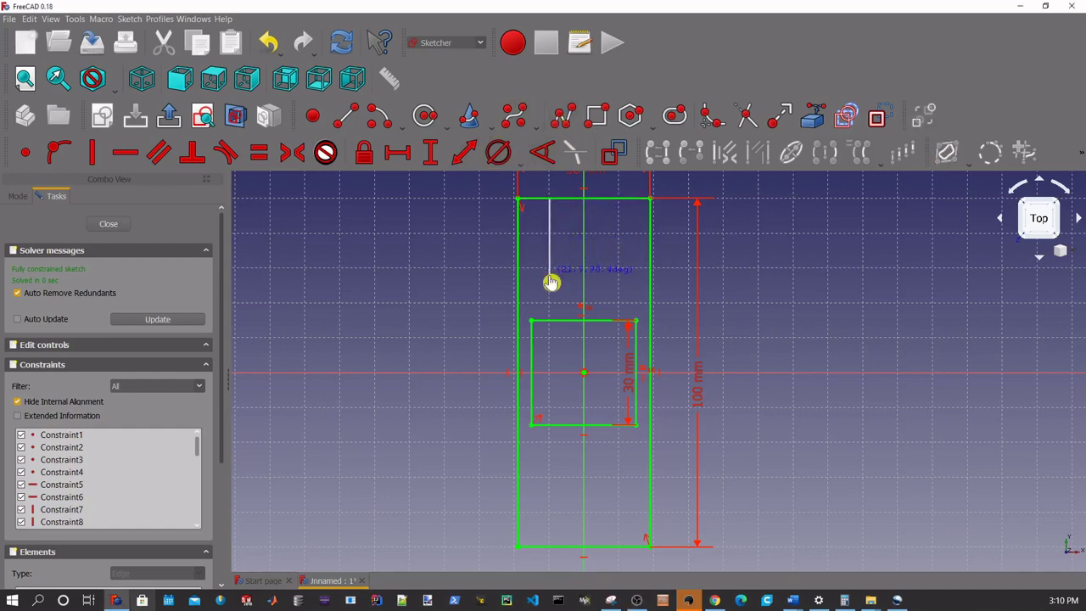
left_click(550, 273)
left_click(621, 273)
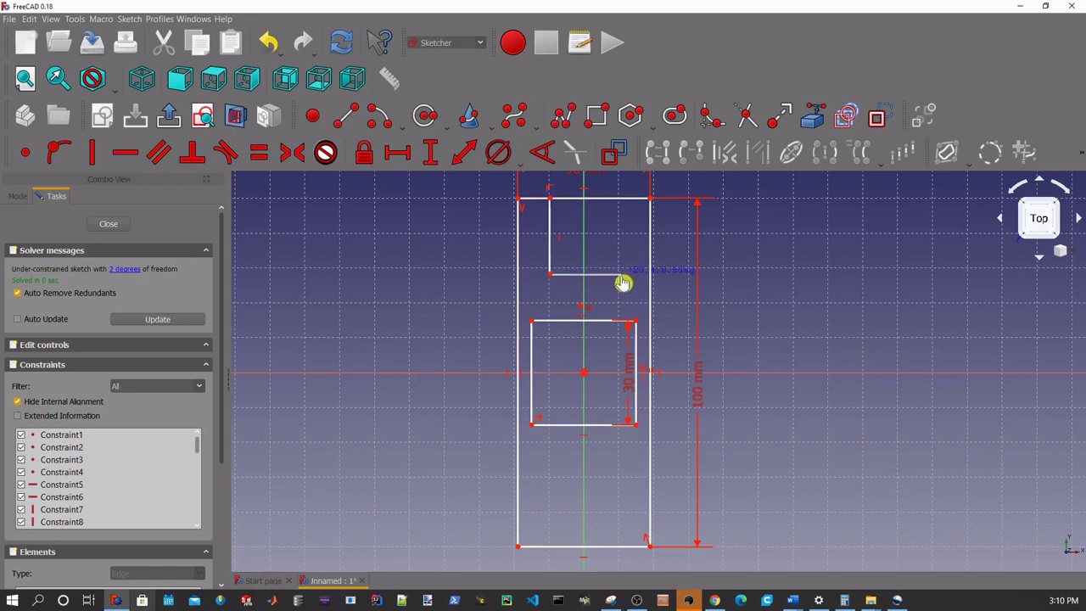
left_click(619, 201)
right_click(601, 233)
scroll(596, 235, "down", 2)
scroll(586, 201, "up", 2)
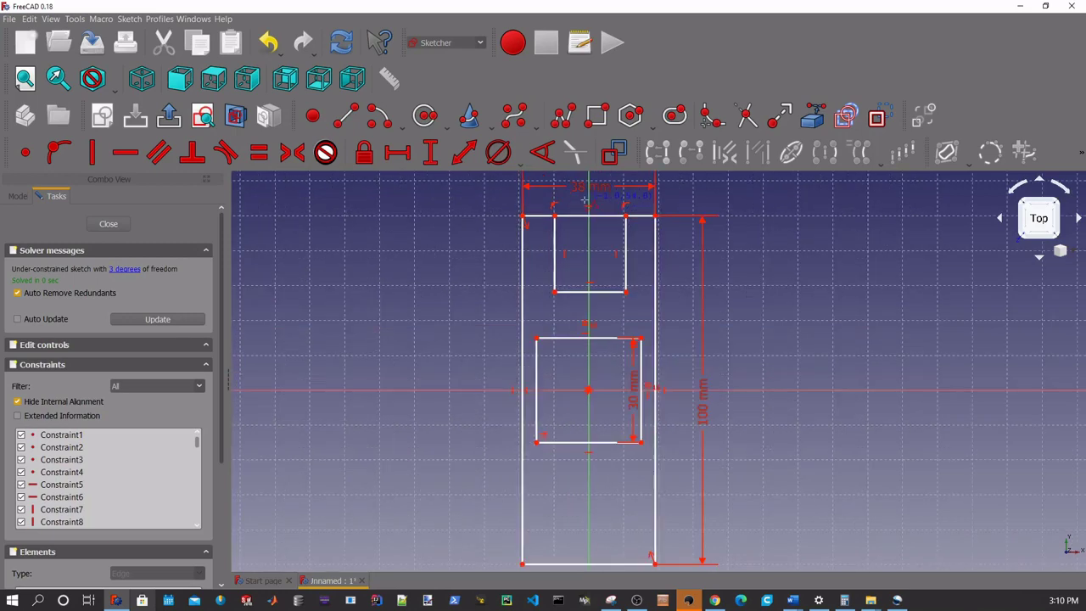
scroll(591, 224, "up", 2)
right_click(599, 221)
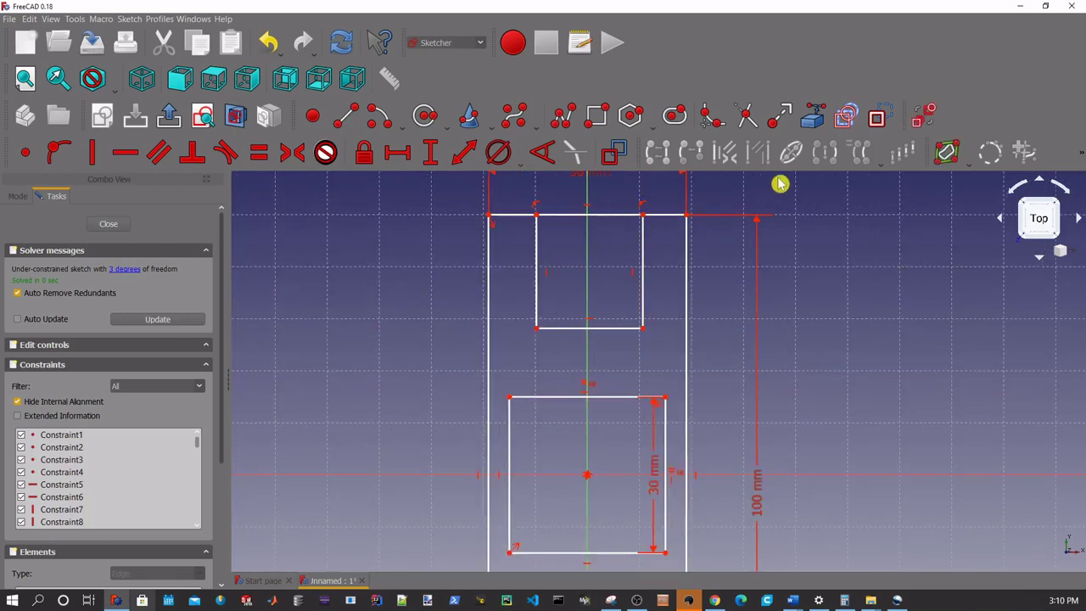
Trim the outer rectangle's upper edge across the notch opening and make the two remaining edge segments equal in length.
left_click(746, 125)
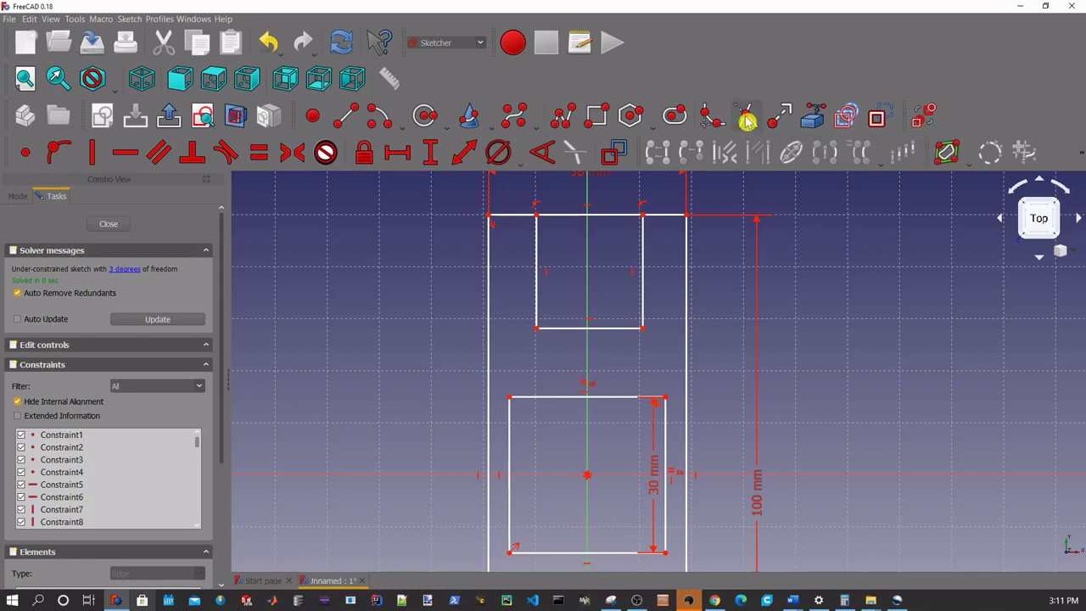
left_click(606, 216)
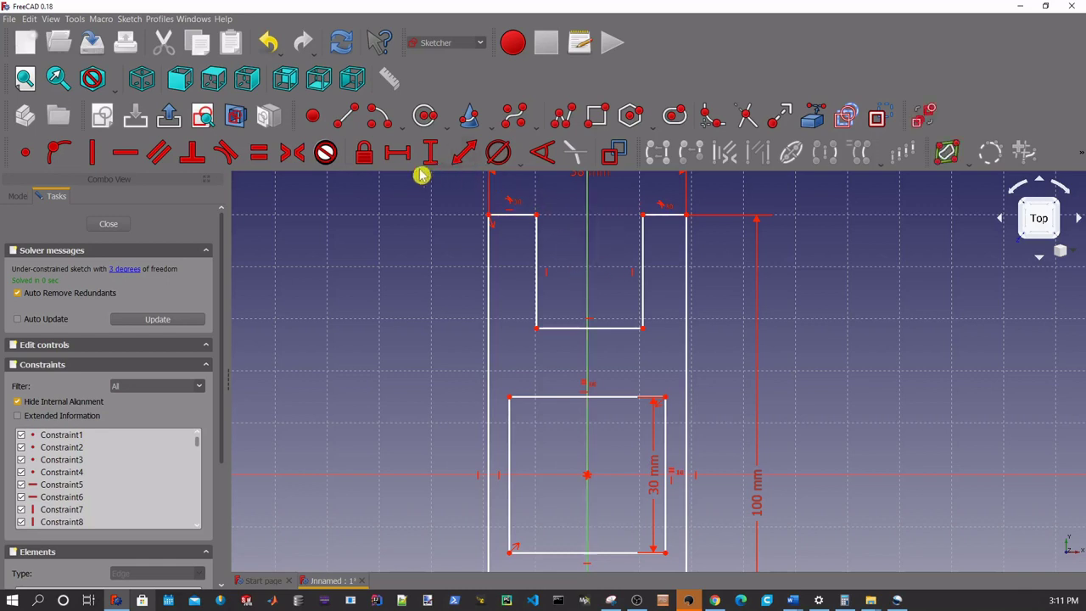
left_click(505, 222)
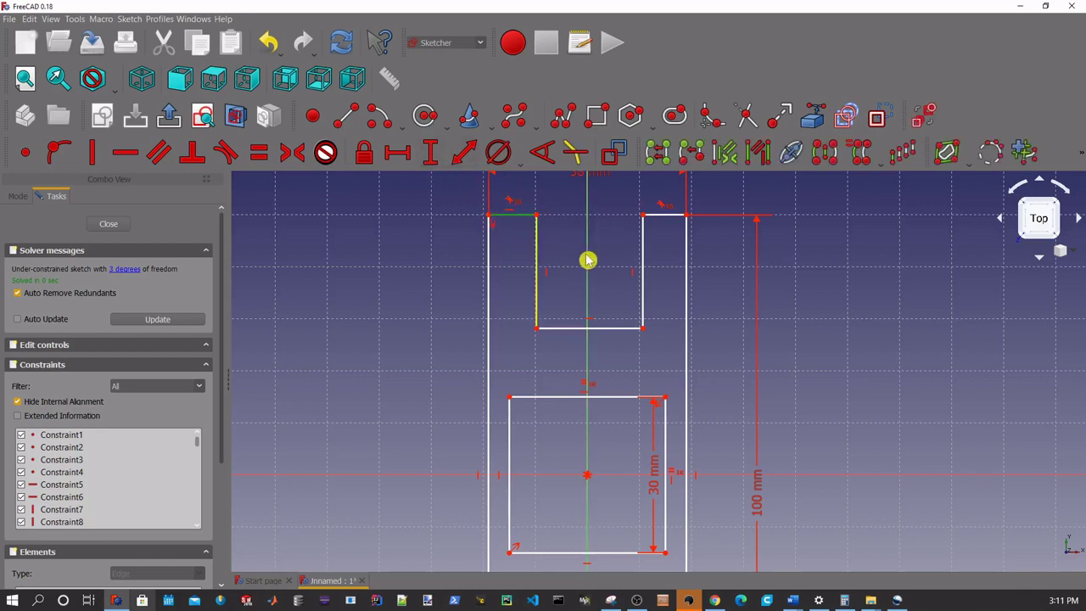
left_click(664, 218)
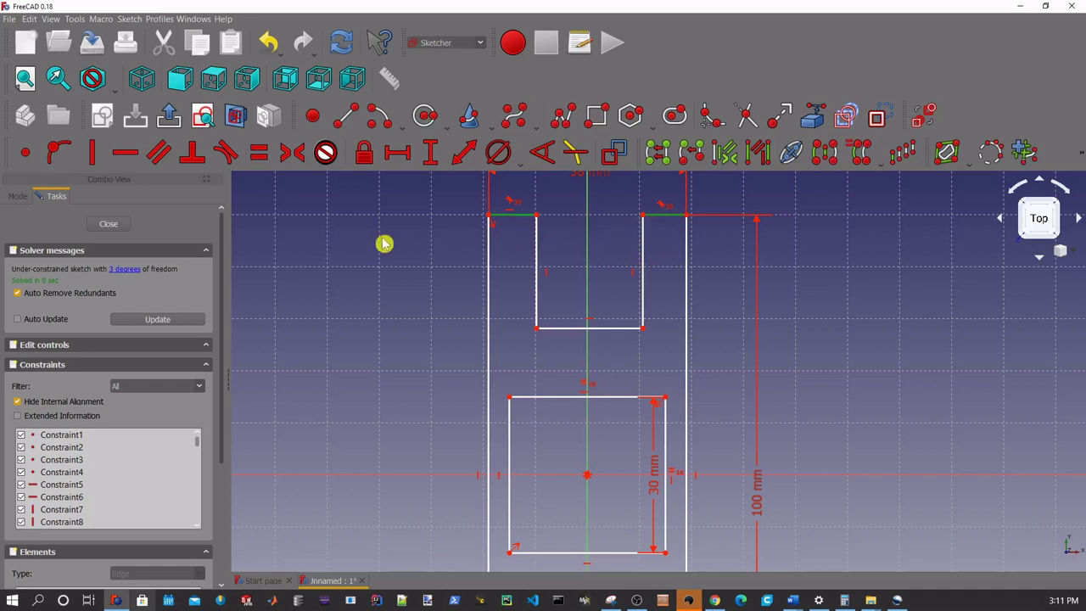
left_click(259, 157)
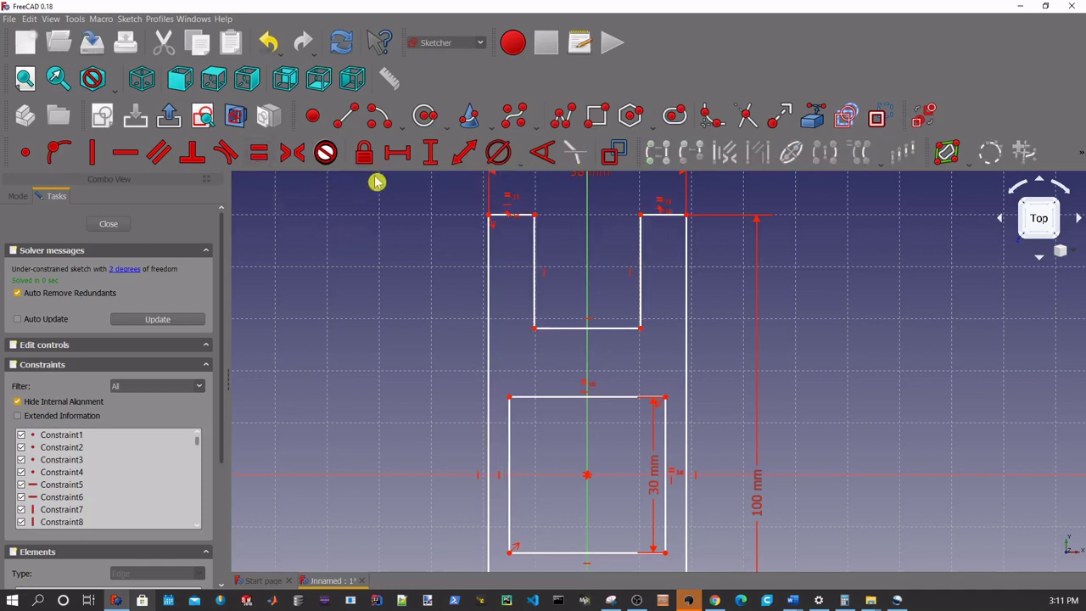
Dimension the upper edge segment to the right of the notch horizontally at 8 mm.
left_click(657, 219)
key("l")
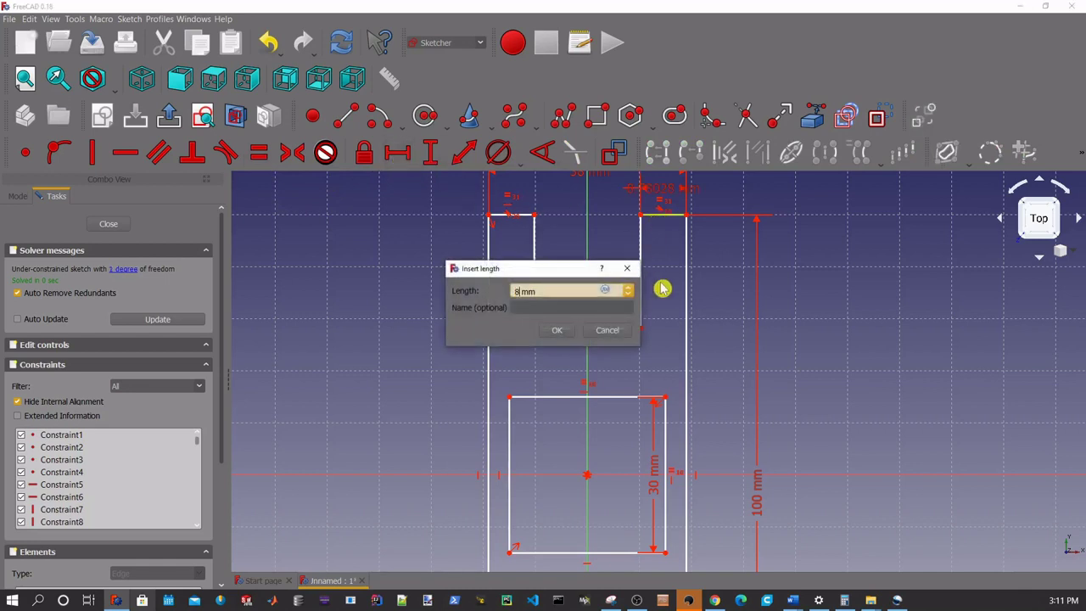
type("8")
key("Return")
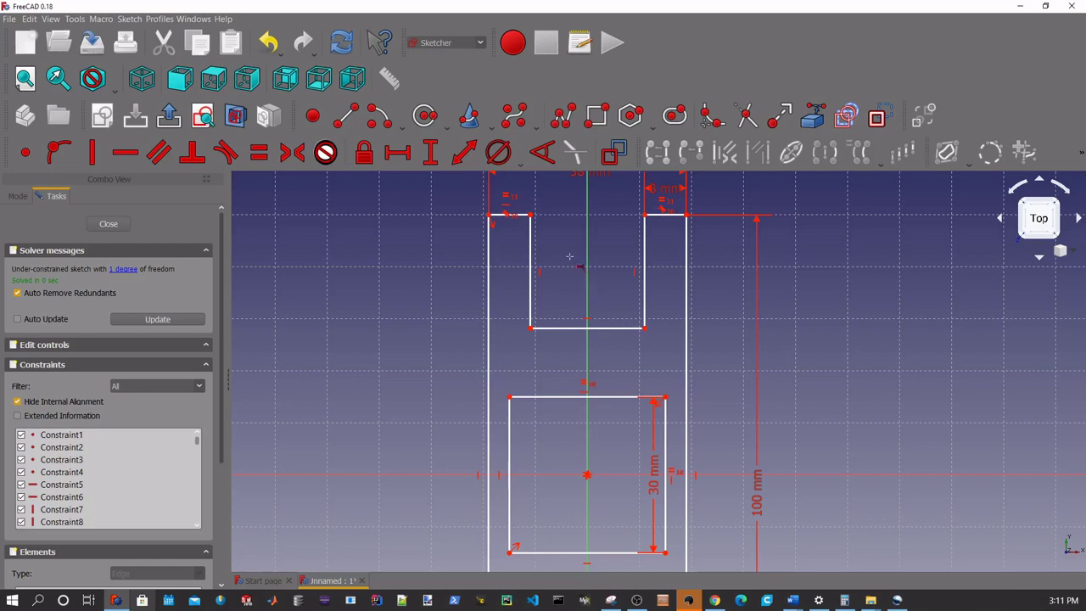
Lower the notch's bottom edge and dimension the notch's left side vertically at 20 mm.
left_click_drag(584, 328, 577, 354)
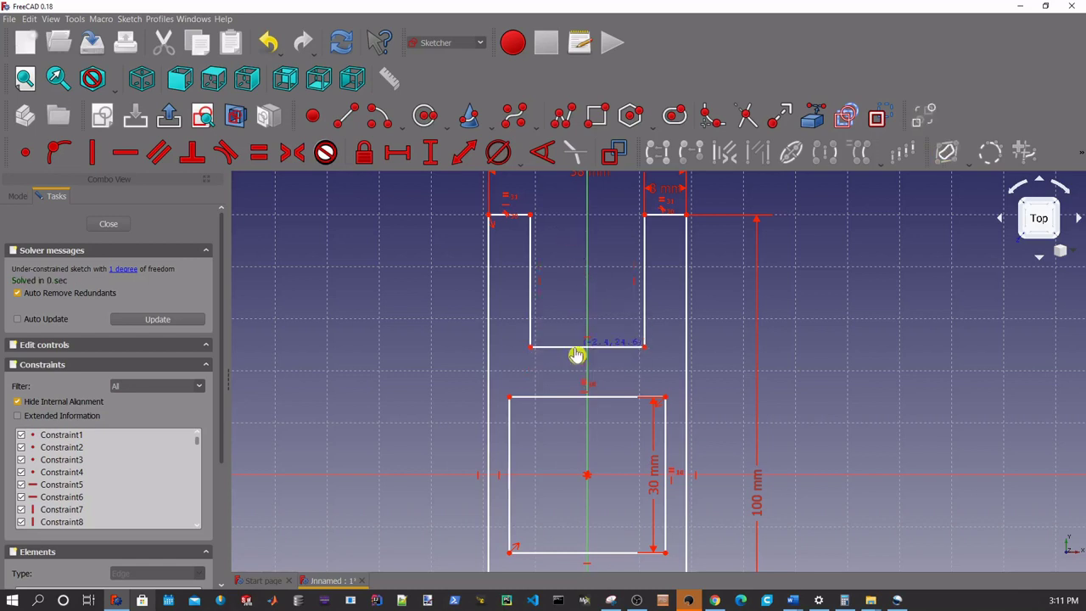
left_click(431, 156)
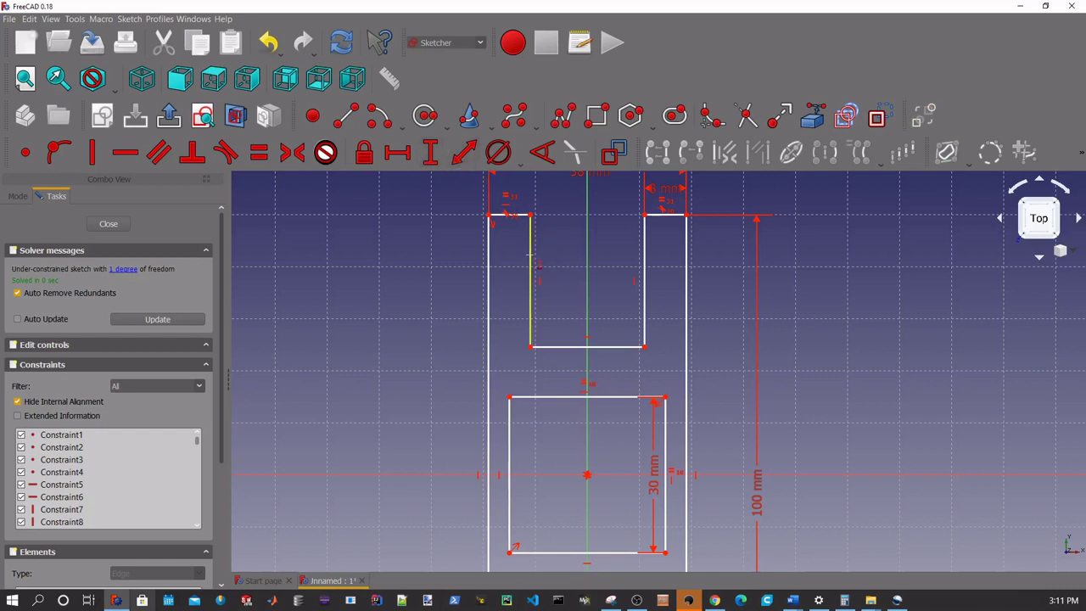
left_click(531, 263)
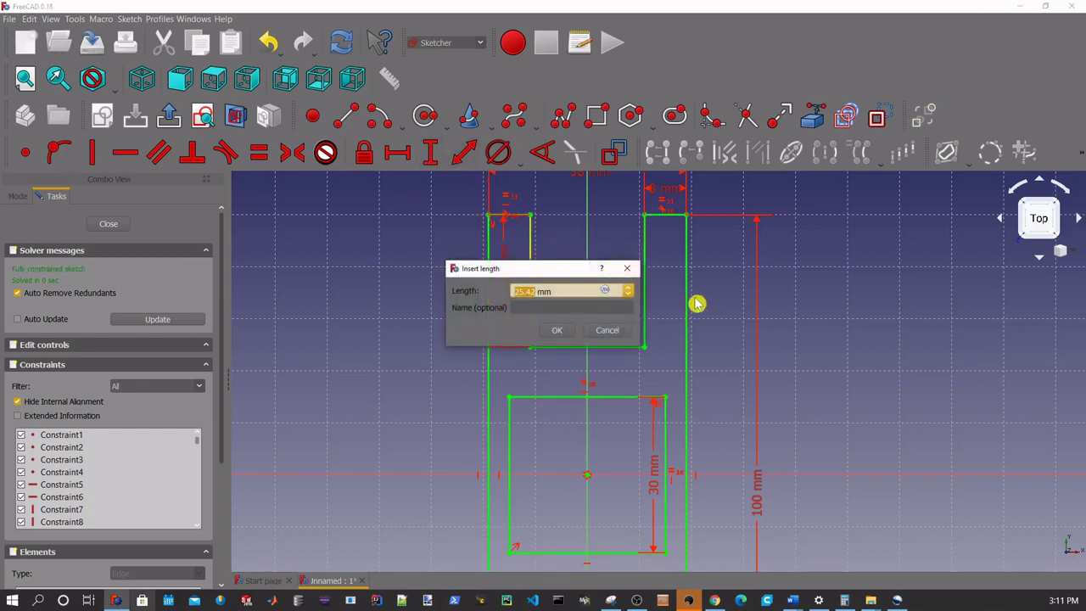
key("Return")
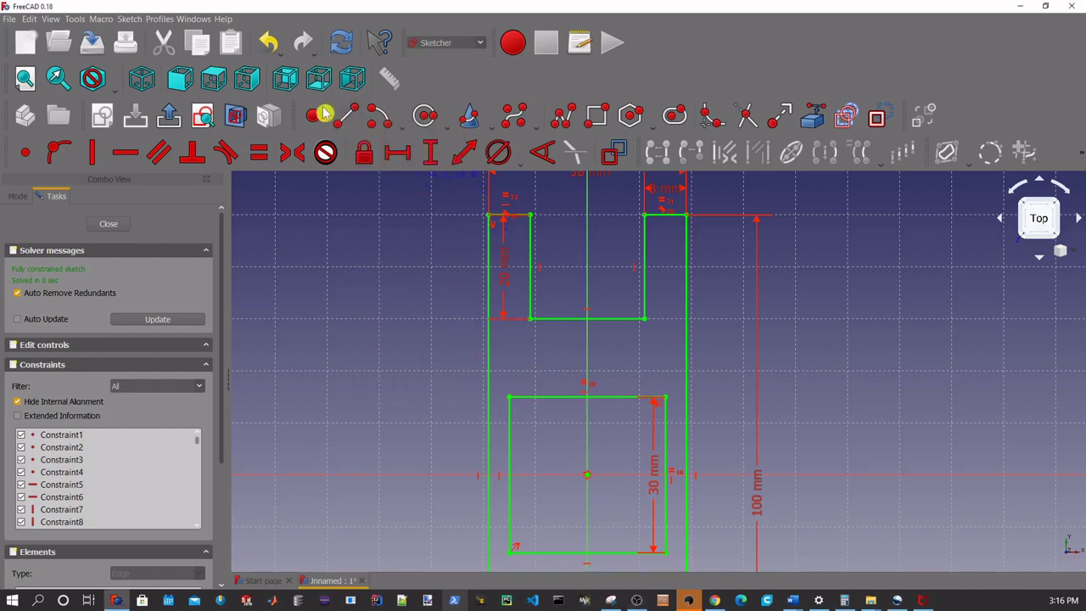
Draw a diagonal line from the sketch origin to a point up and left, outside the outer rectangle.
left_click(590, 481)
scroll(442, 343, "down", 2)
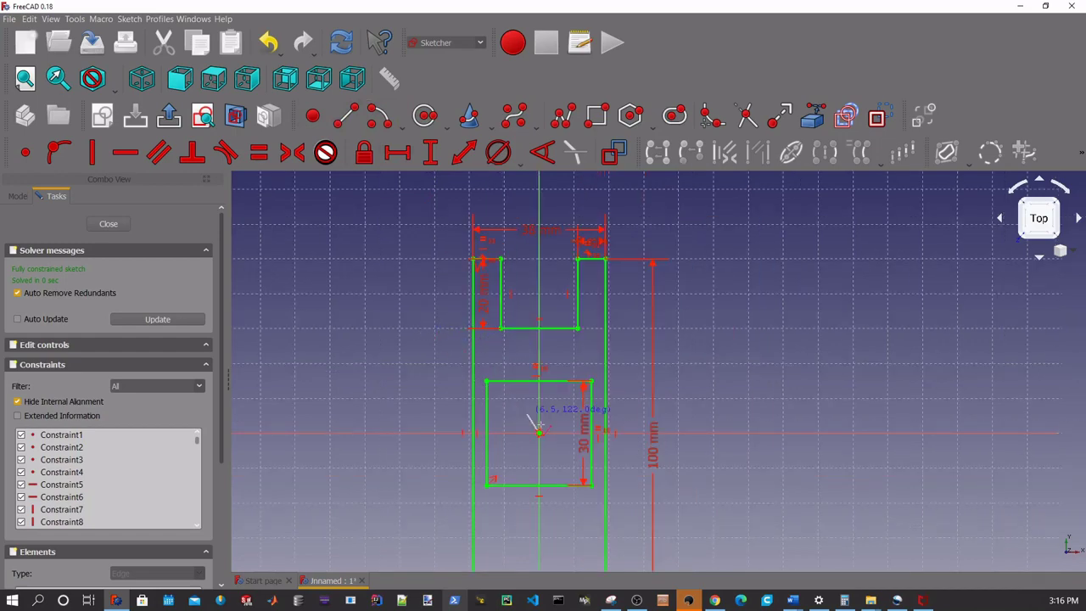
scroll(302, 226, "up", 2)
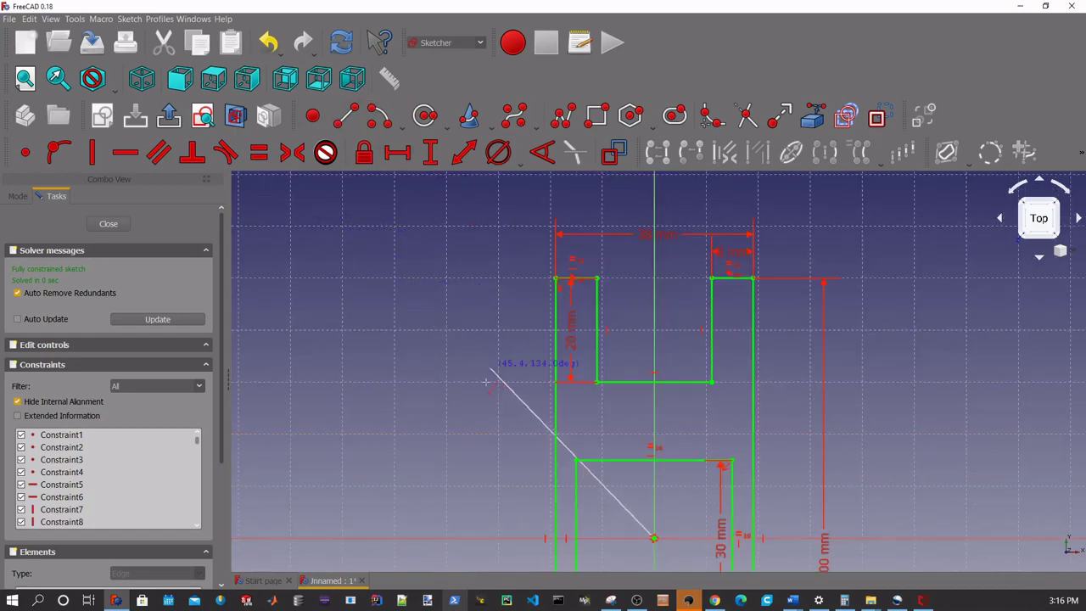
left_click(337, 238)
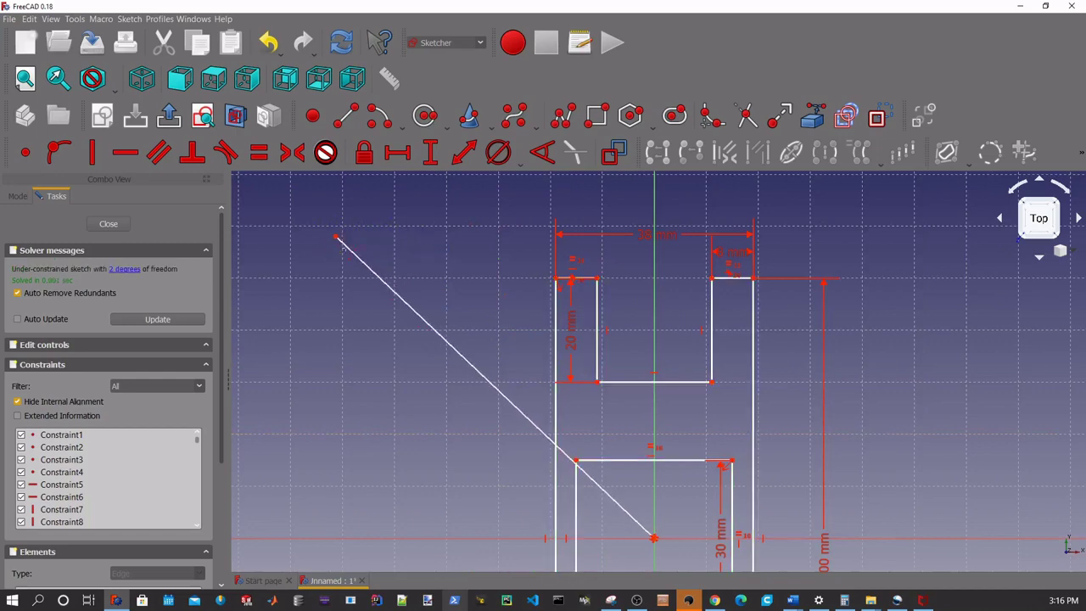
right_click(395, 251)
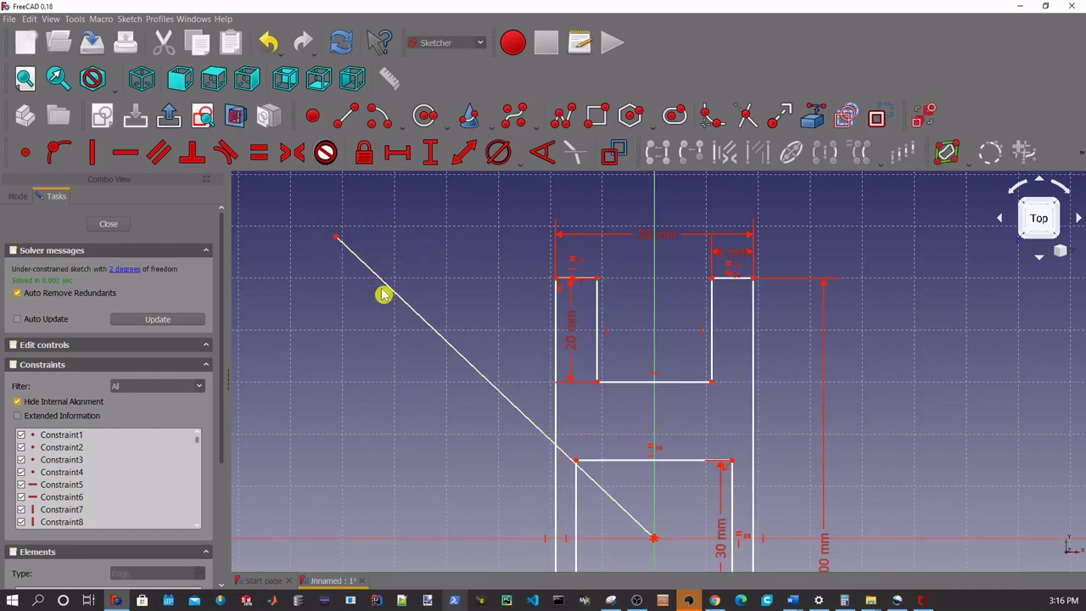
Draw a circle centred on the diagonal line's outer end and set its diameter to 5 in.
scroll(482, 372, "down", 2)
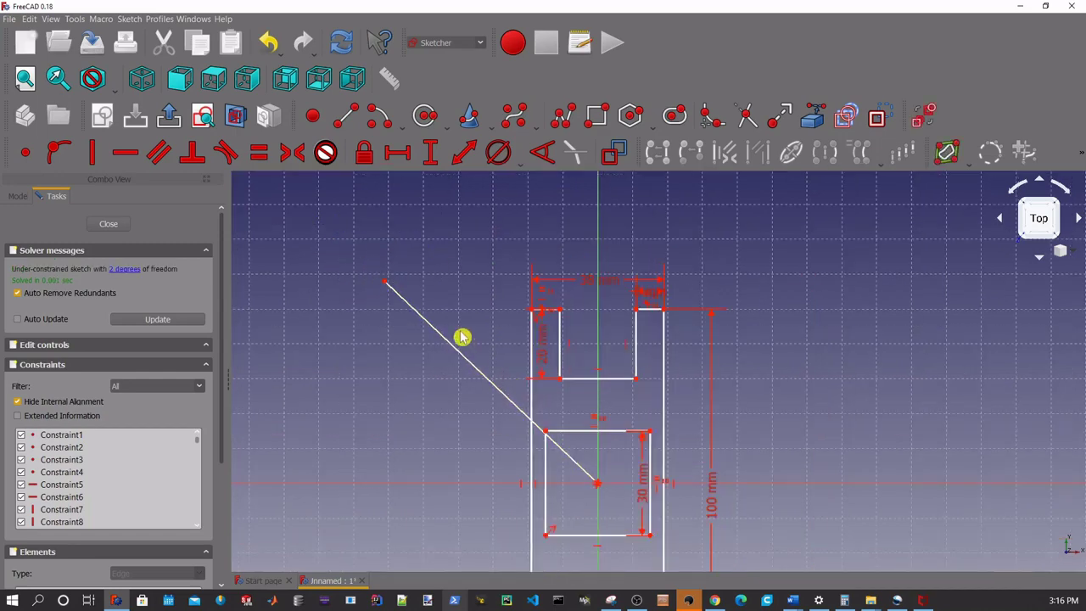
left_click(422, 119)
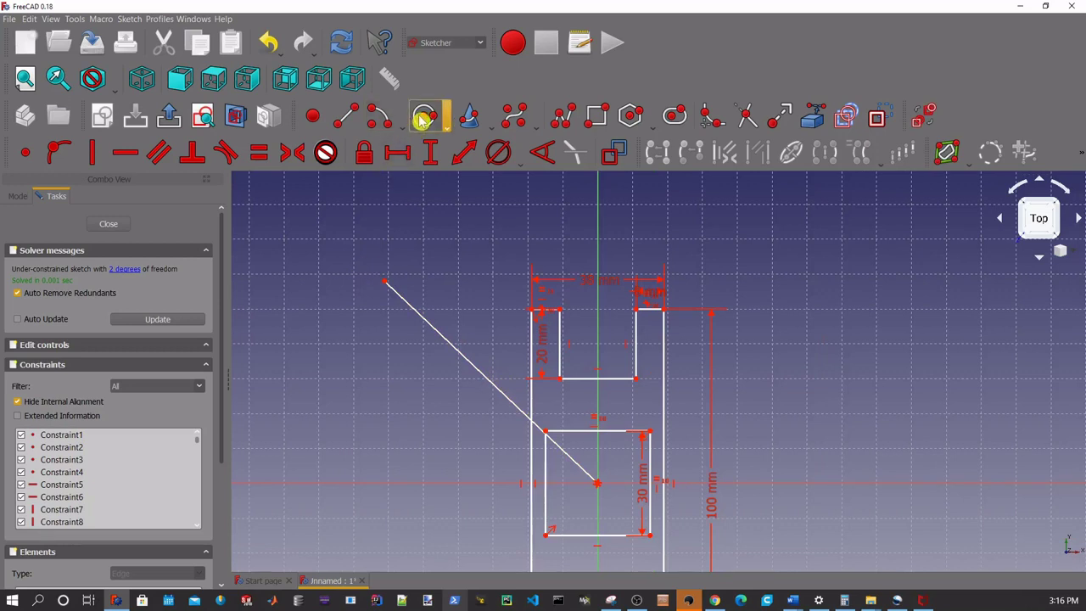
left_click(384, 279)
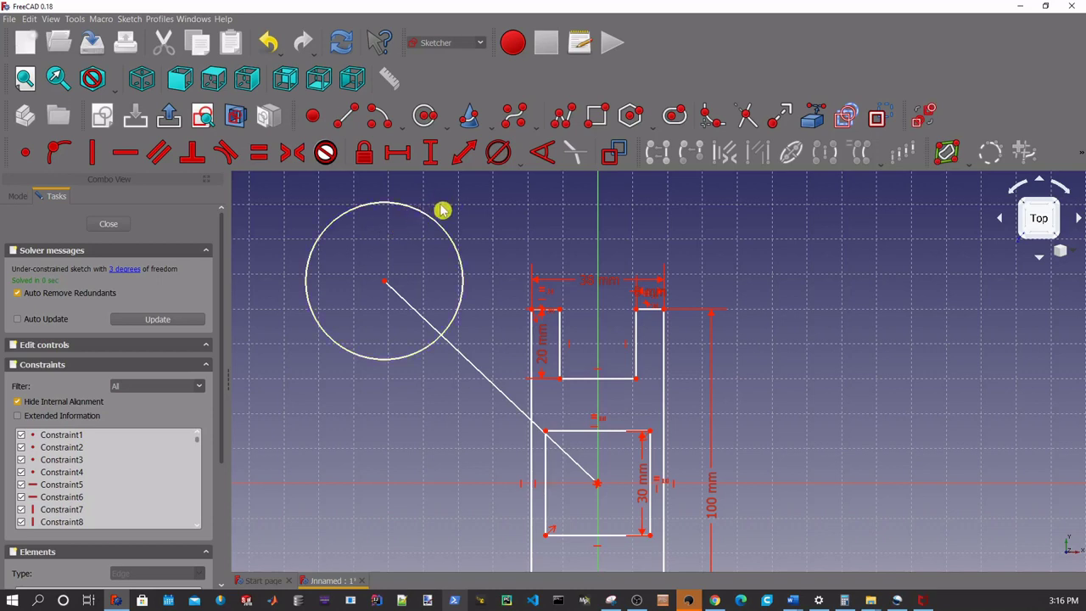
left_click(432, 222)
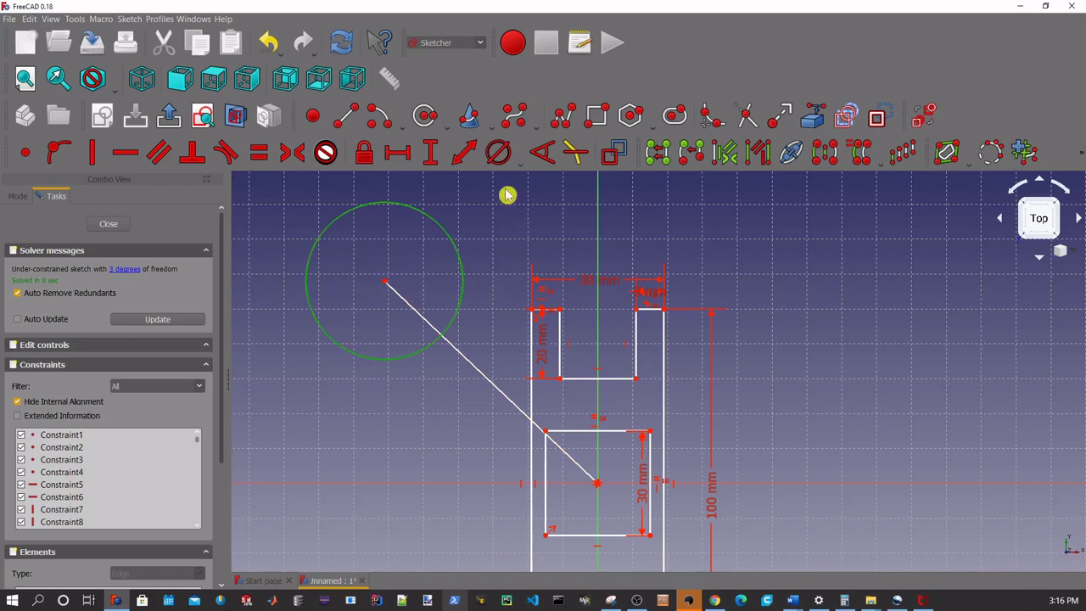
left_click(498, 153)
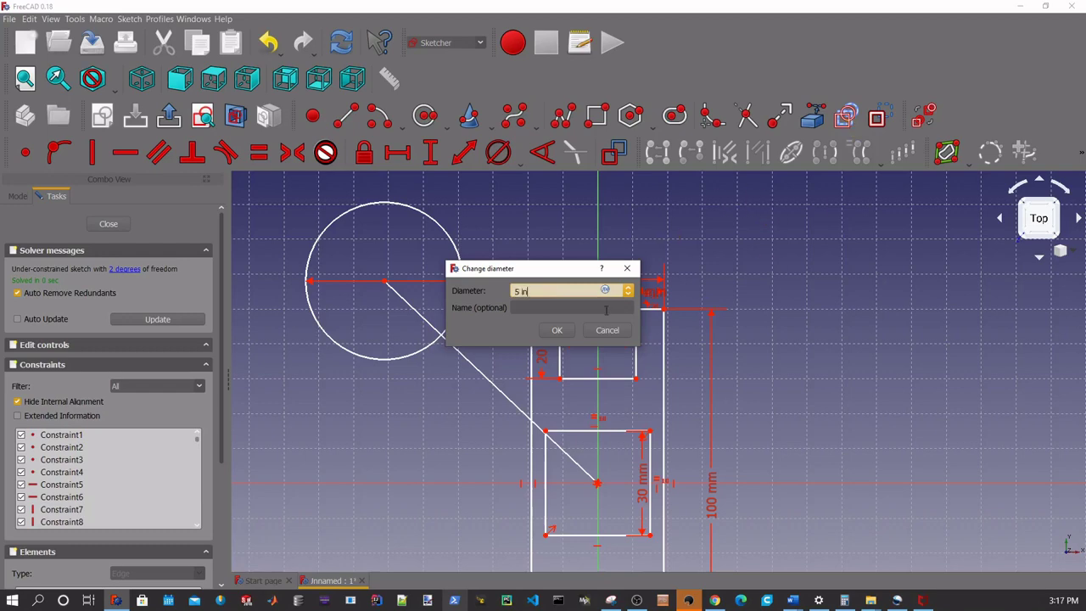
left_click(557, 332)
Move the circle's centre to several trial positions up and left of the outline to test the diagonal line's freedom.
scroll(560, 343, "down", 3)
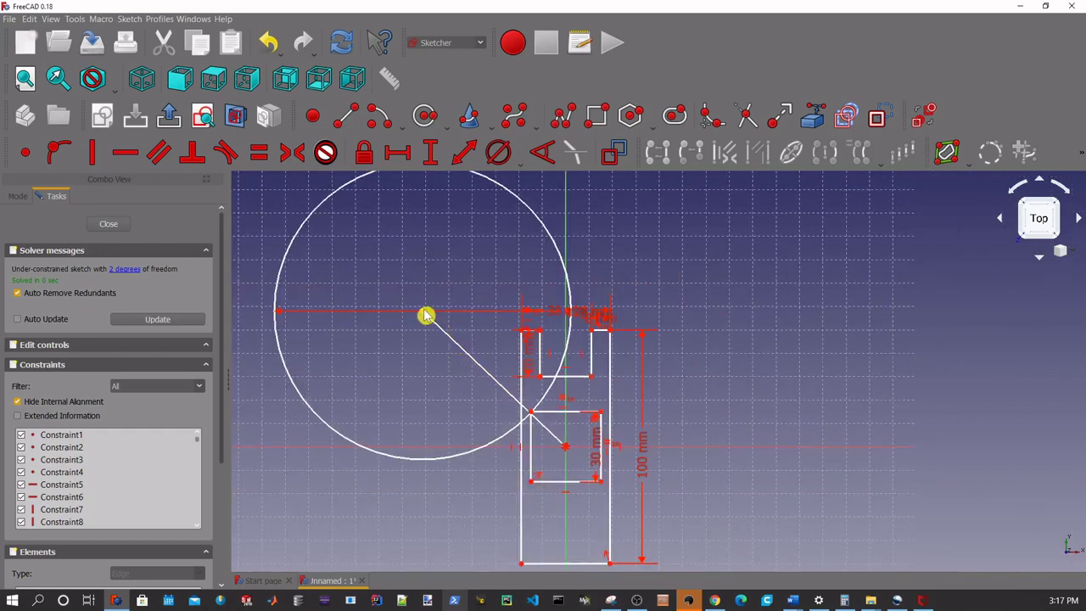
left_click_drag(426, 315, 384, 285)
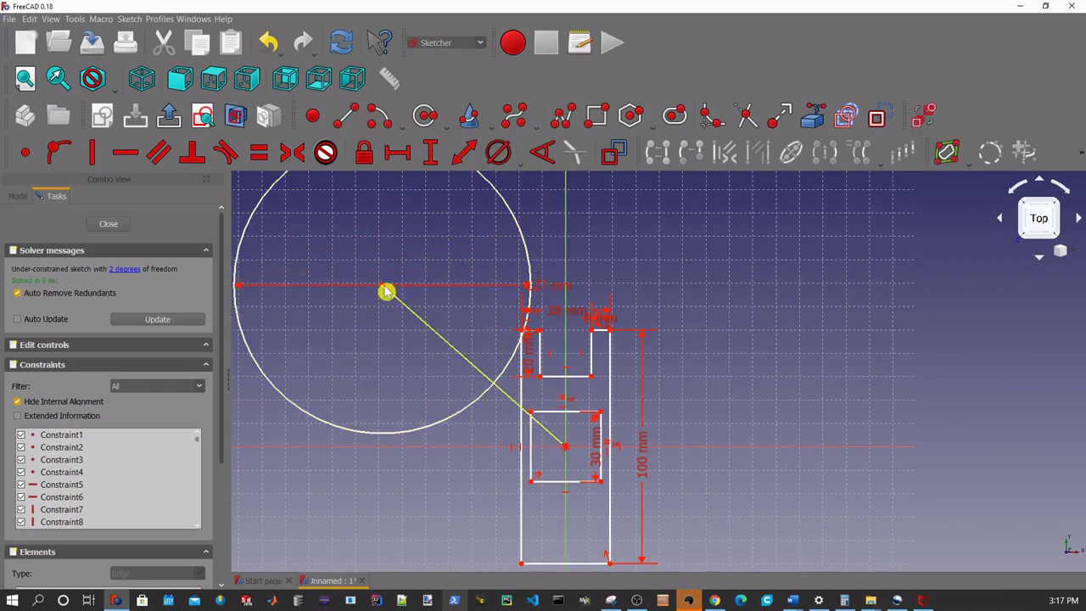
mouse_move(388, 291)
left_mouse_down()
mouse_move(429, 267)
mouse_move(381, 281)
mouse_move(364, 307)
mouse_move(367, 286)
mouse_move(401, 277)
left_mouse_up()
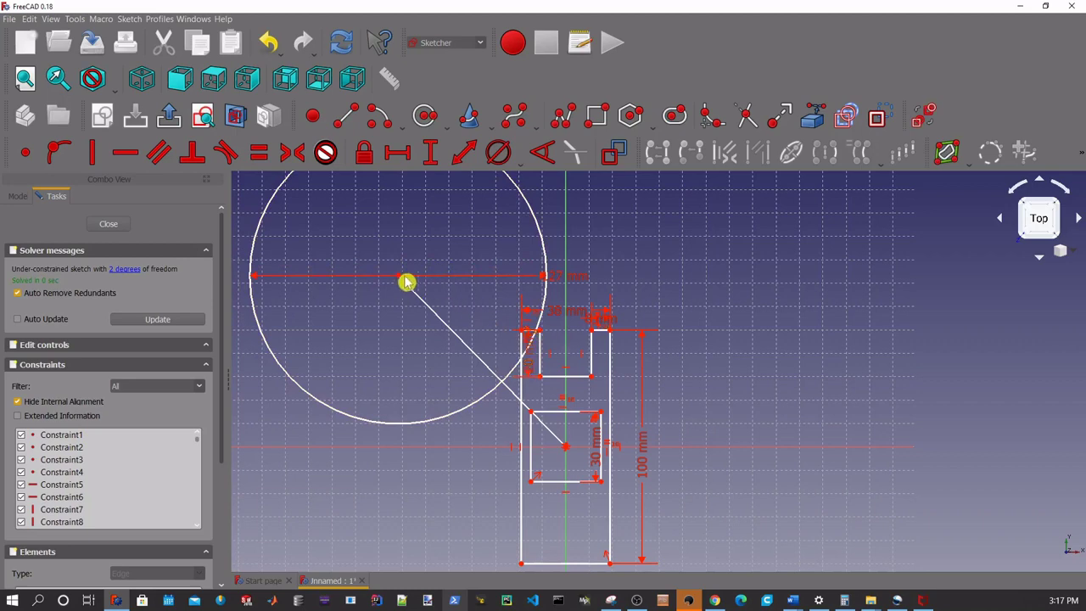
left_click_drag(401, 282, 365, 273)
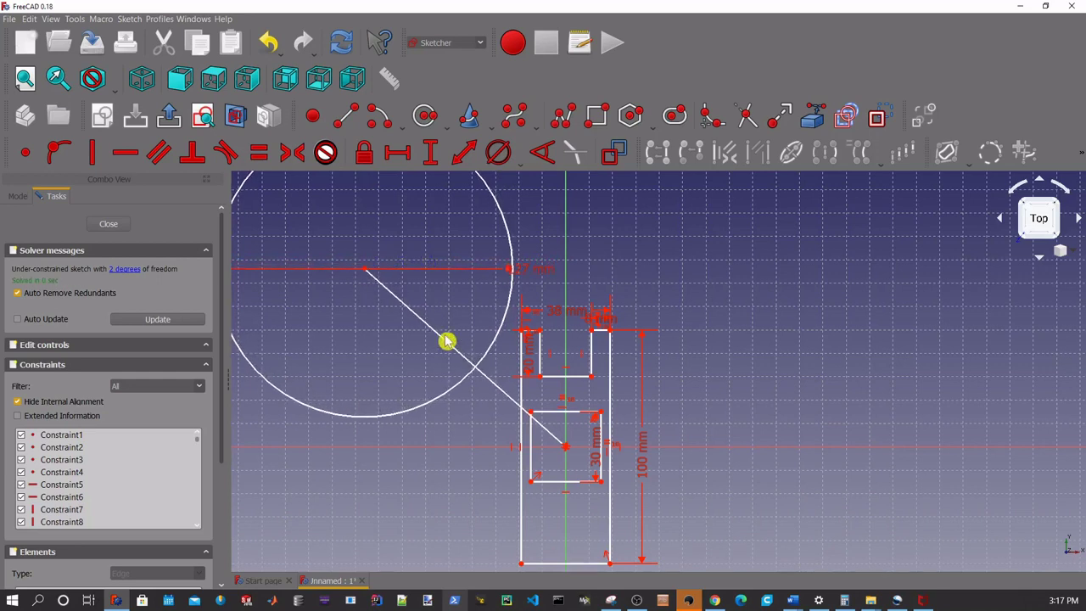
Constrain the inner square's upper-left corner onto the diagonal line and slide the circle's centre slightly inward along that direction.
left_click(497, 386)
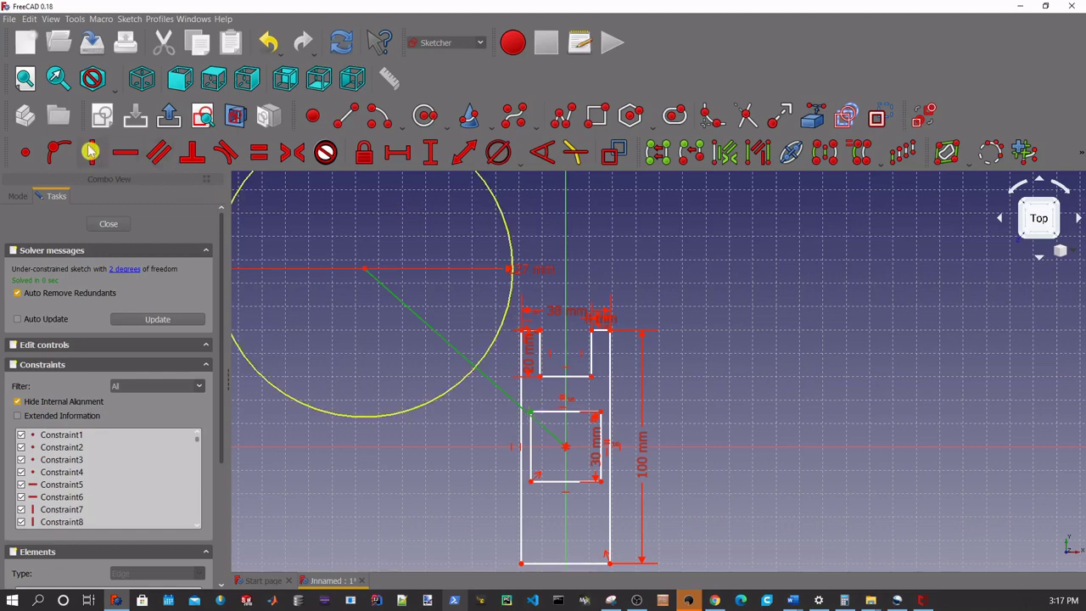
left_click(56, 154)
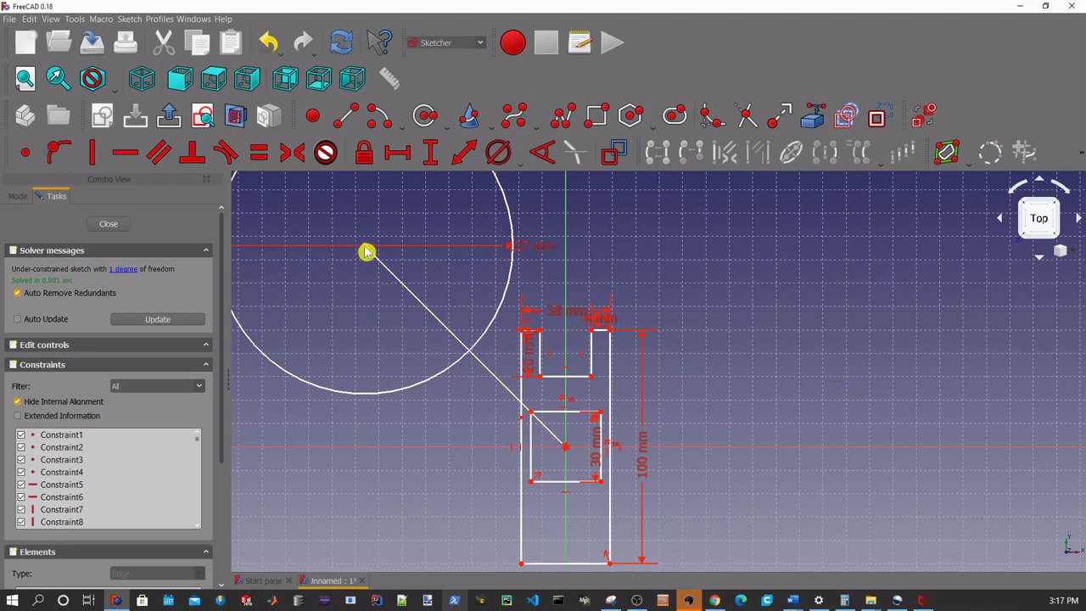
mouse_move(365, 252)
left_mouse_down()
mouse_move(382, 266)
mouse_move(365, 274)
mouse_move(373, 283)
left_mouse_up()
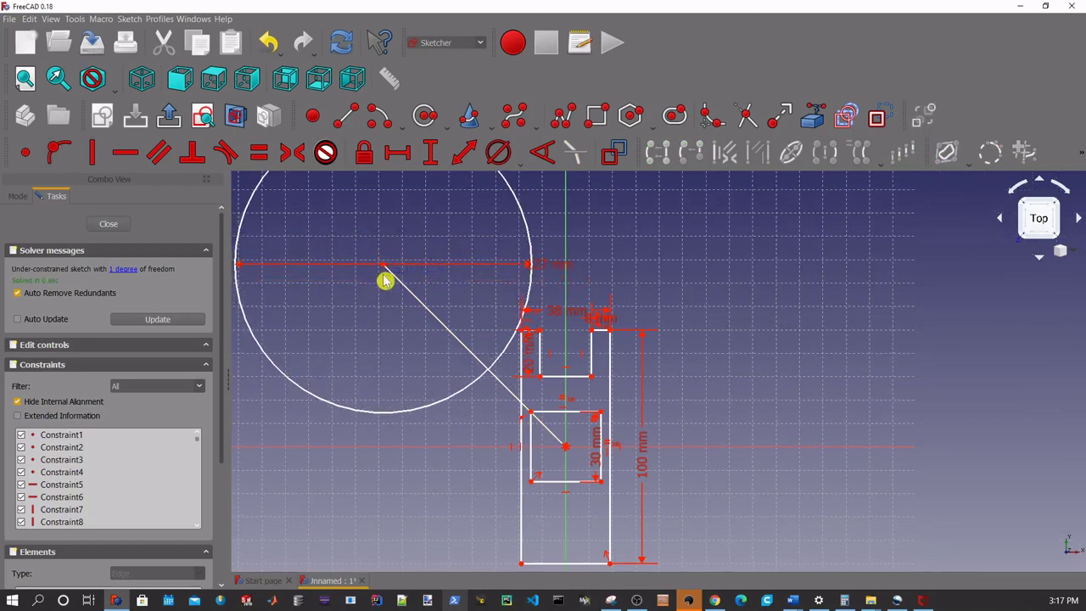
Dimension the diagonal line's length from the origin to the circle's centre at 110 mm.
left_click(465, 157)
left_click(454, 338)
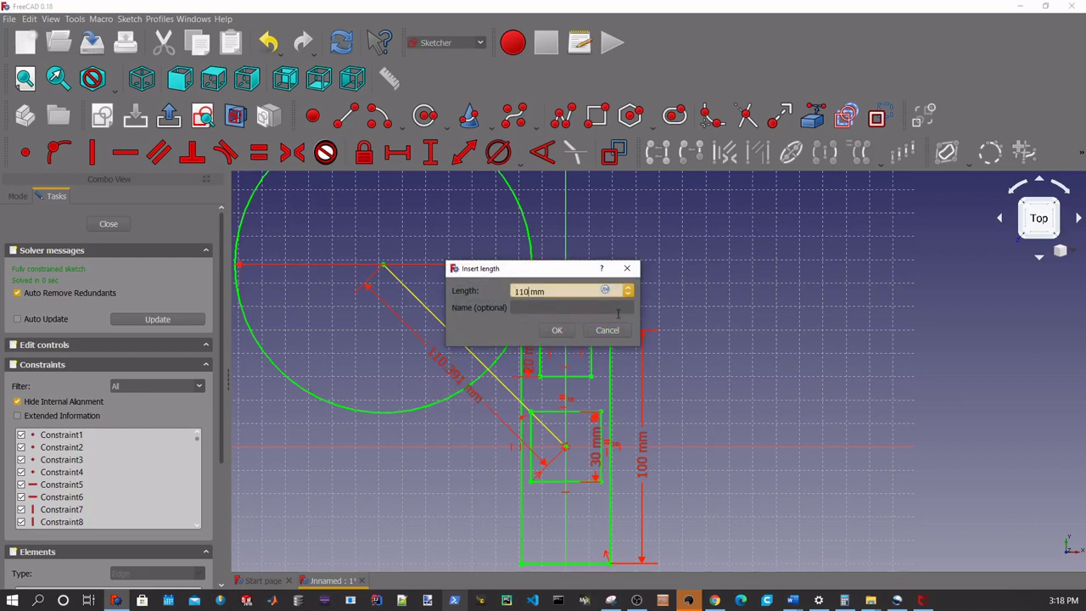
left_click(554, 335)
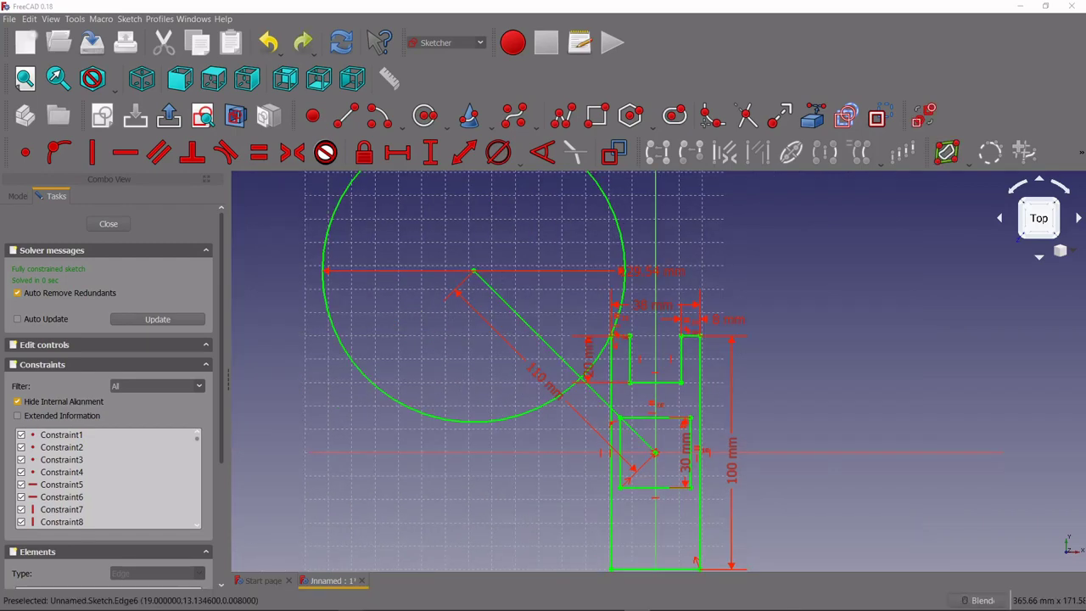
Draw a two-segment polyline from the outer rectangle's left edge outward and down to the horizontal axis, its second segment about 11 mm long.
scroll(785, 405, "up", 2)
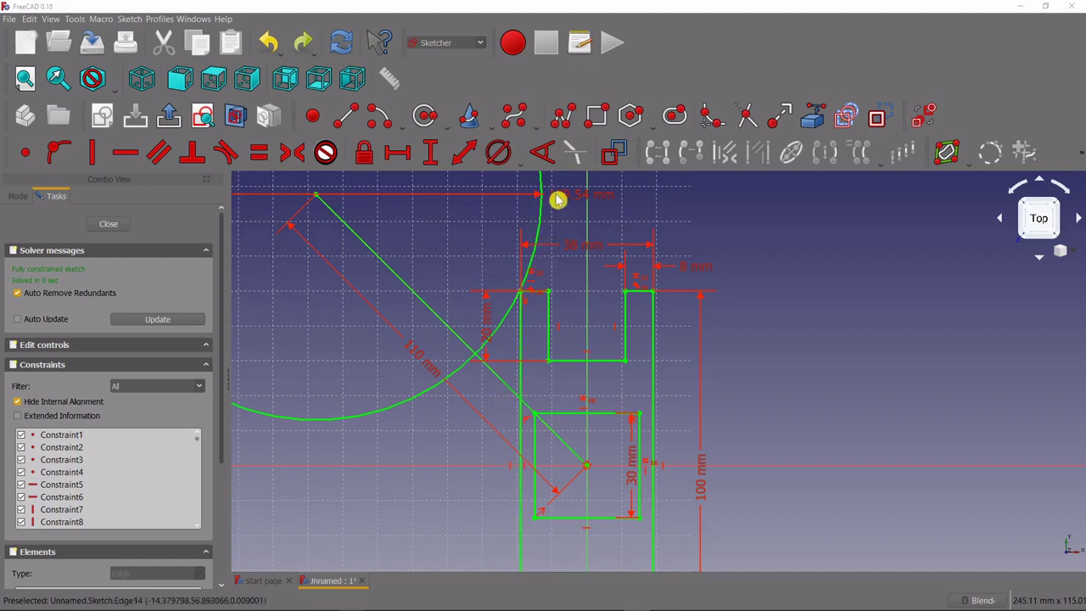
left_click(562, 119)
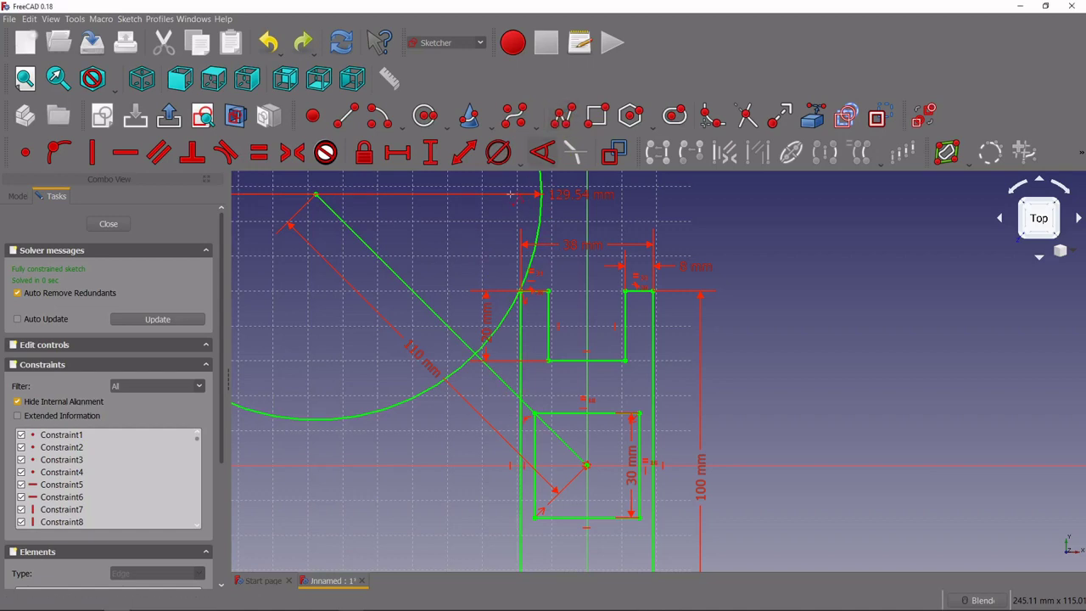
left_click(520, 377)
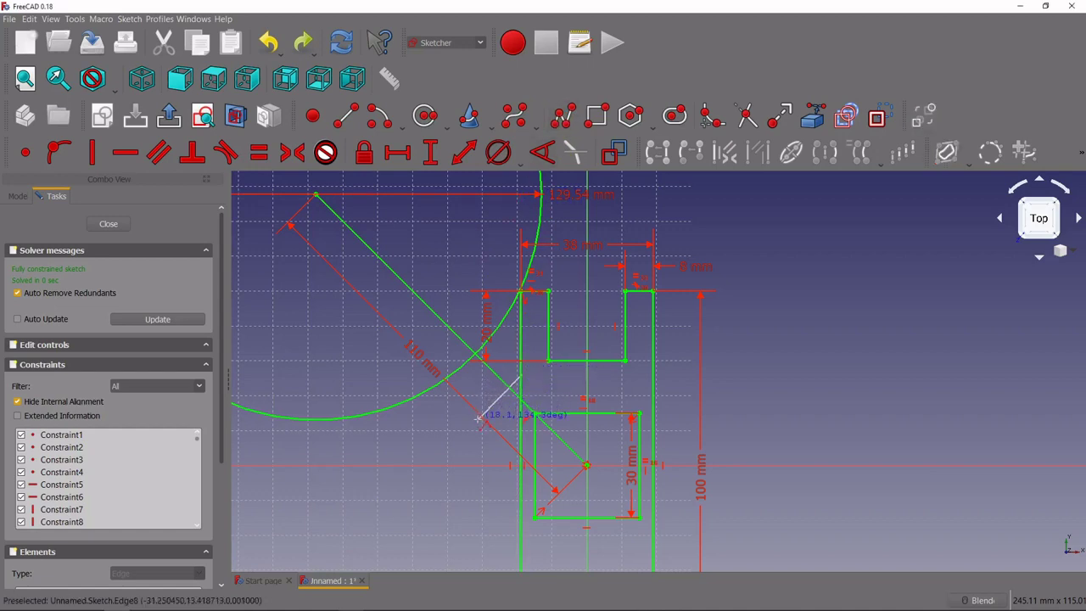
left_click(476, 426)
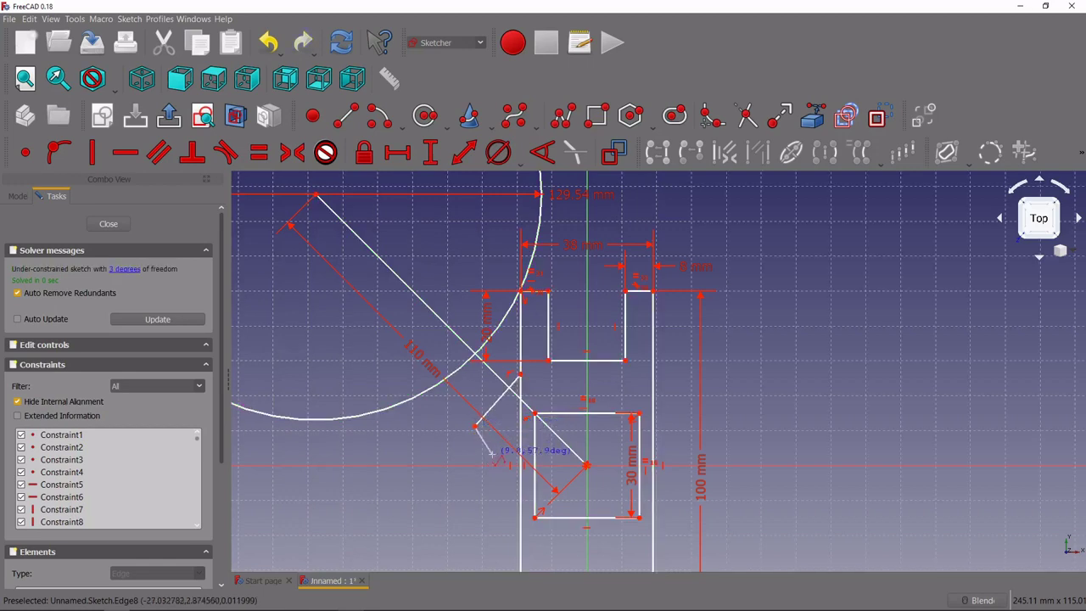
left_click(486, 465)
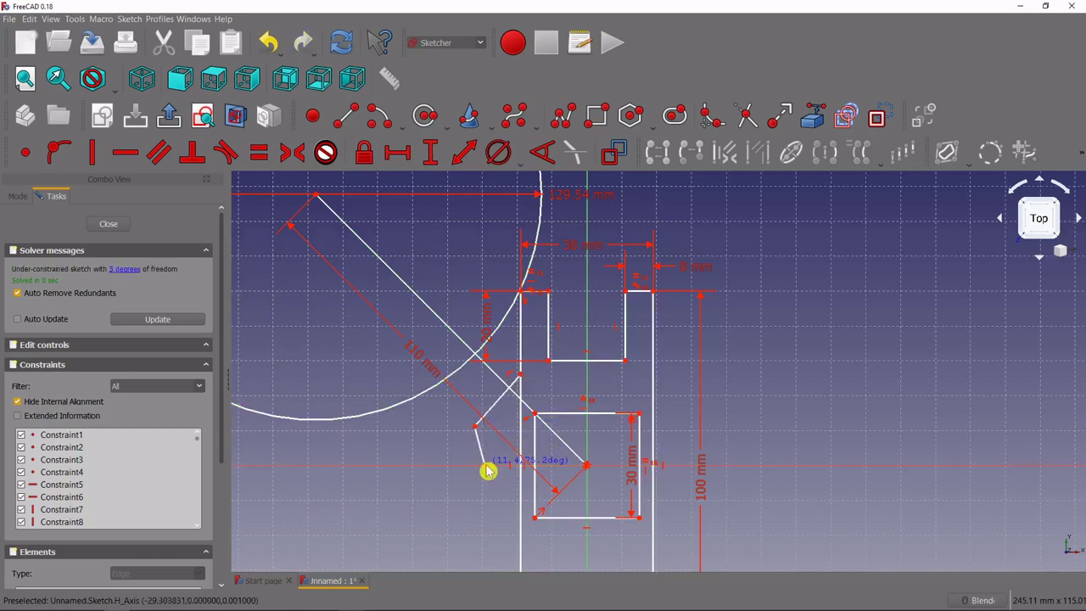
right_click(452, 452)
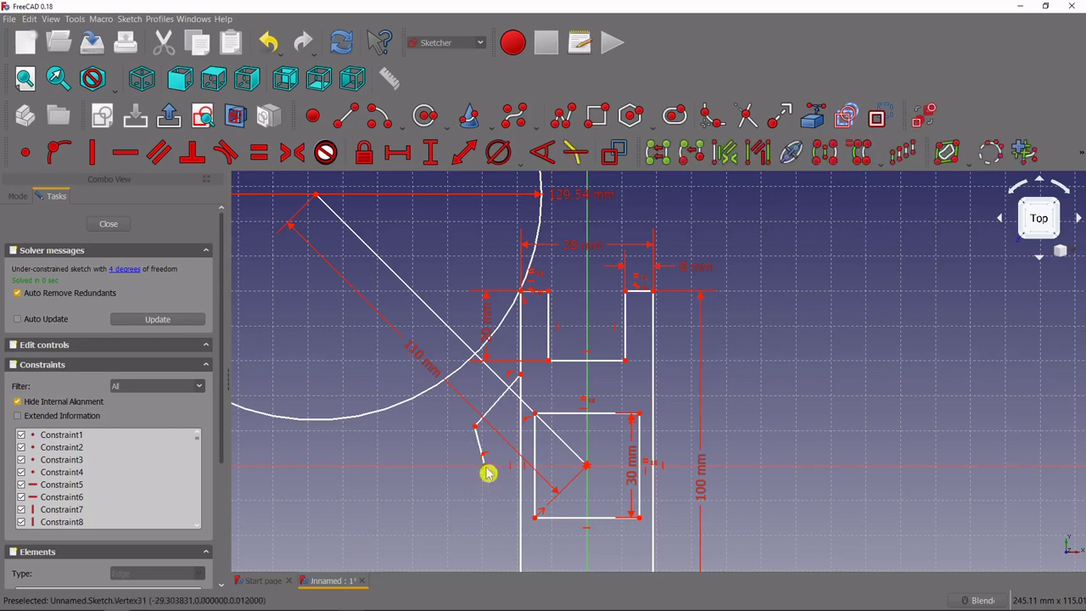
Constrain the polyline's lower endpoint onto the outer rectangle's left edge and shift the polyline's outer corner closer to that edge.
left_click(486, 469)
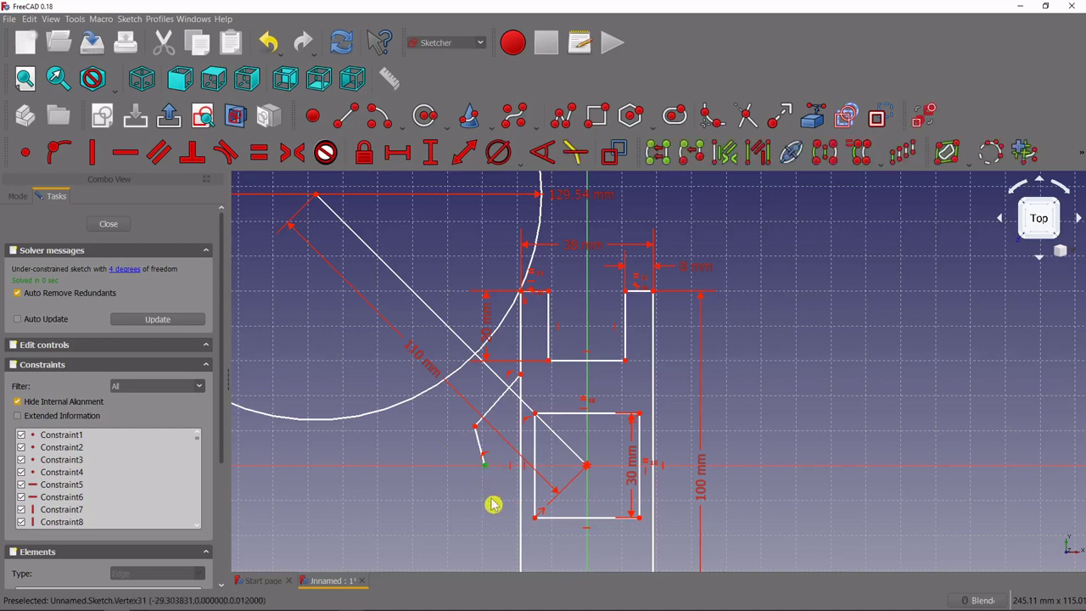
left_click(521, 443)
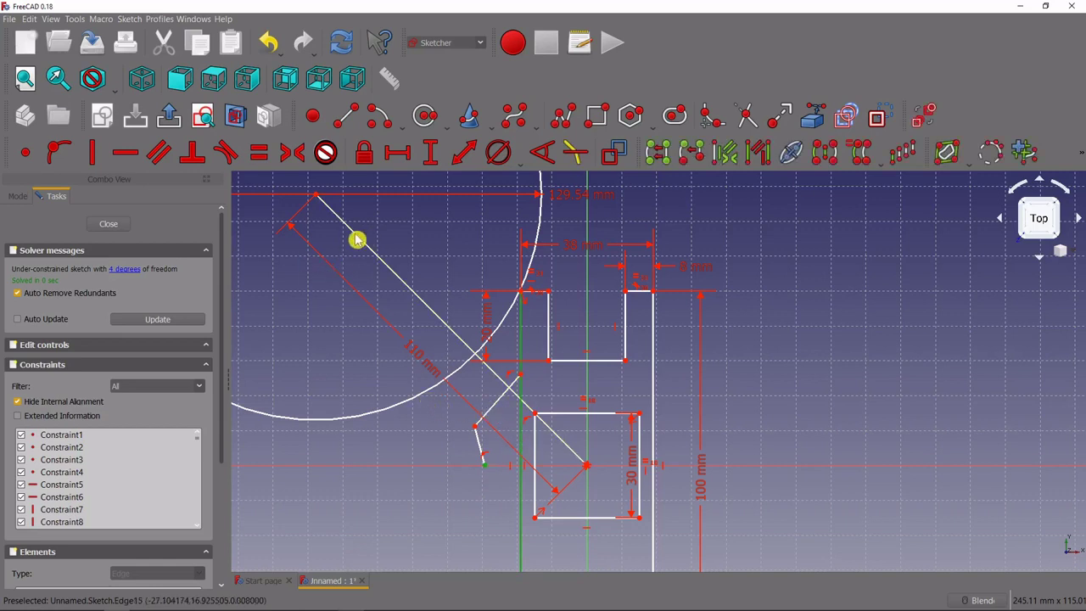
left_click(56, 155)
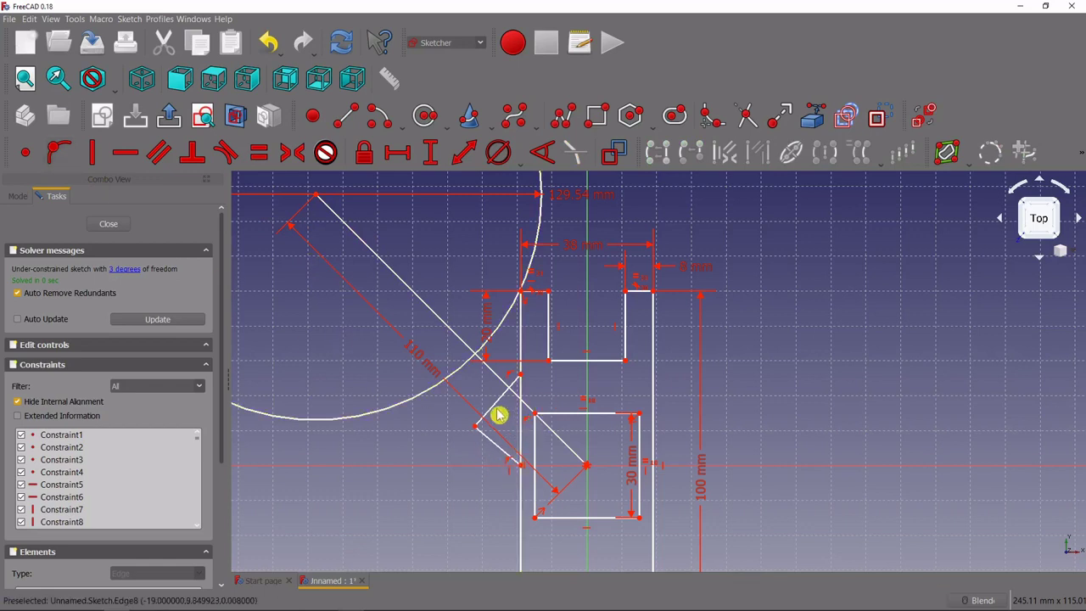
mouse_move(499, 415)
left_mouse_down()
mouse_move(524, 404)
mouse_move(480, 371)
mouse_move(507, 418)
left_mouse_up()
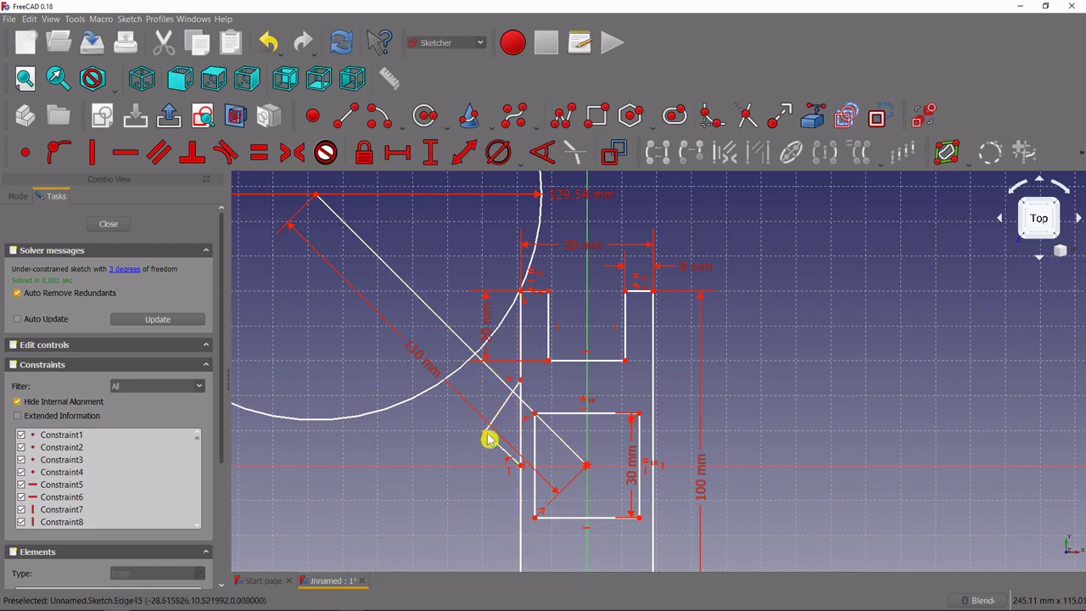
mouse_move(490, 439)
left_mouse_down()
mouse_move(499, 422)
mouse_move(527, 425)
mouse_move(512, 408)
left_mouse_up()
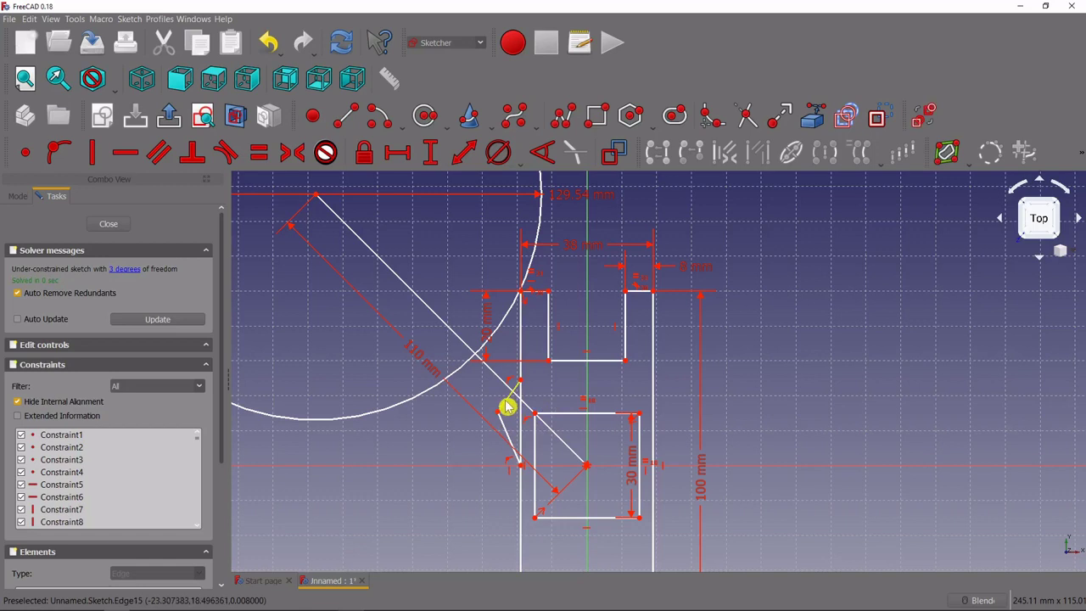
Make the polyline's upper segment perpendicular to the diagonal arm line.
left_click(506, 406)
left_click(495, 377)
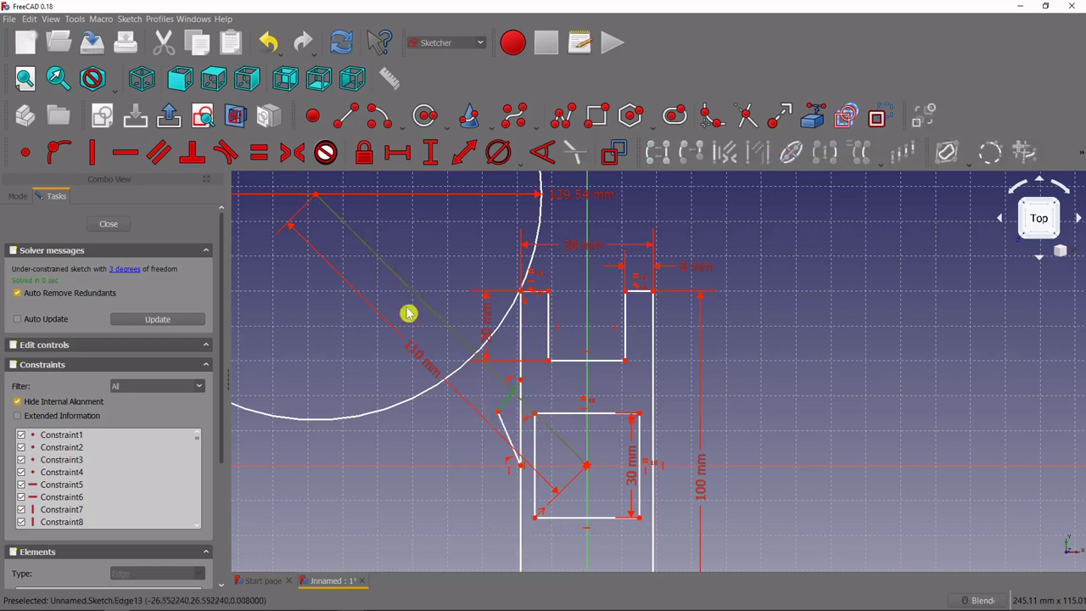
left_click(194, 154)
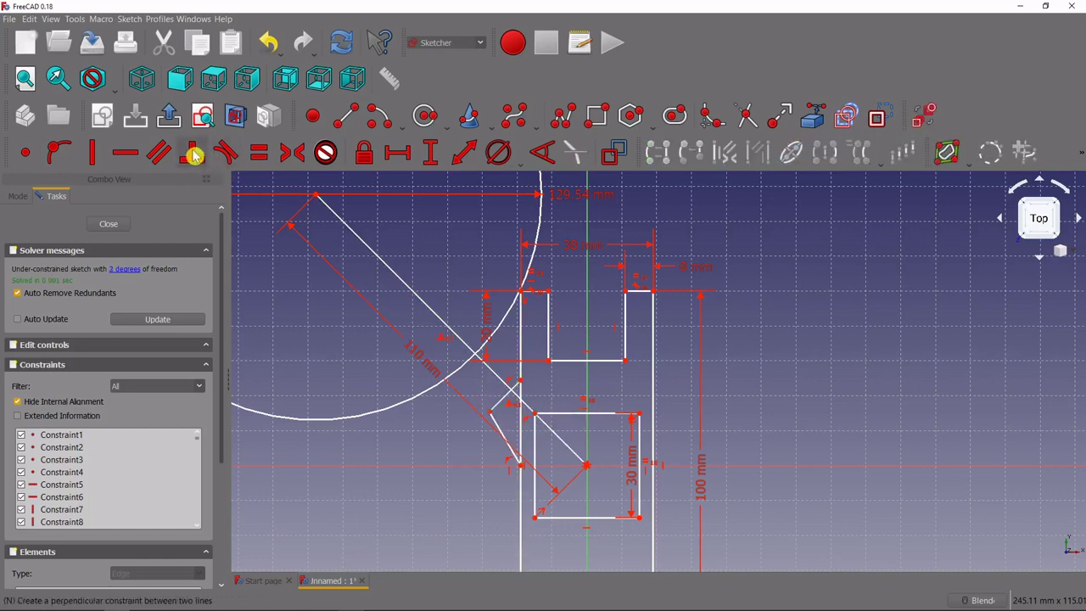
Make the upper segment's two endpoints symmetric about the diagonal arm line and stretch the segment slightly outward.
scroll(509, 356, "up", 2)
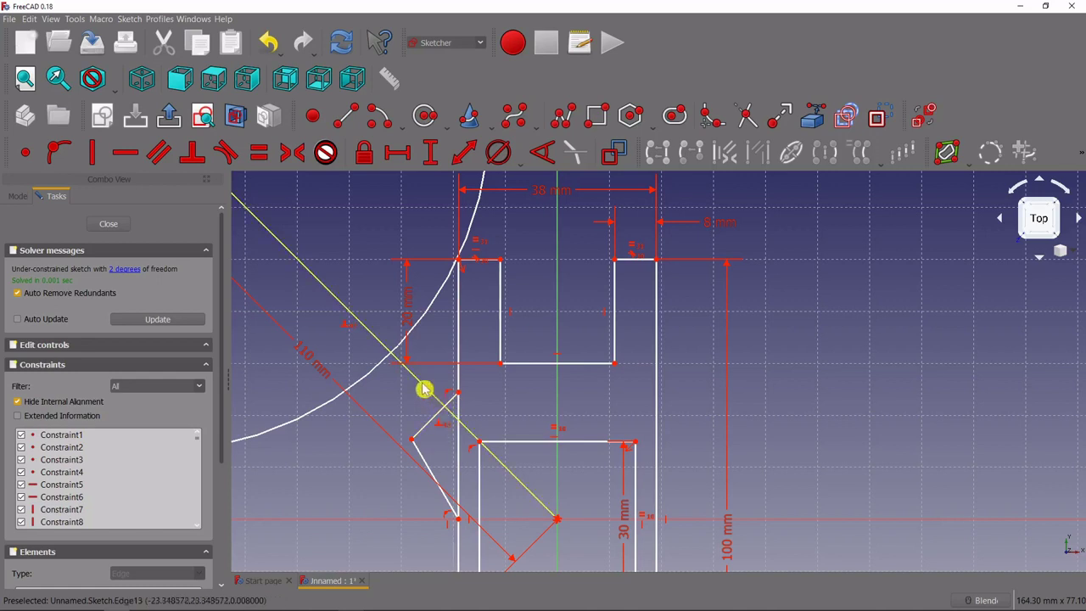
left_click(413, 440)
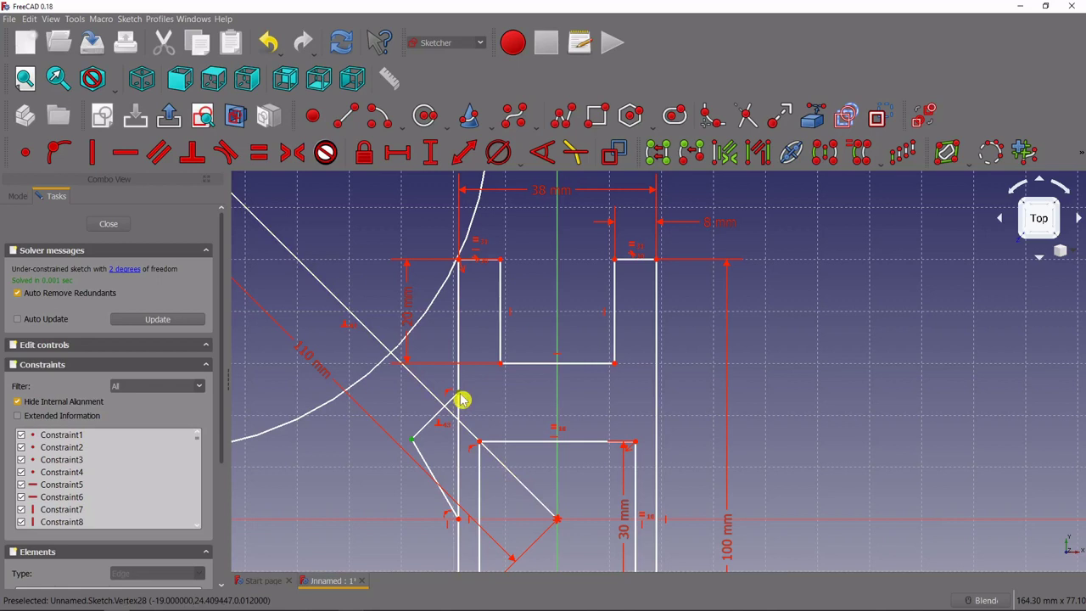
left_click(430, 392)
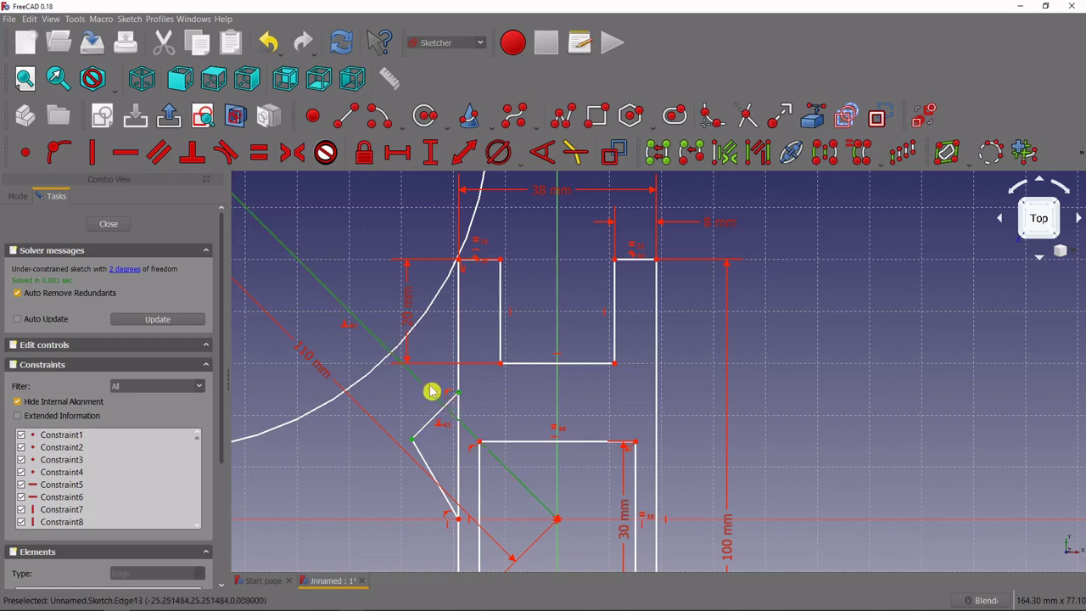
left_click(291, 155)
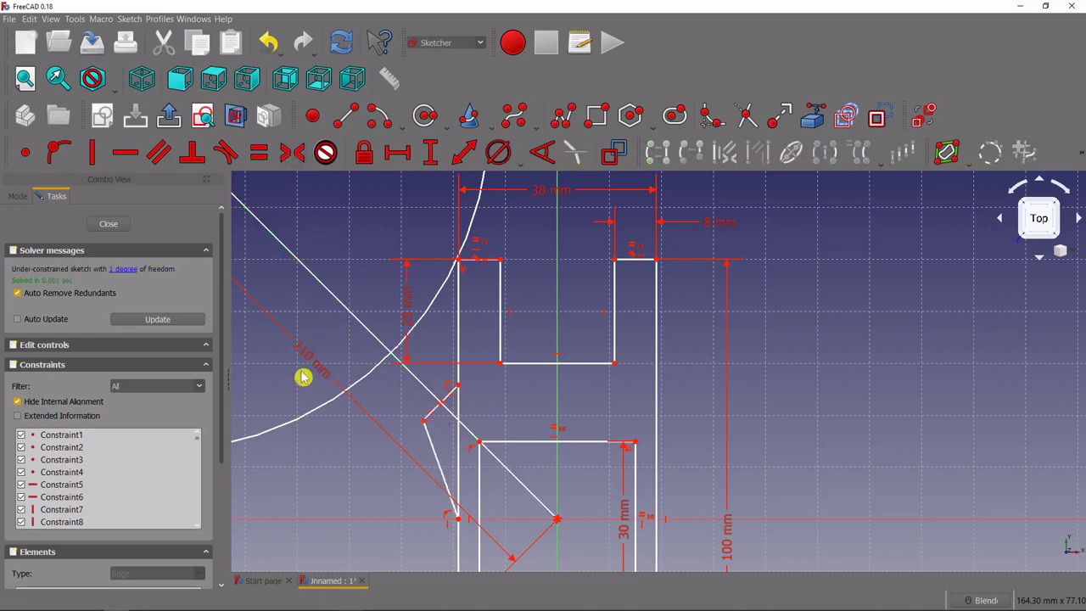
left_click_drag(428, 424, 408, 436)
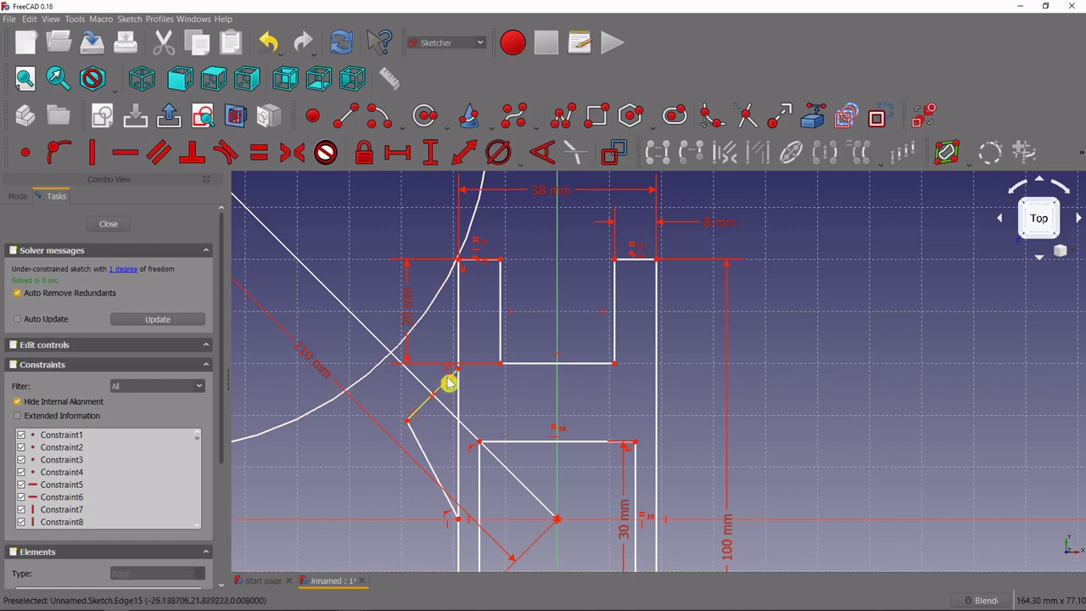
Dimension the upper segment's length at 15 mm and place the dimension label outside the outline, clear of the geometry.
left_click(460, 159)
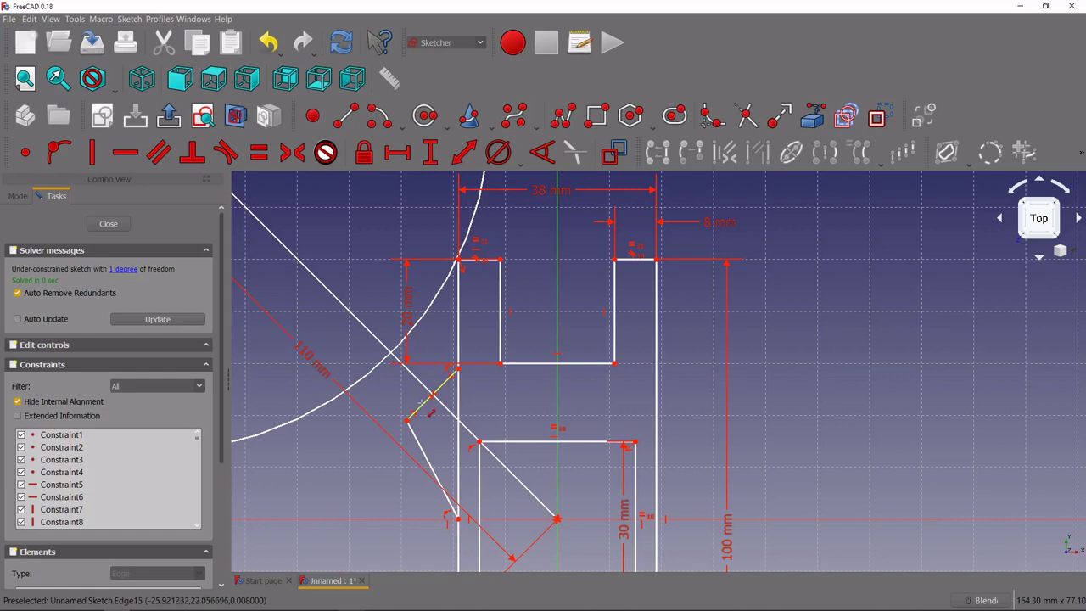
left_click(426, 413)
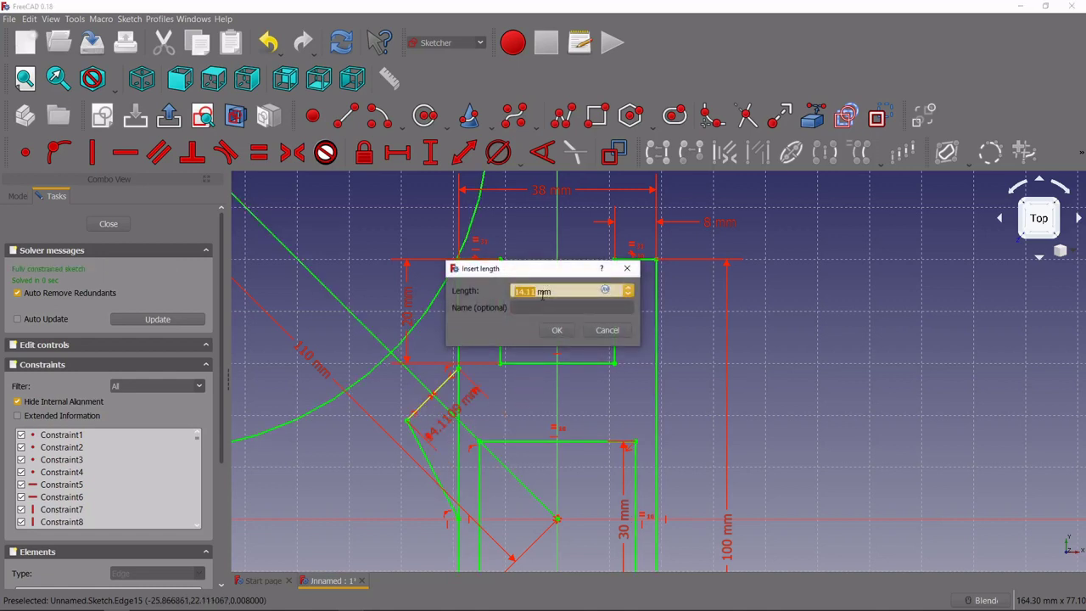
key("Return")
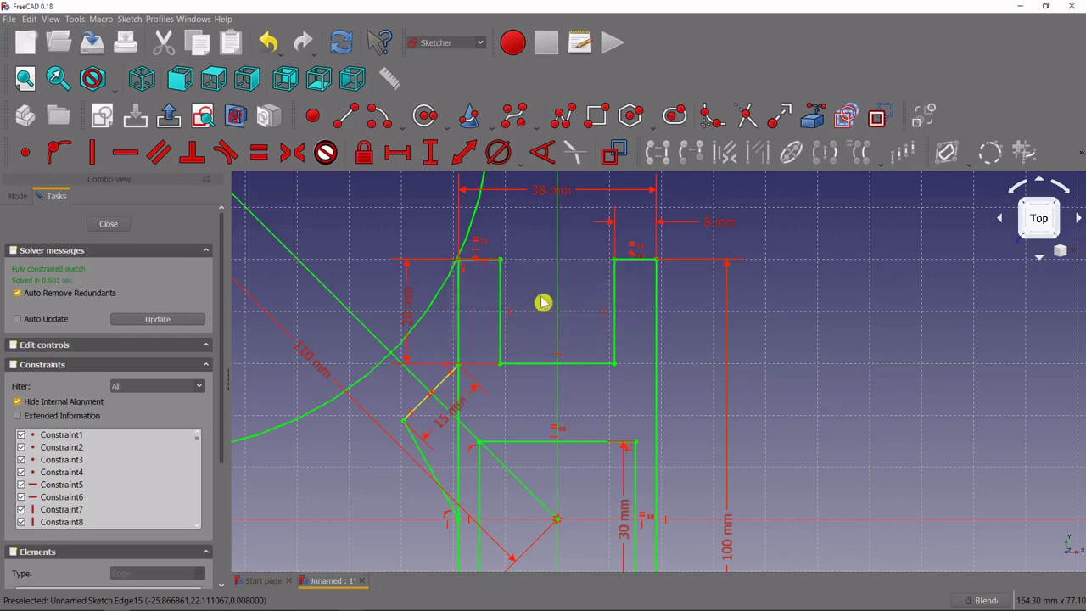
scroll(533, 517, "down", 3)
scroll(524, 492, "up", 1)
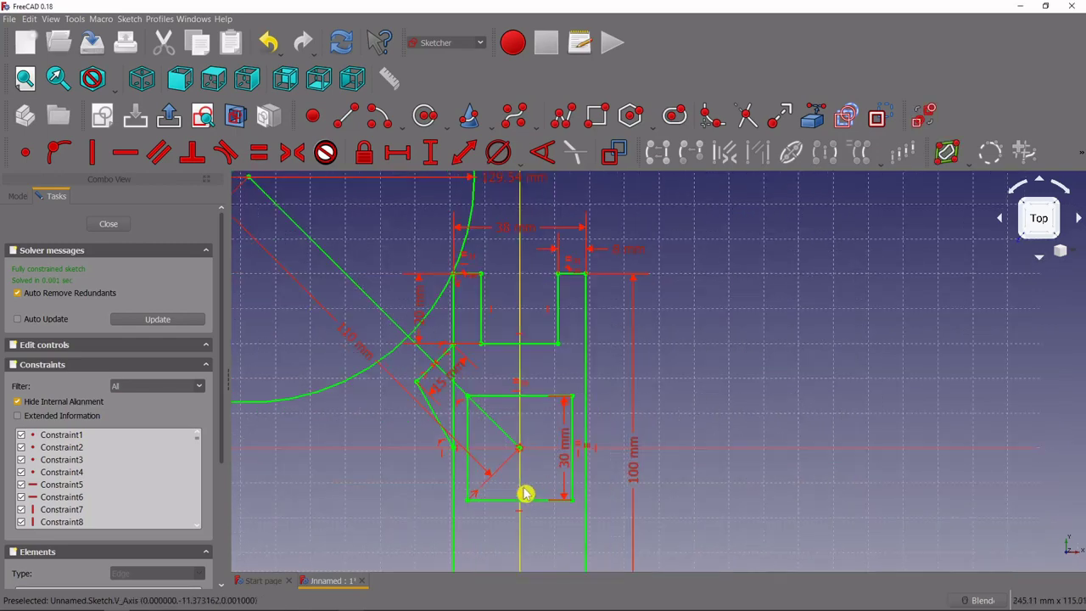
scroll(497, 341, "down", 2)
scroll(467, 372, "up", 2)
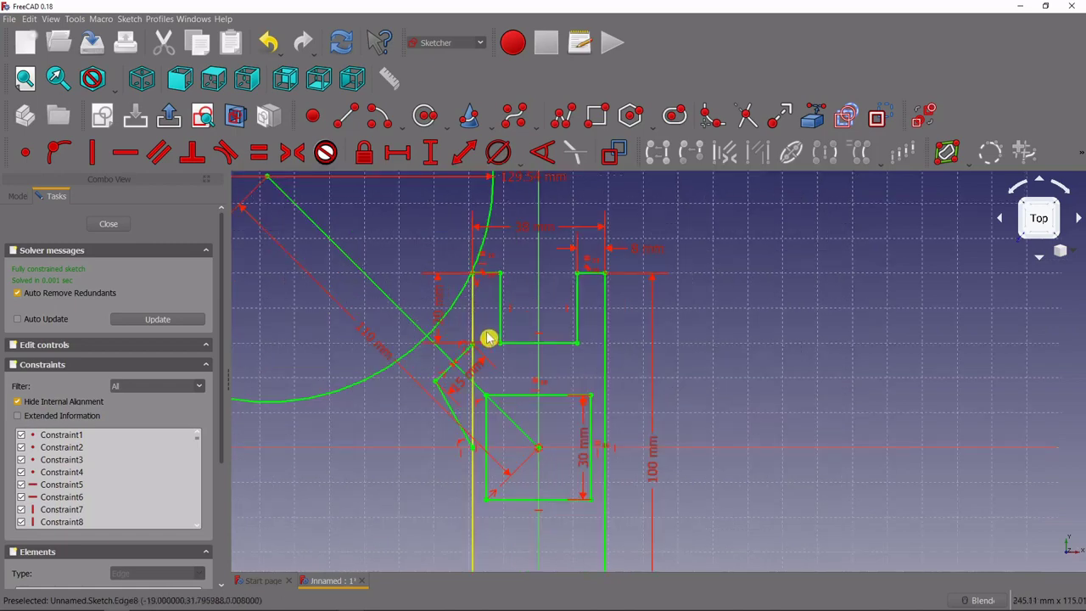
left_click_drag(460, 385, 395, 404)
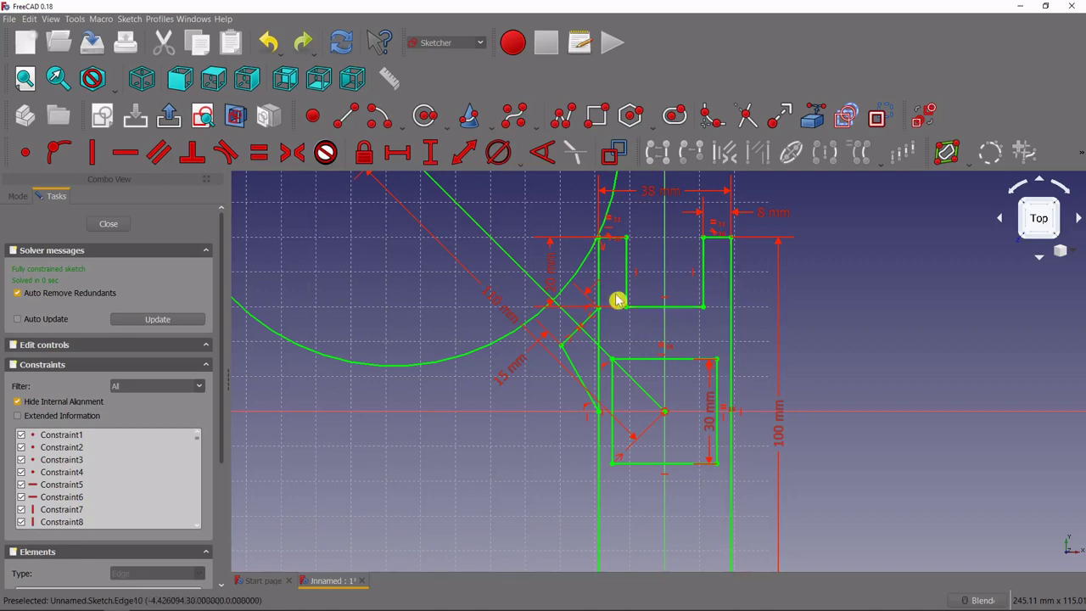
Mirror the polyline's two segments about the horizontal axis and move the copy's 15 mm dimension label away from the lines.
left_click(567, 347)
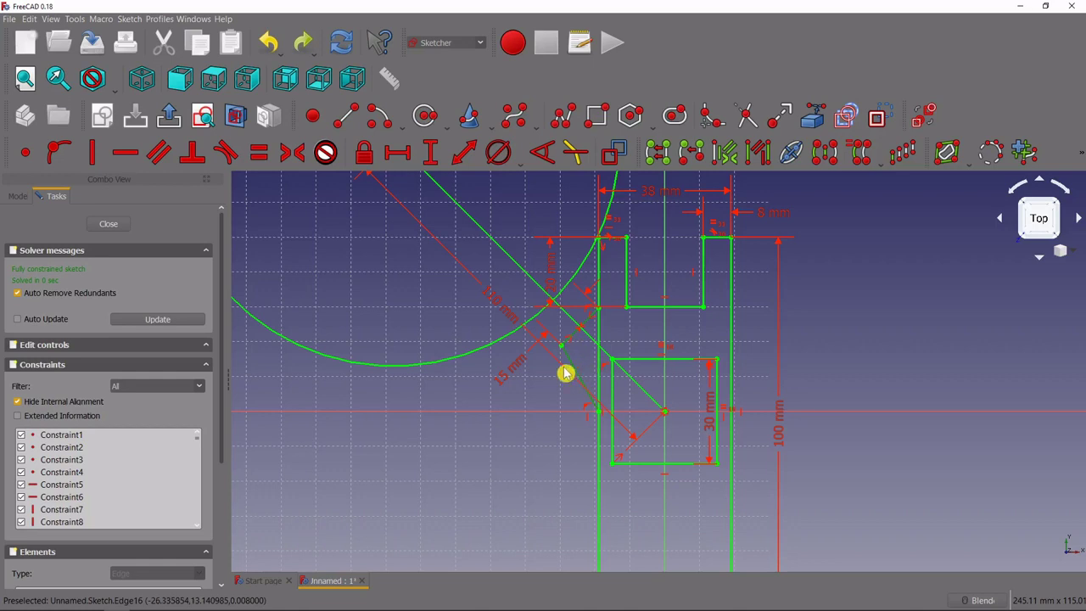
left_click(514, 415)
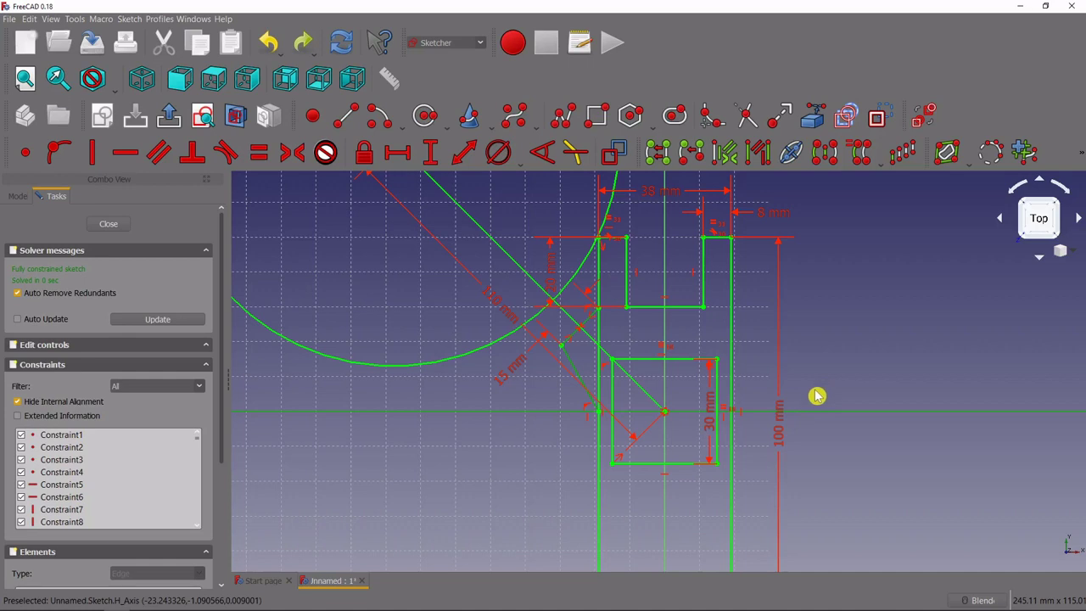
left_click(825, 155)
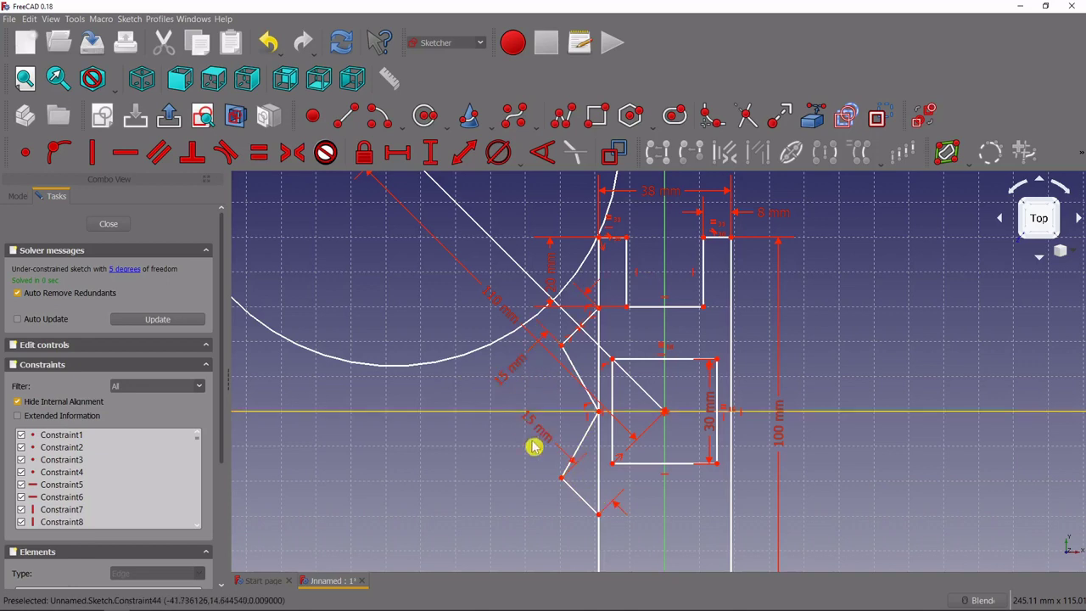
left_click_drag(545, 436, 509, 468)
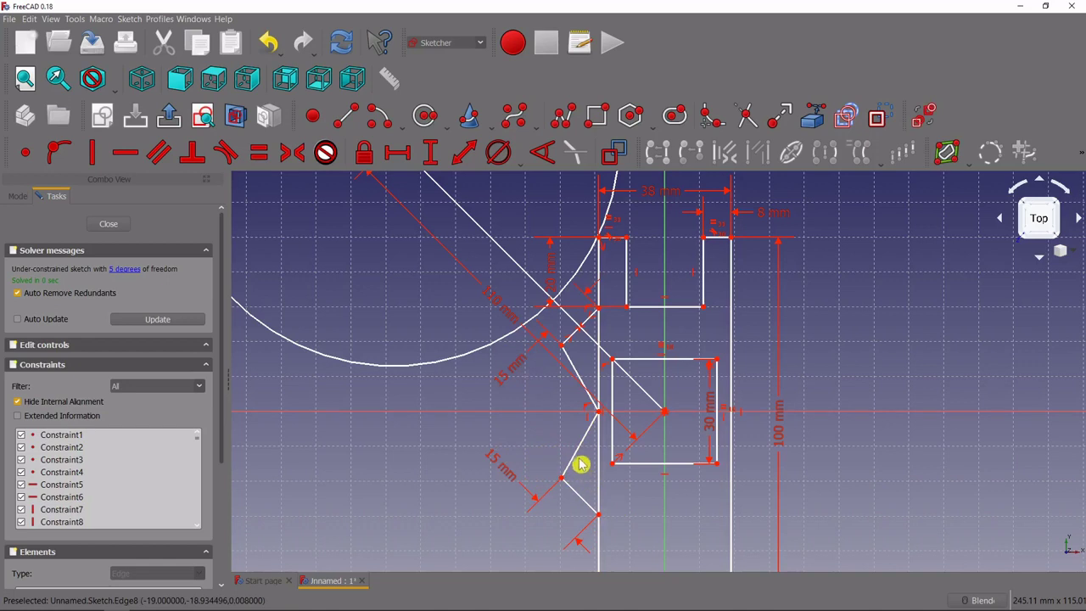
Pull the mirrored segments off the outline to test them, and constrain their lower endpoint onto the outer rectangle's left edge.
mouse_move(579, 461)
left_mouse_down()
mouse_move(582, 448)
mouse_move(569, 466)
left_mouse_up()
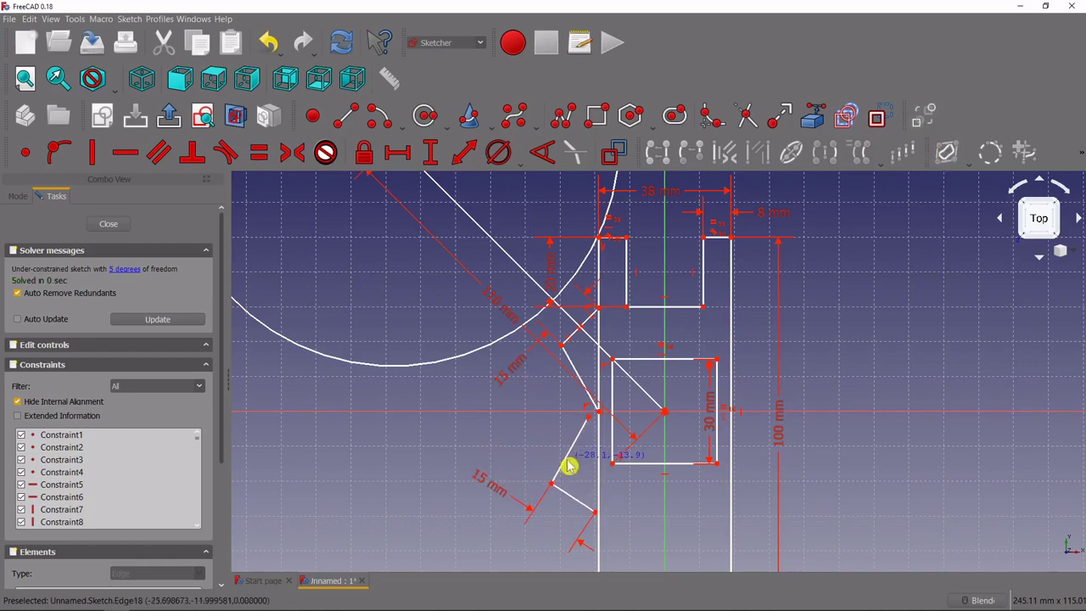
left_click_drag(587, 503, 573, 507)
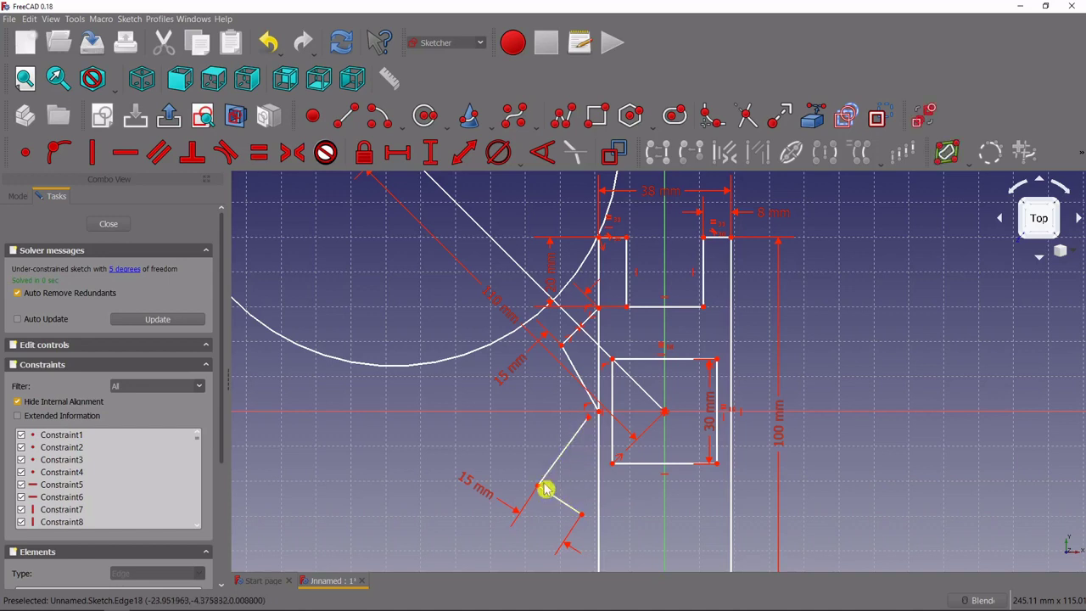
left_click(581, 516)
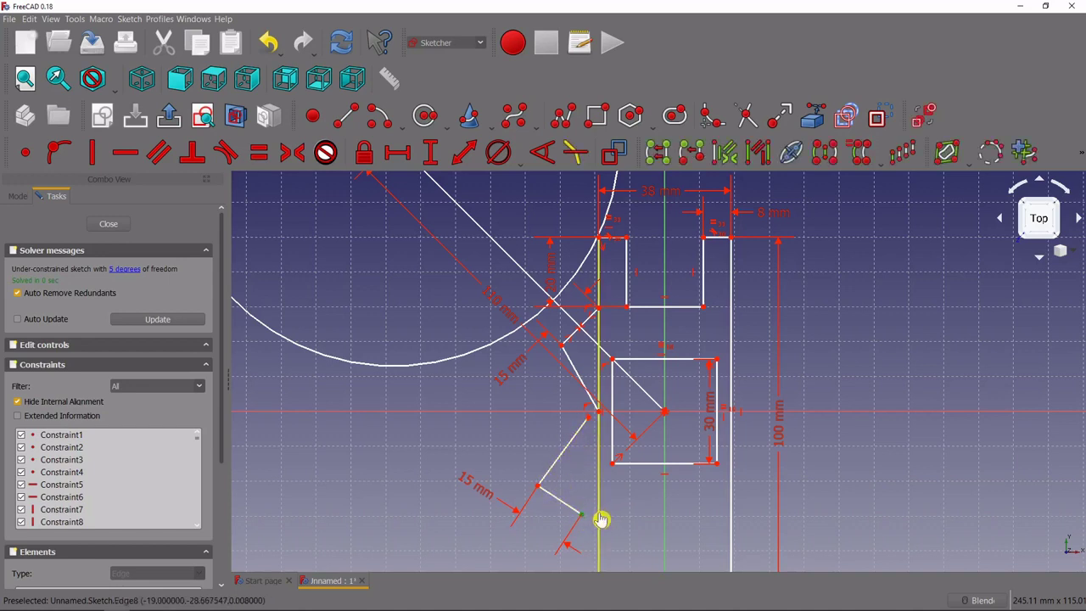
left_click(599, 518)
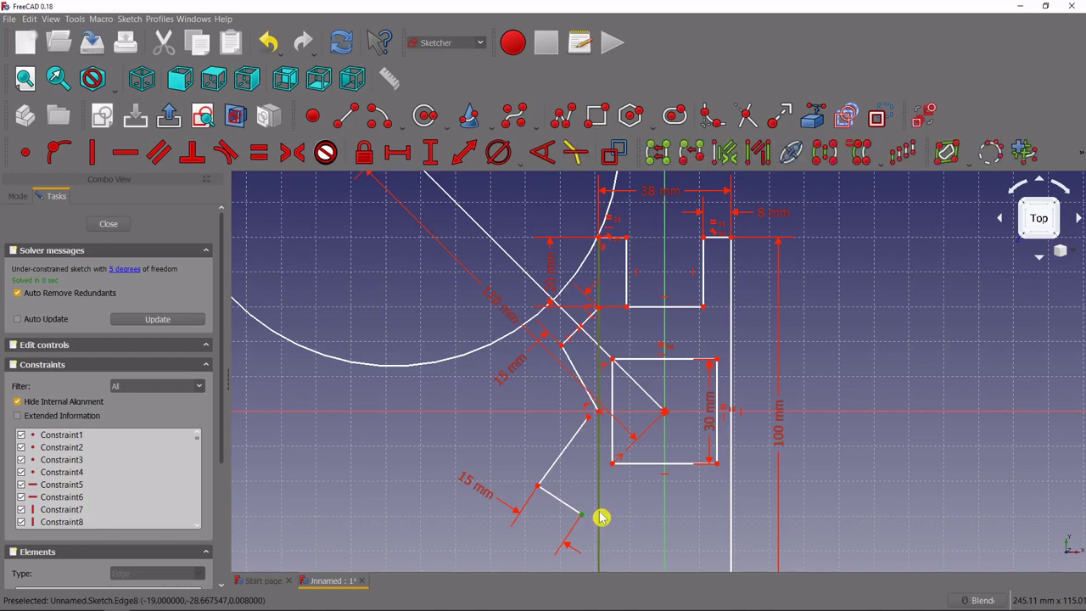
left_click(61, 153)
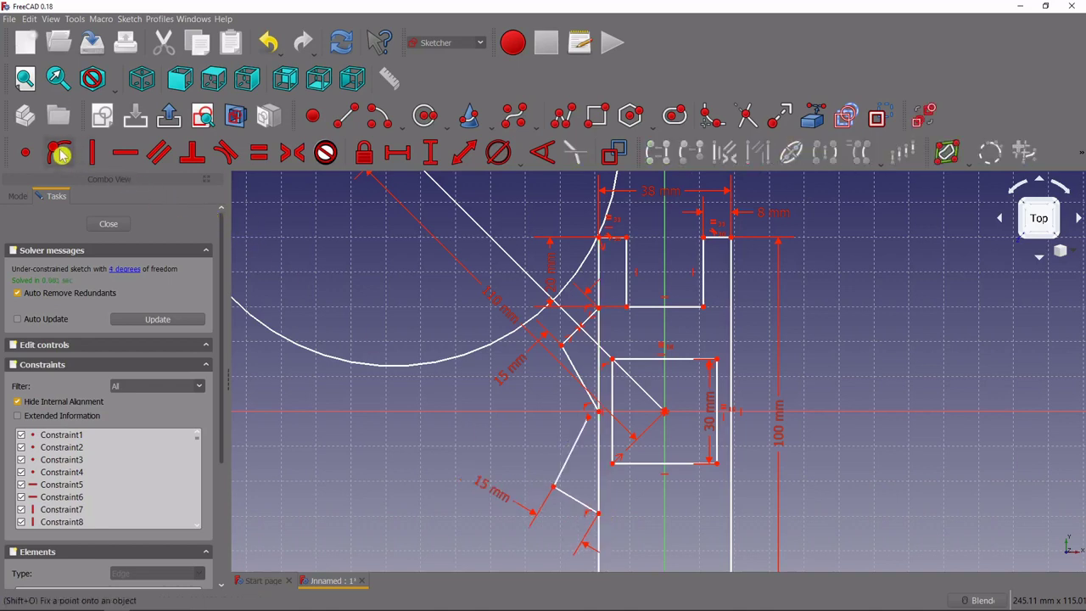
Make the mirrored polyline's upper endpoint coincident with the original polyline's lower endpoint on the horizontal axis.
left_click(591, 420)
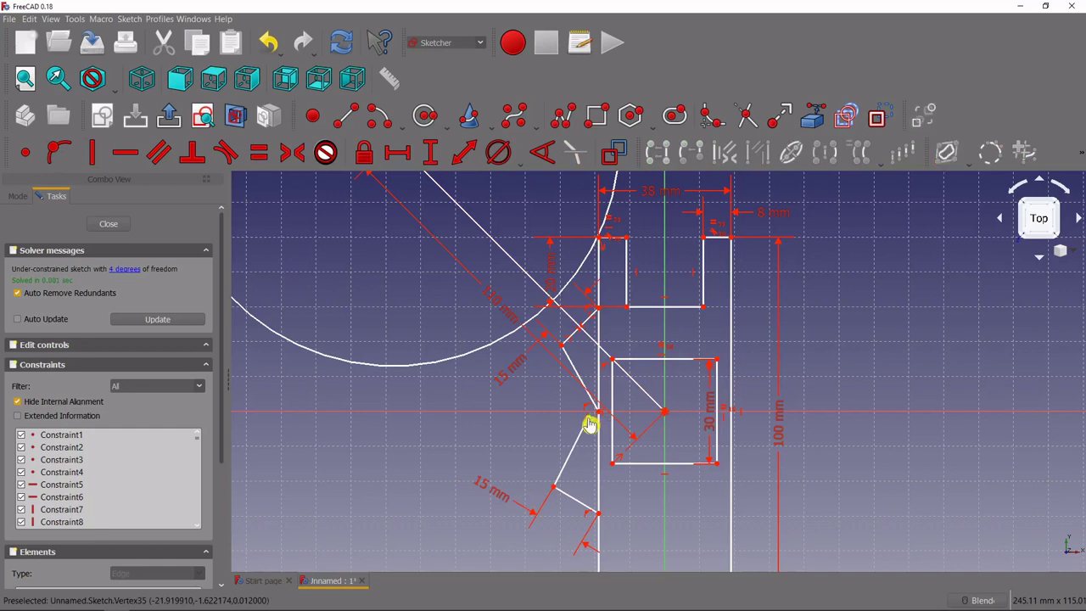
left_click(599, 413)
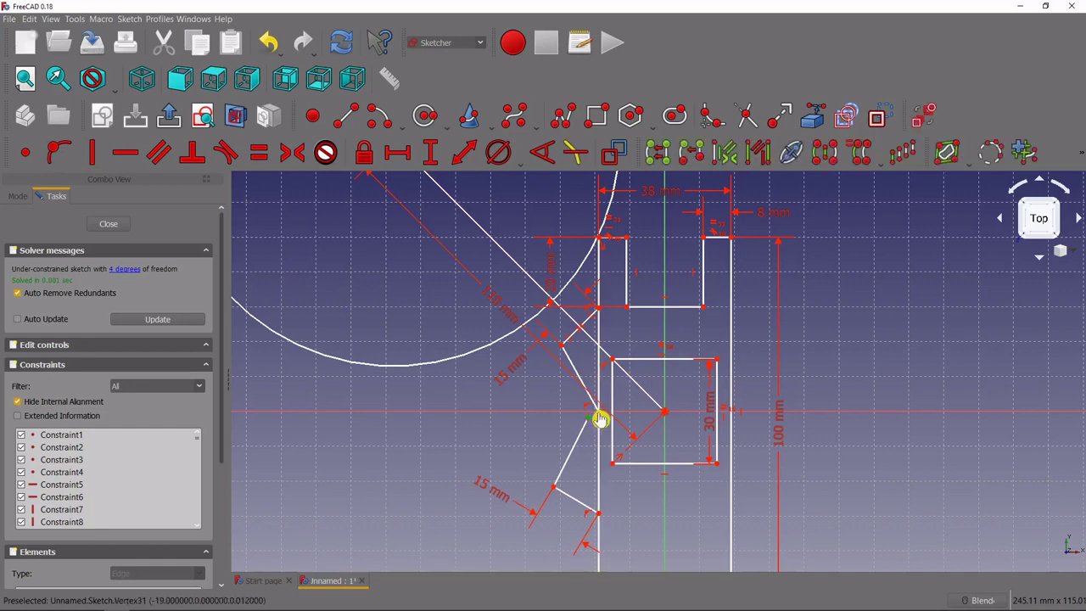
left_click(26, 156)
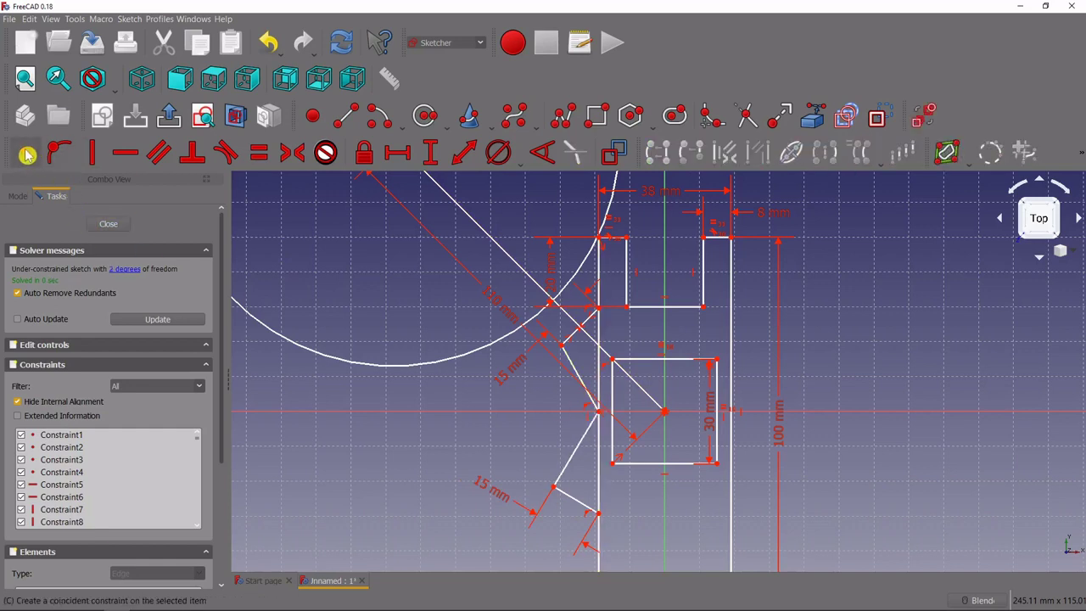
Make the two segments meeting at the horizontal axis equal in length and align the polylines' outer corner points vertically.
left_click_drag(554, 489, 562, 478)
left_click(577, 453)
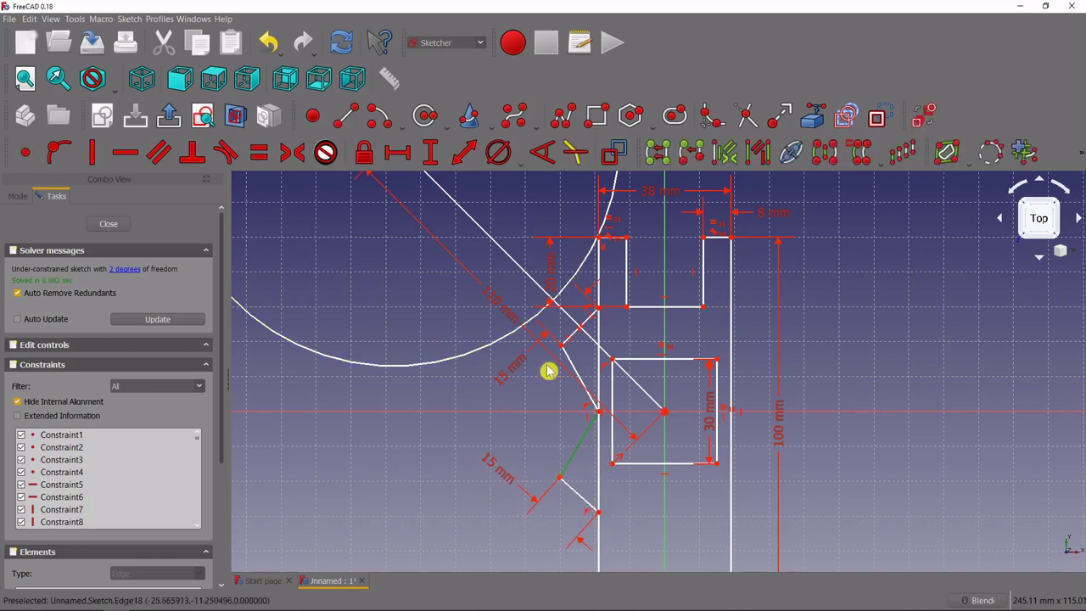
left_click(574, 368)
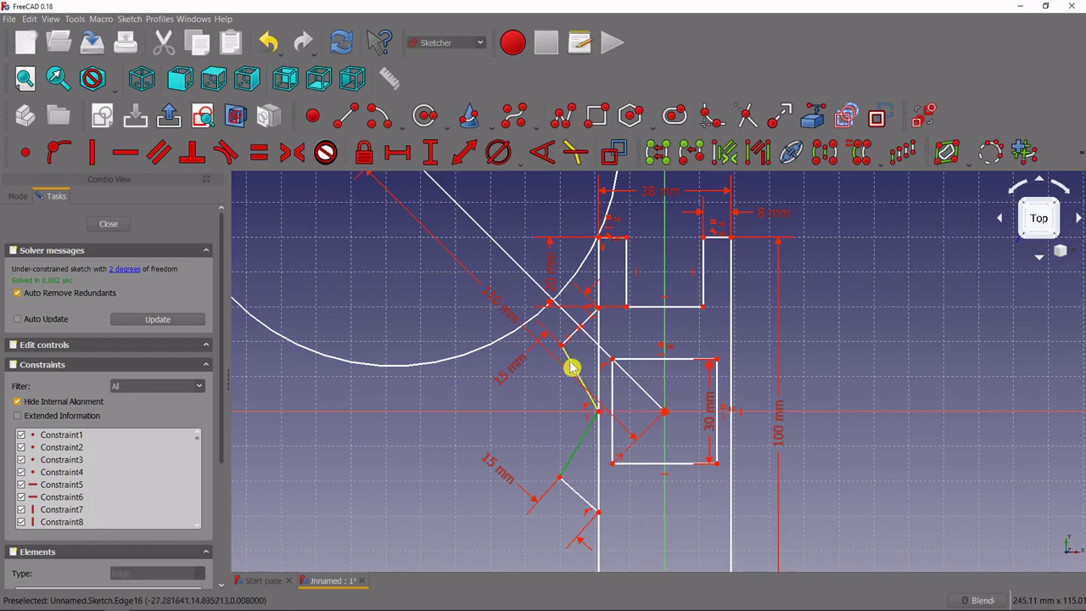
left_click(259, 155)
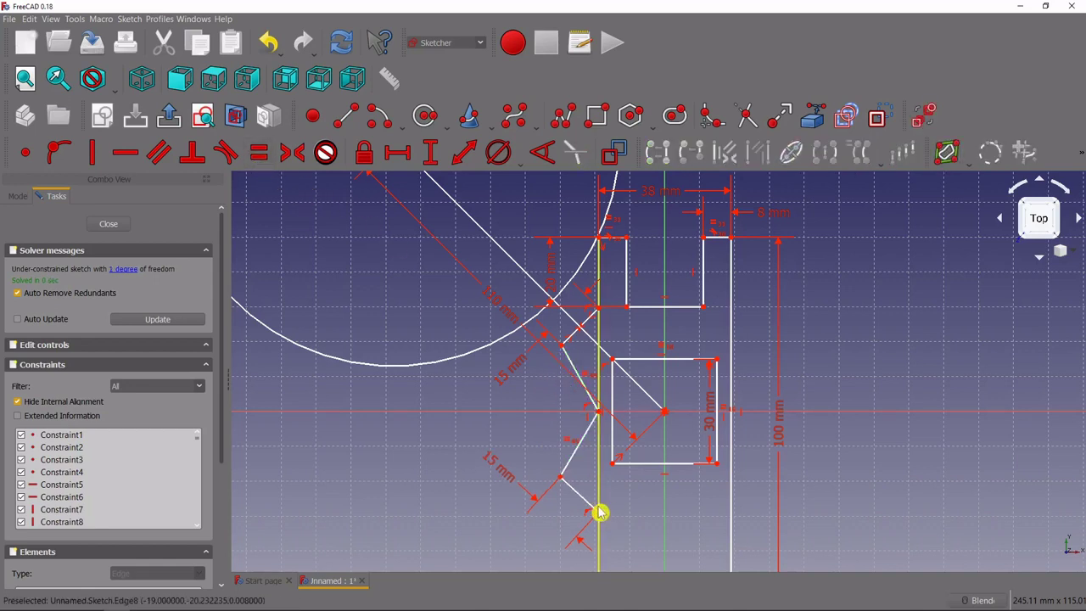
mouse_move(562, 481)
left_mouse_down()
mouse_move(555, 454)
mouse_move(566, 491)
mouse_move(580, 490)
mouse_move(566, 482)
left_mouse_up()
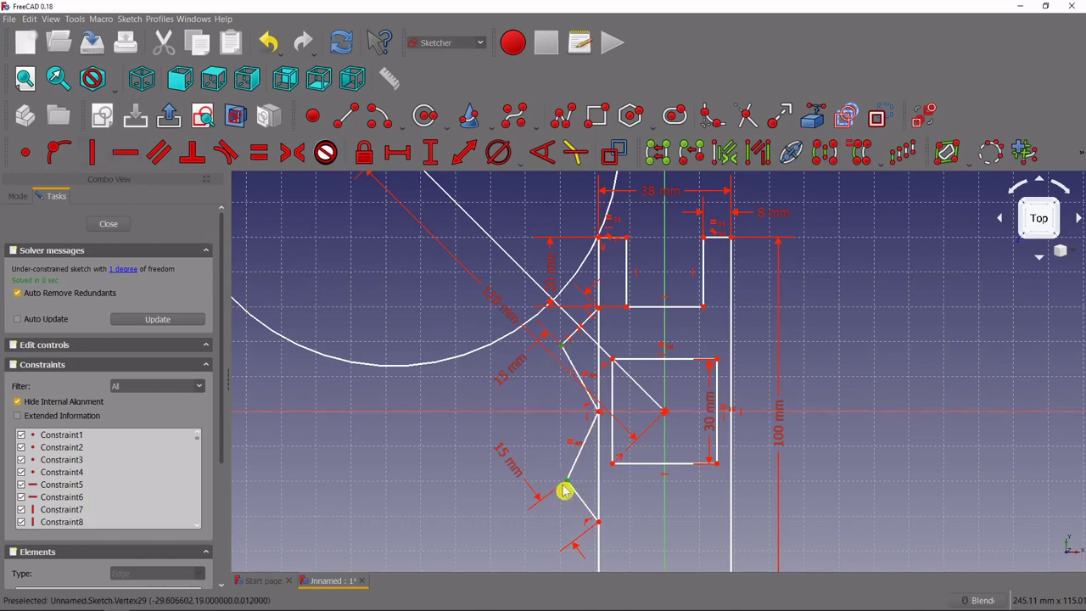
left_click(90, 156)
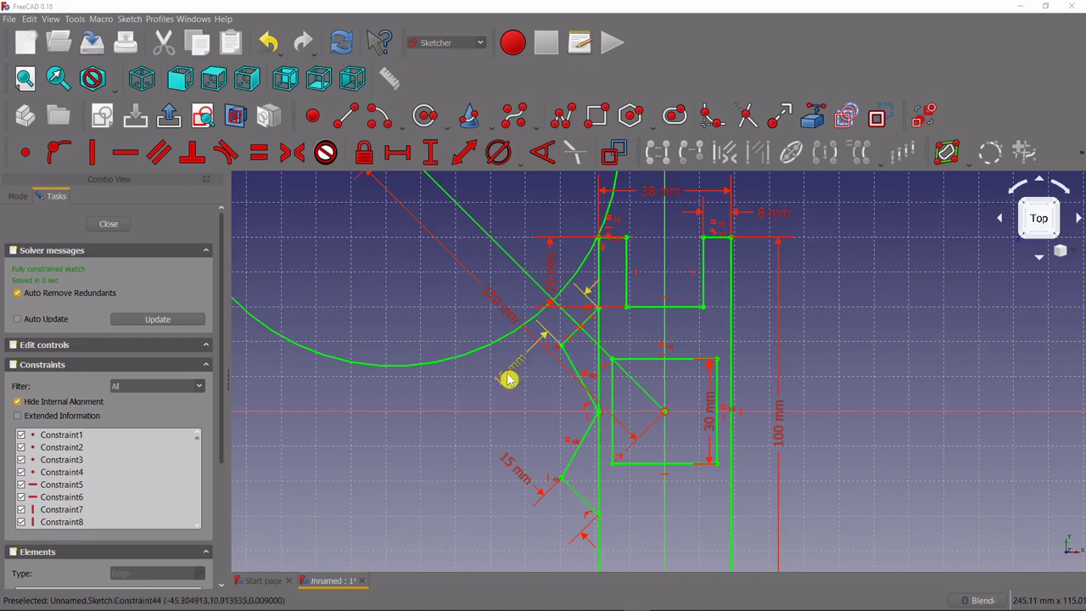
Replace the mirrored segment's 15 mm dimension with an equal-length constraint to the original polyline's short segment.
left_click(516, 469)
key("Delete")
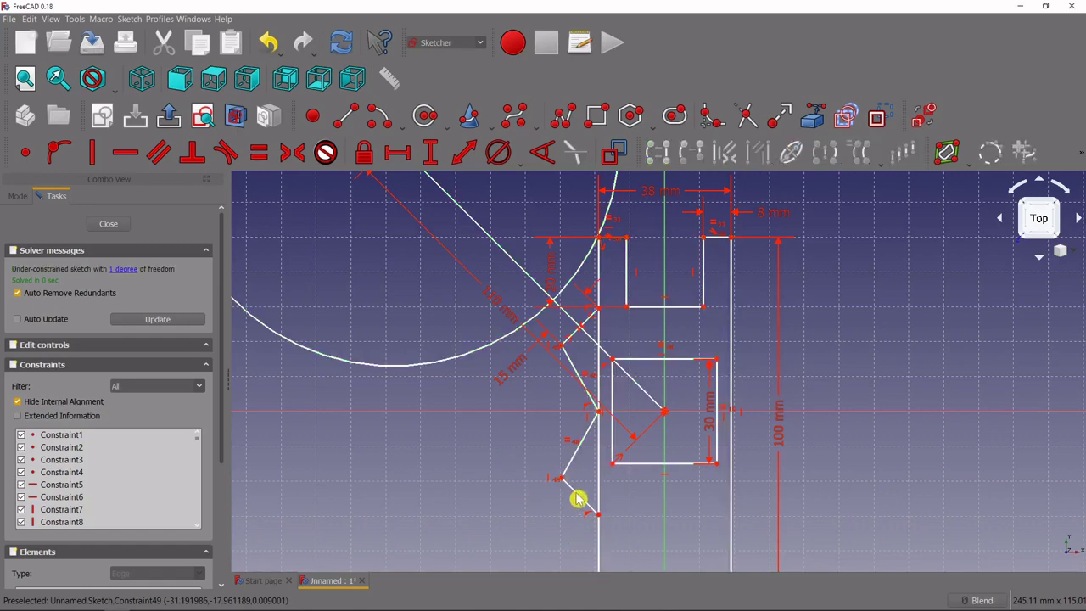
scroll(559, 335, "up", 3)
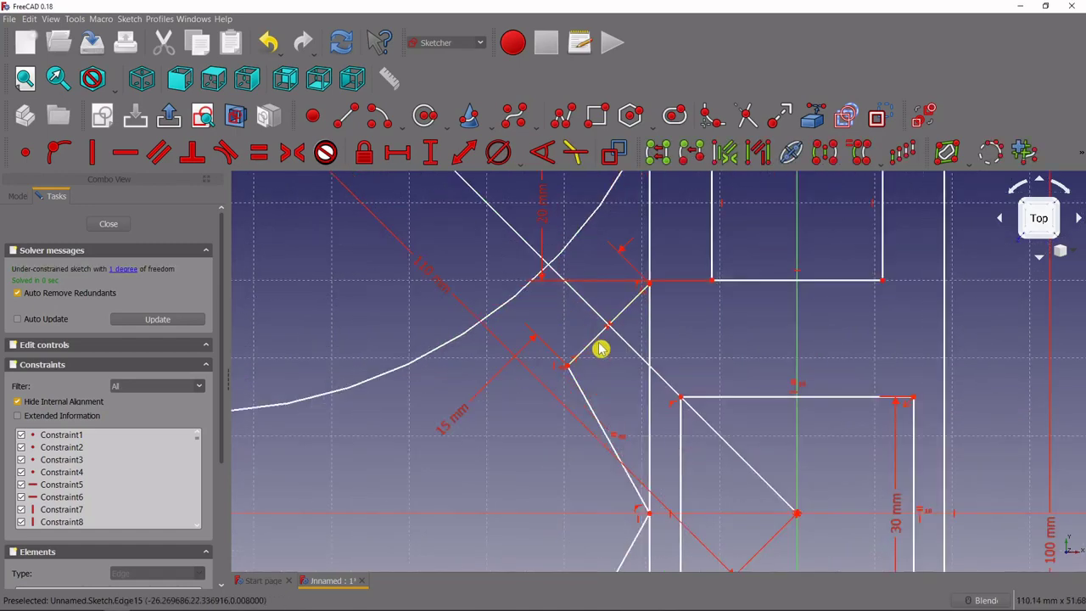
scroll(591, 460, "down", 4)
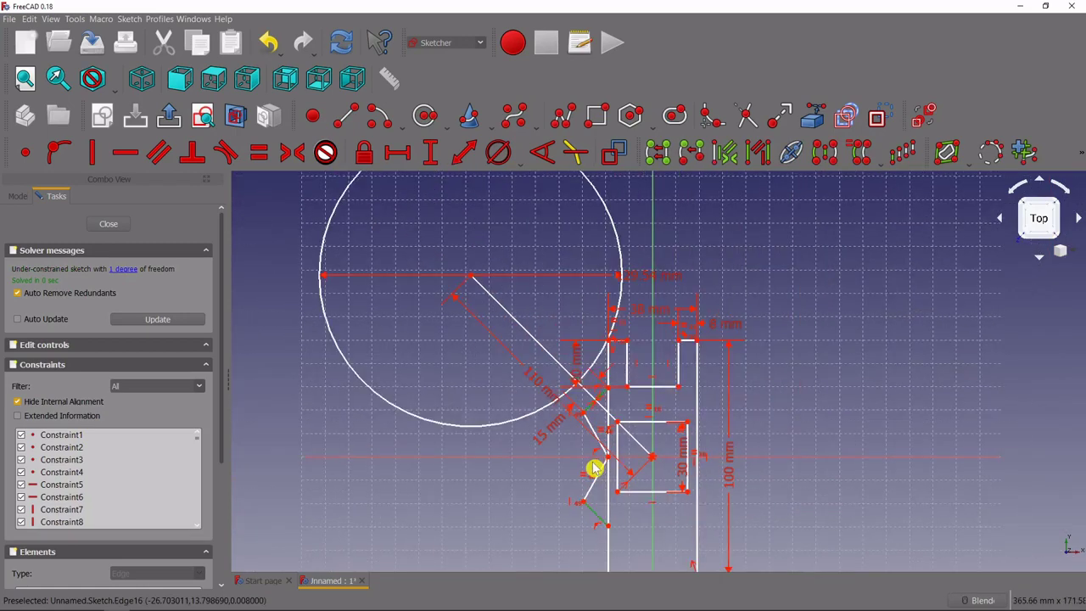
scroll(598, 455, "up", 2)
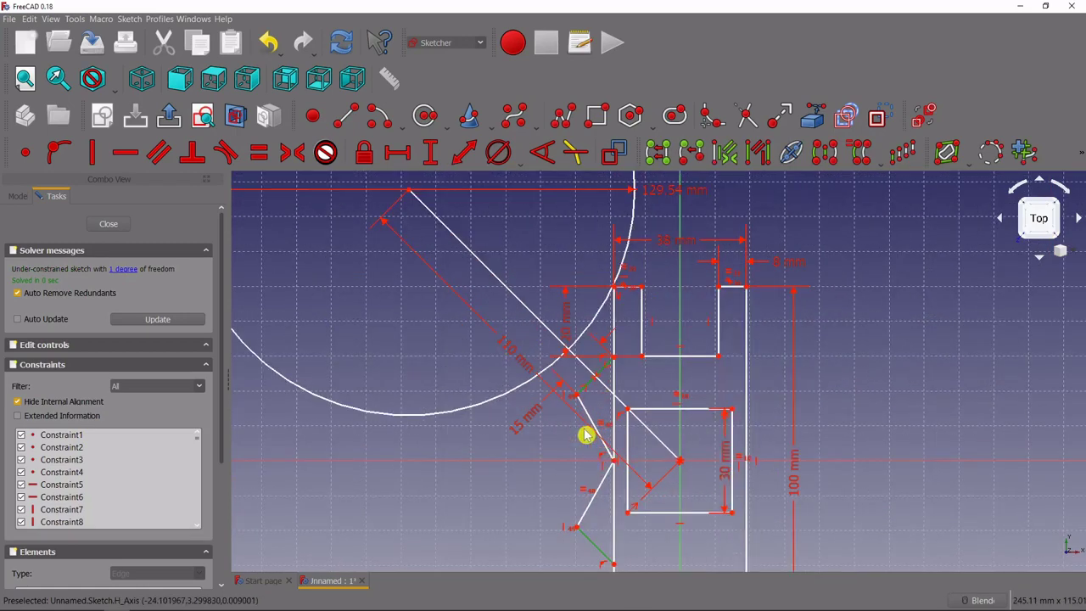
left_click(261, 158)
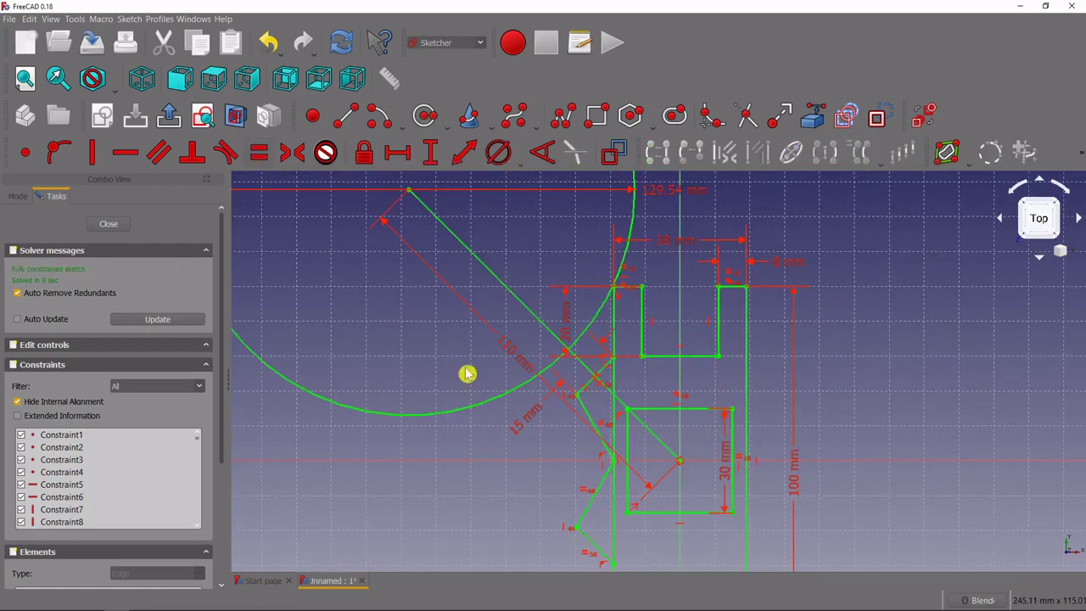
Test the profile by changing the short segment's length to 20 mm, and restore it to 15 mm.
double_click(529, 418)
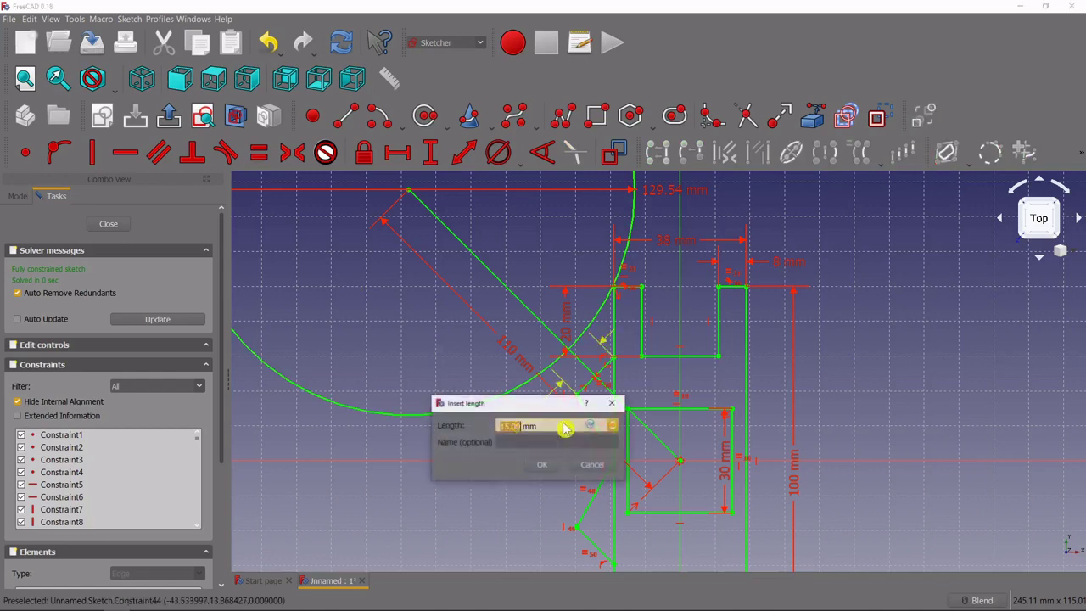
key("Return")
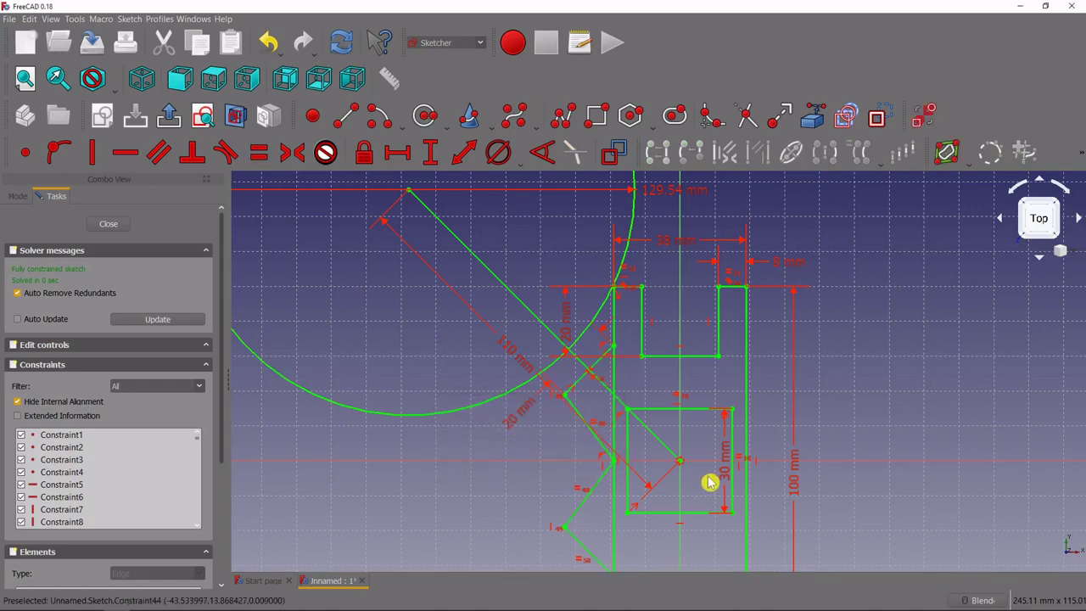
double_click(524, 411)
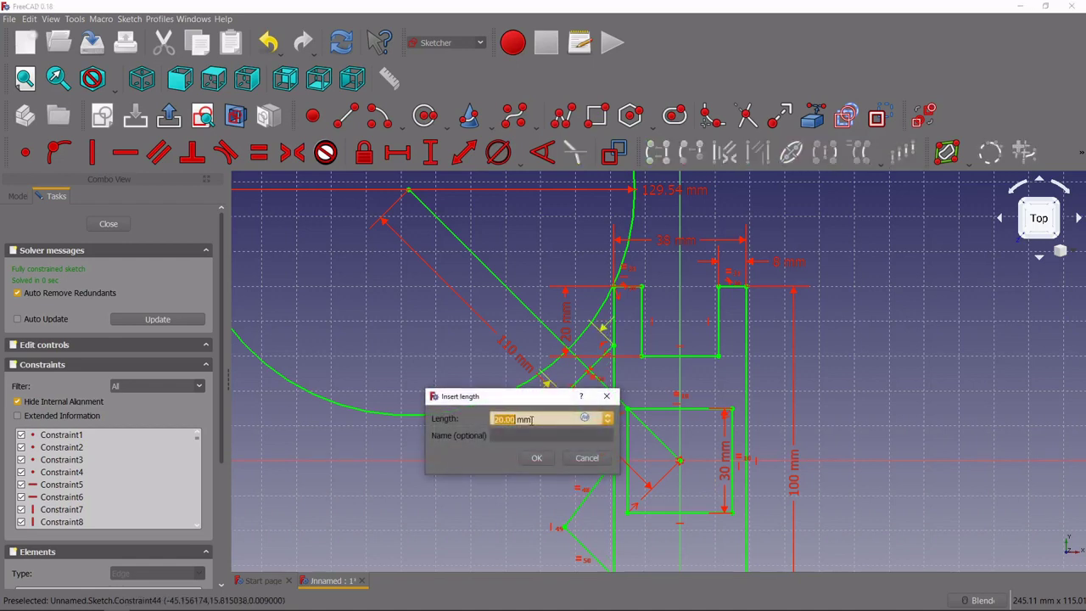
type("15")
key("Return")
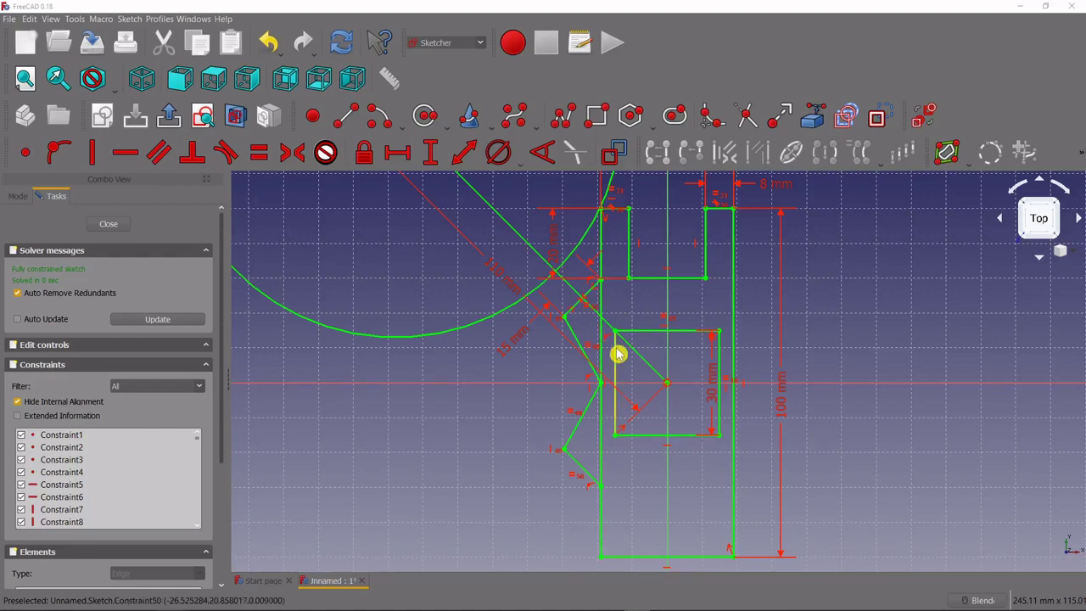
Place a point on the diagonal arm line and constrain it onto the outer rectangle's left edge.
left_click(307, 117)
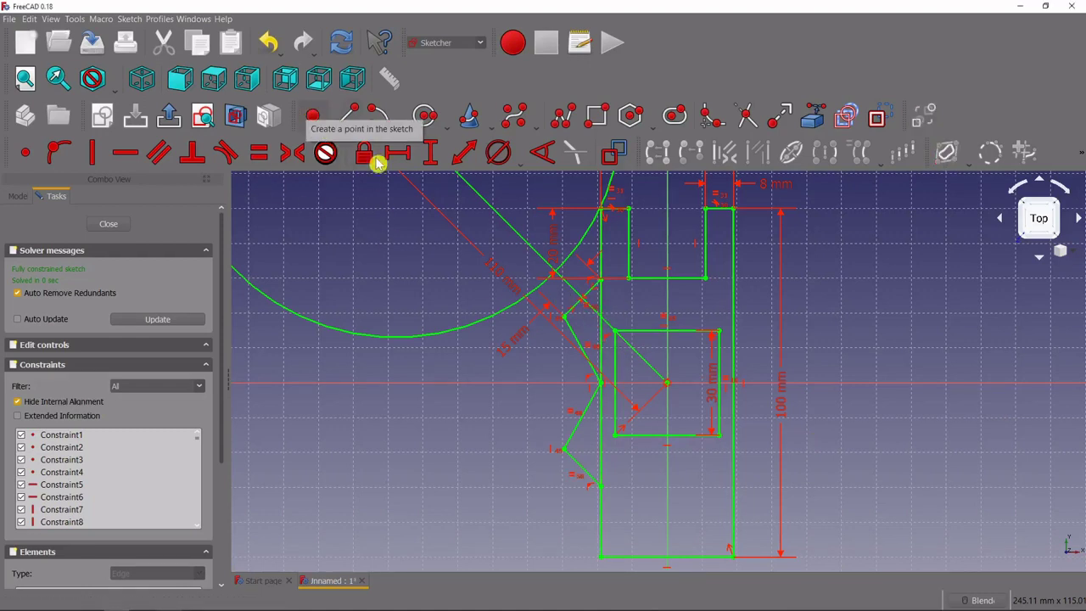
left_click(608, 327)
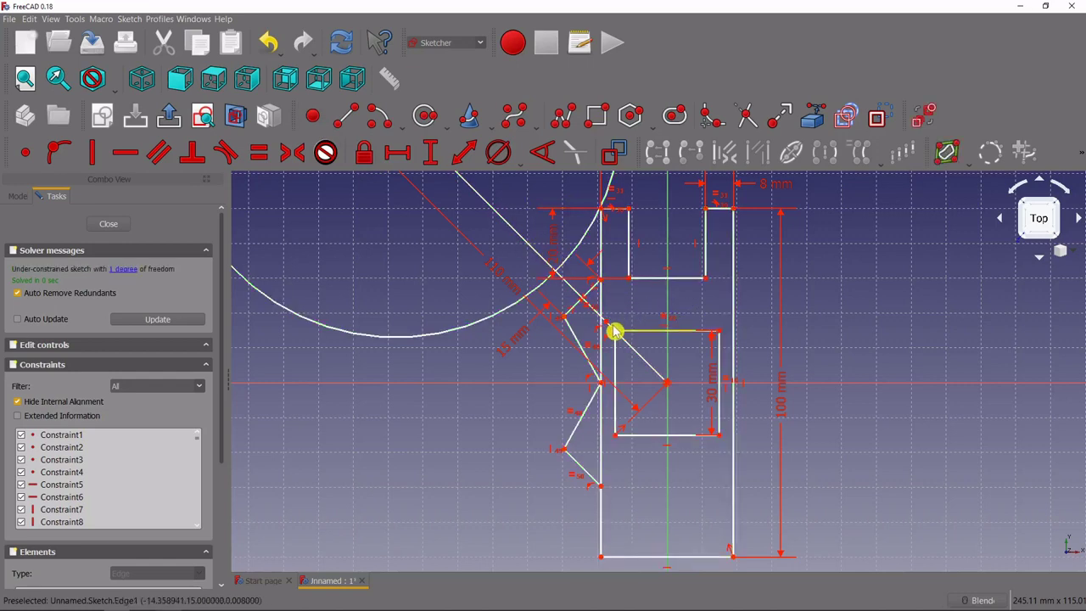
left_click(611, 327)
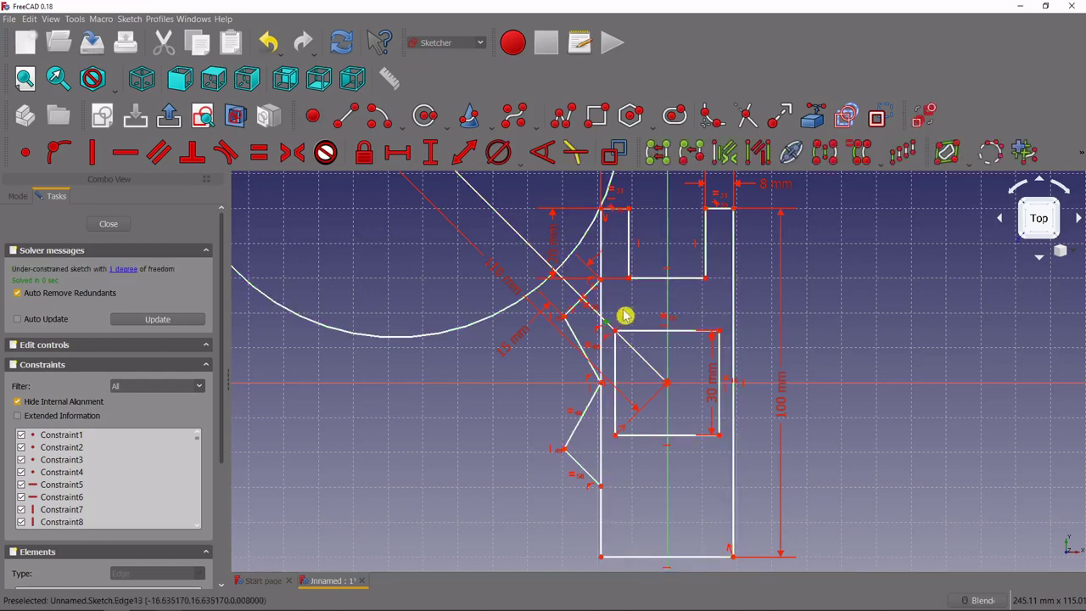
left_click(606, 308)
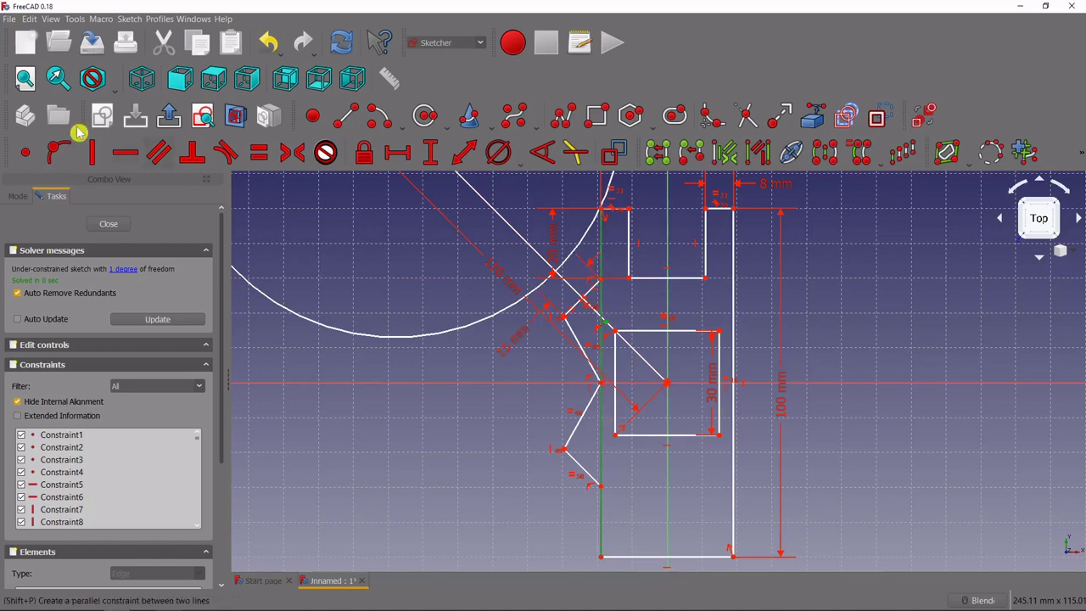
left_click(63, 152)
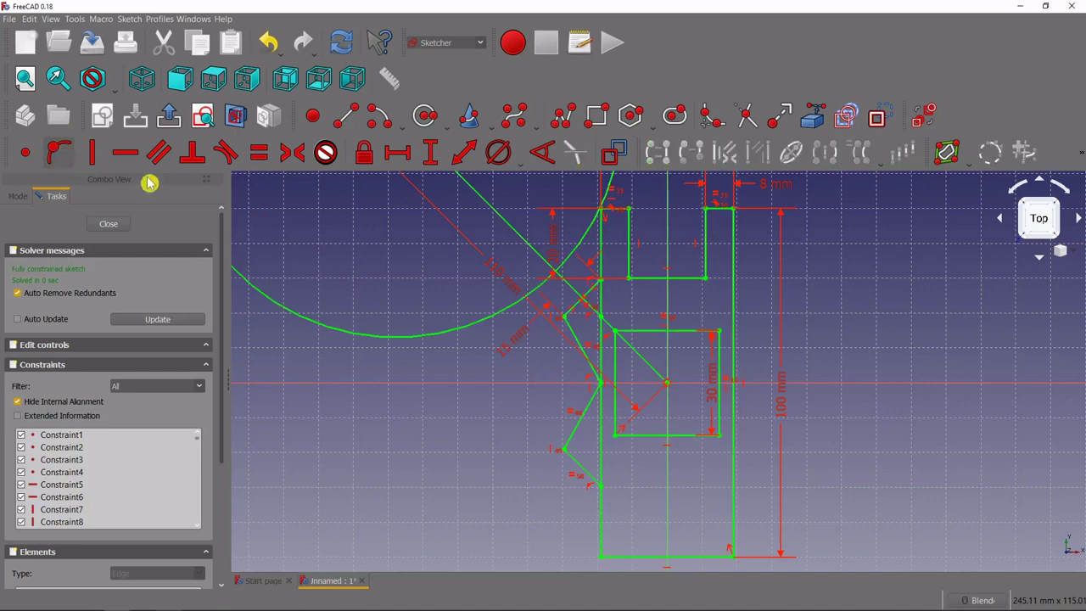
Draw a short line across the arm line near the new point and make it perpendicular to the arm line.
scroll(611, 320, "up", 2)
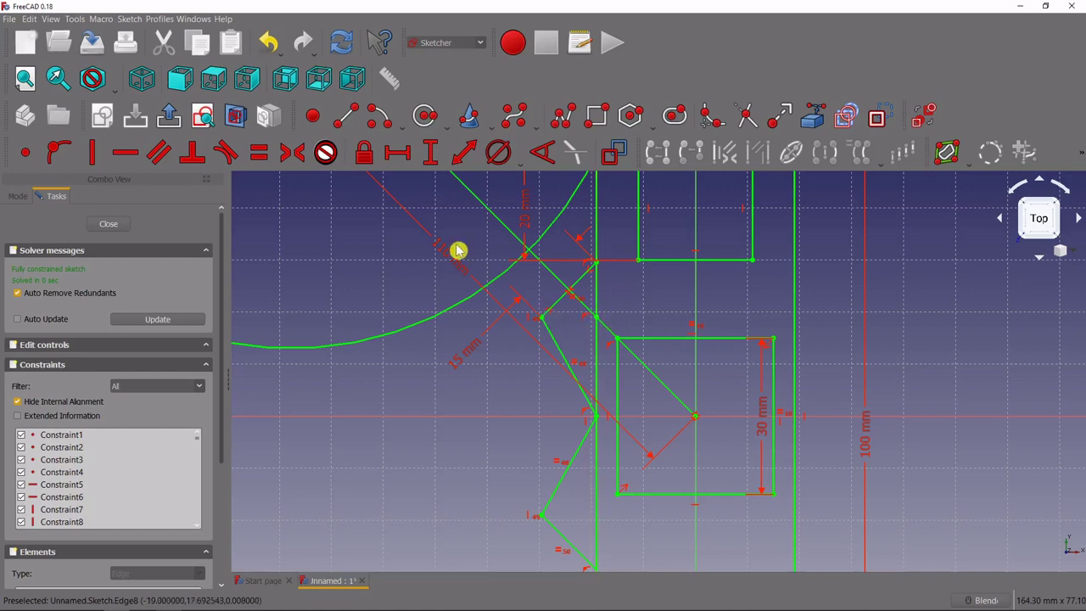
left_click(345, 119)
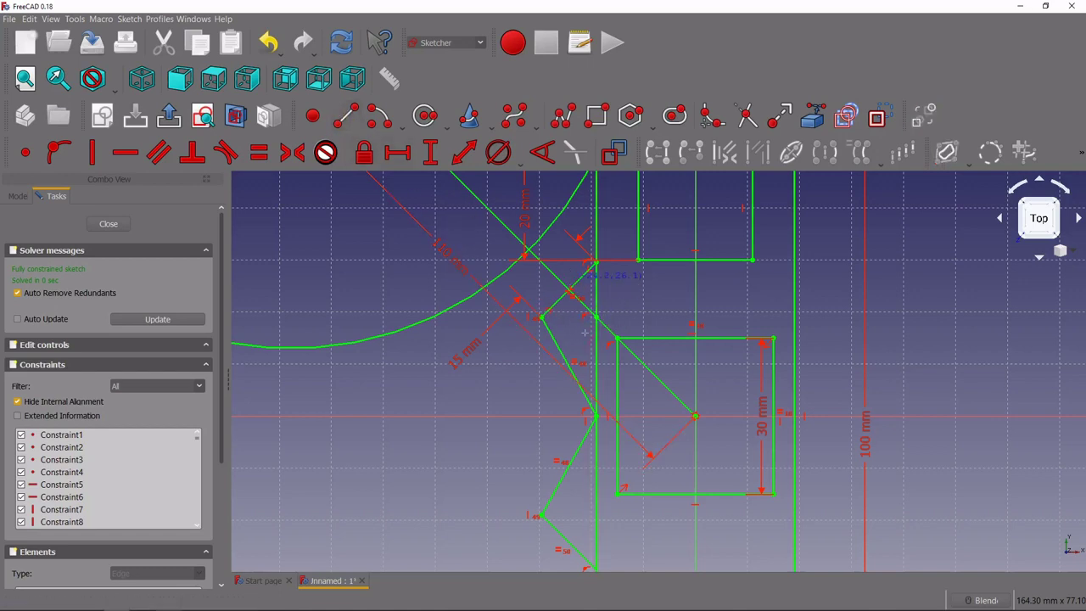
left_click(580, 341)
left_click(621, 295)
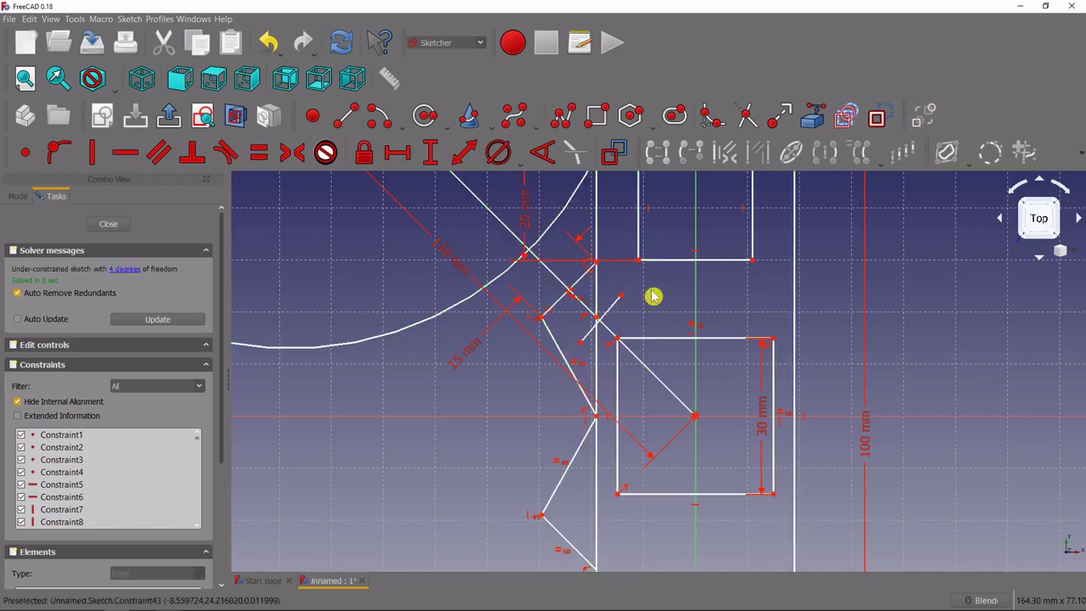
left_click(612, 307)
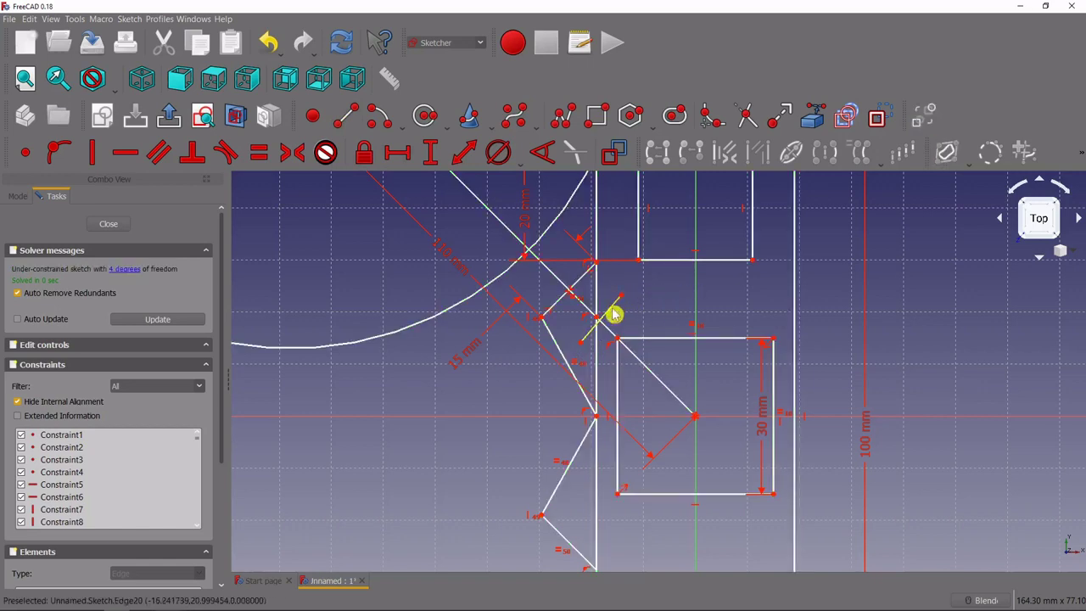
left_click(556, 278)
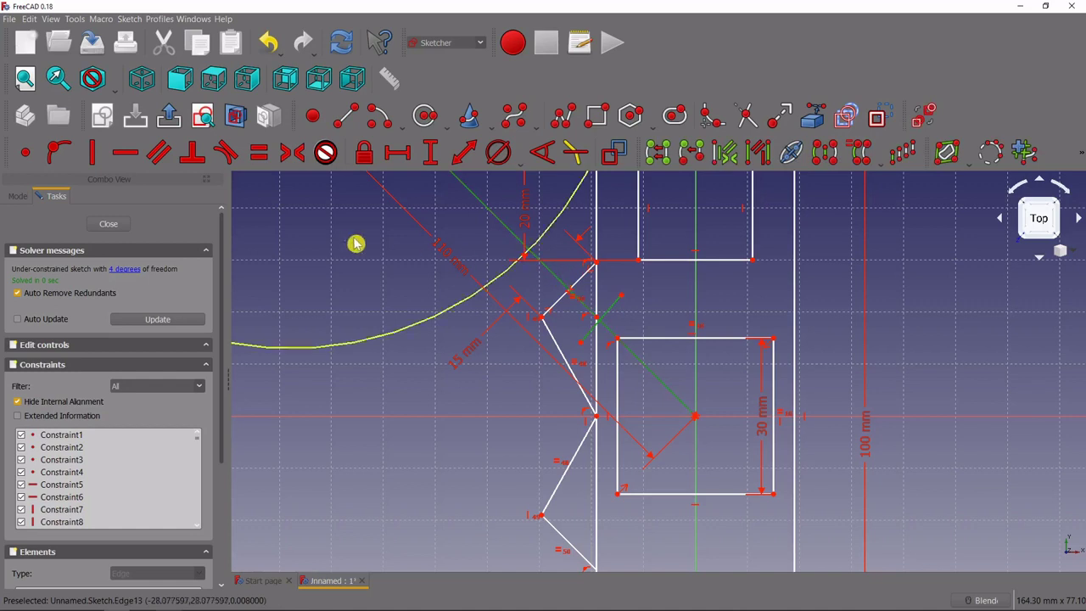
left_click(194, 153)
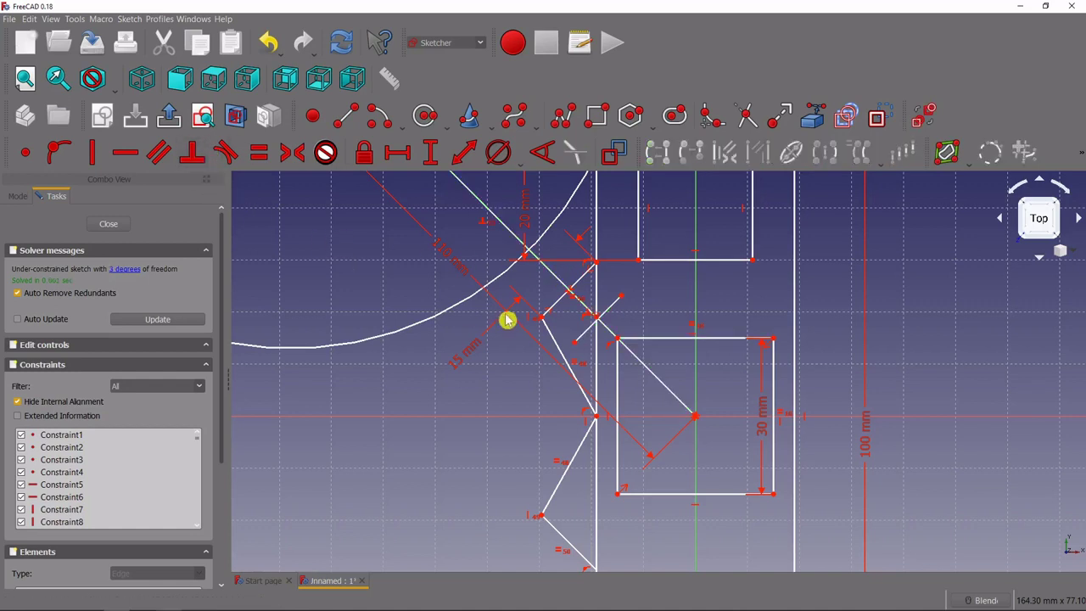
Make the short cross line's endpoints symmetric about the arm line and pull the line to test its movement.
left_click(575, 343)
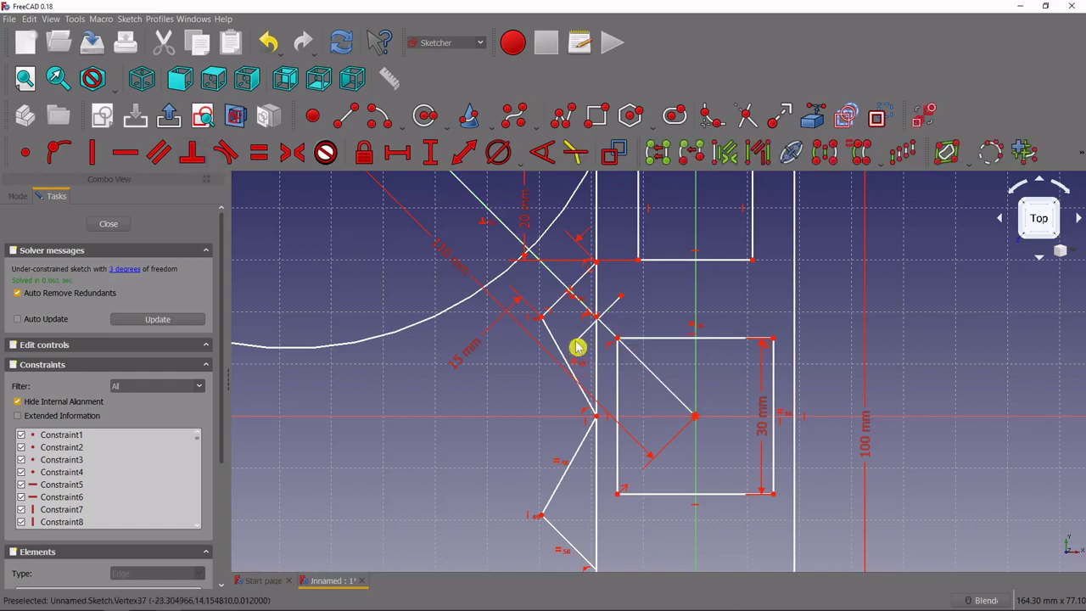
left_click(621, 297)
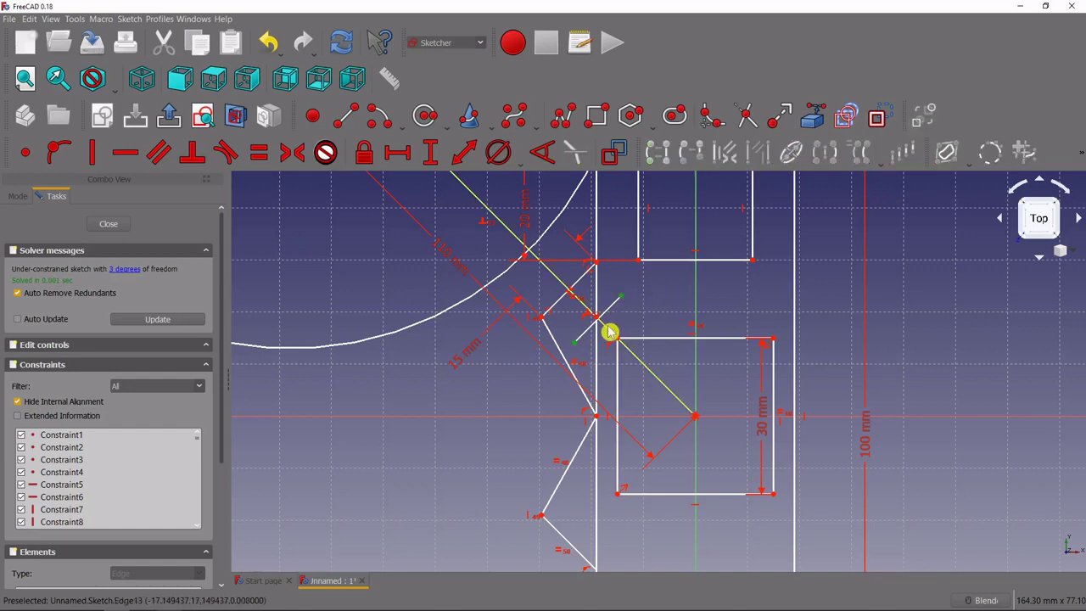
left_click(610, 330)
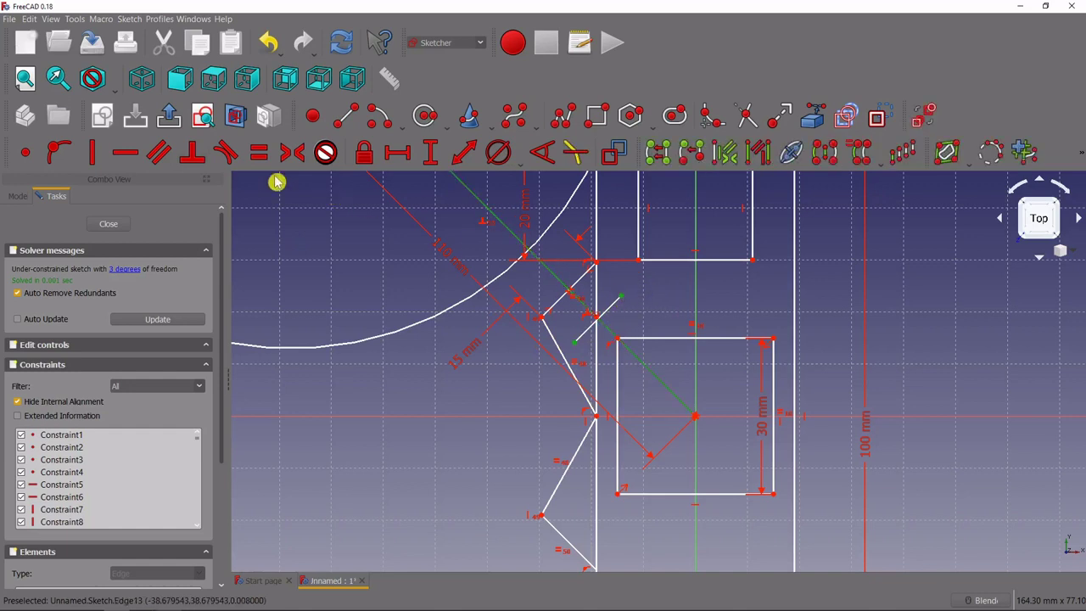
left_click(292, 155)
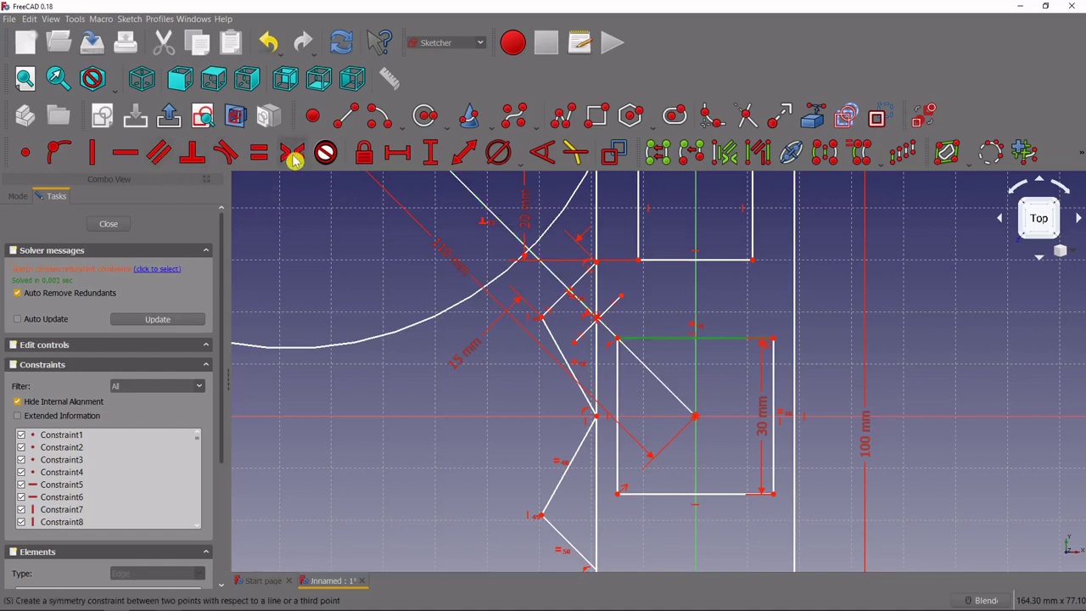
left_click(624, 338)
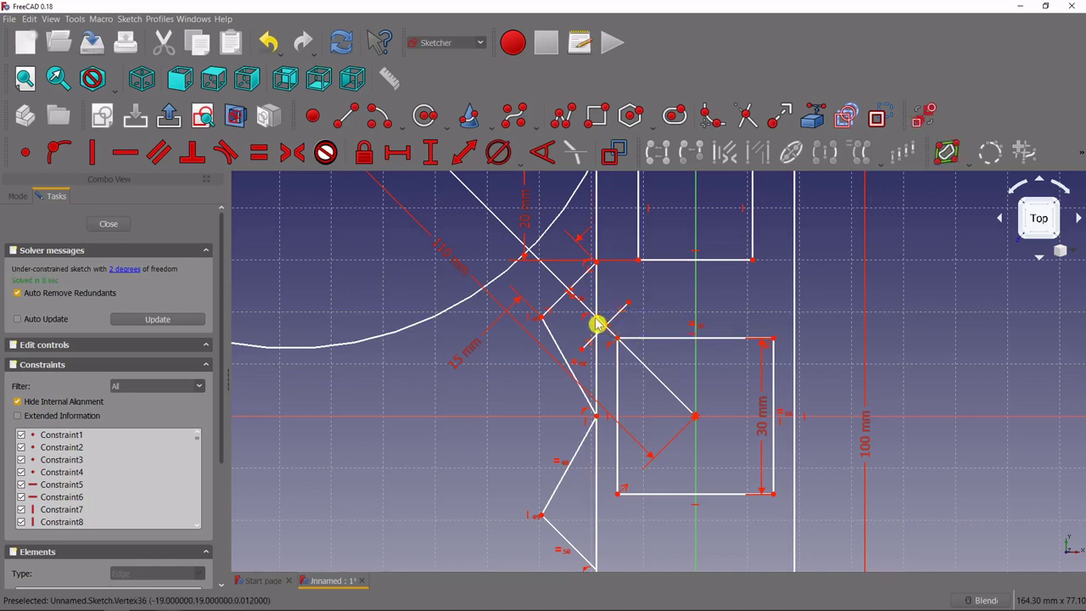
Constrain the point at the arm line's crossing with the left edge onto the short cross line.
left_click(611, 318)
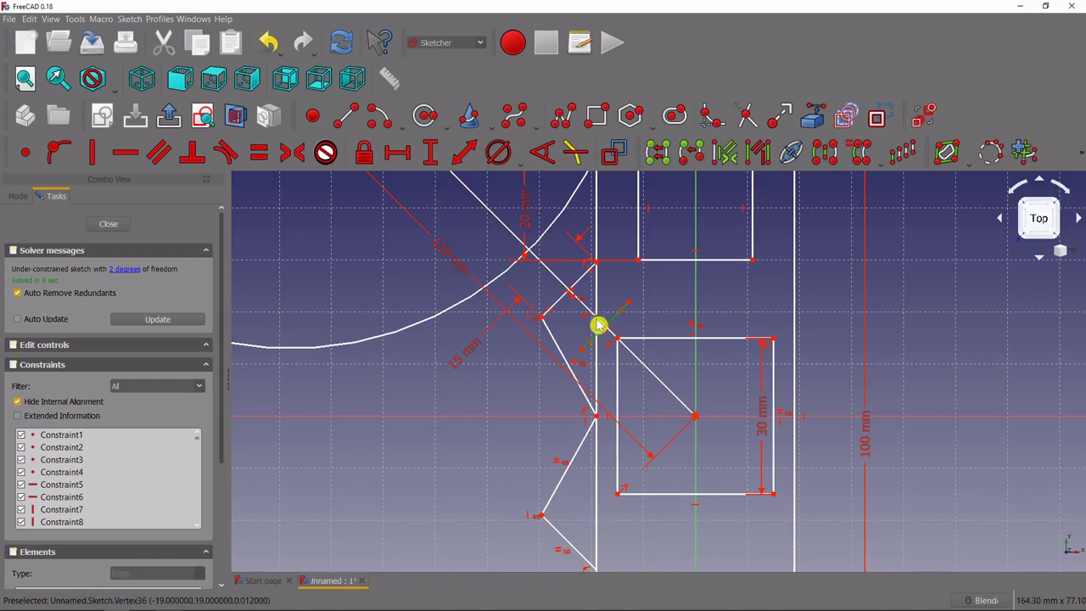
left_click(596, 318)
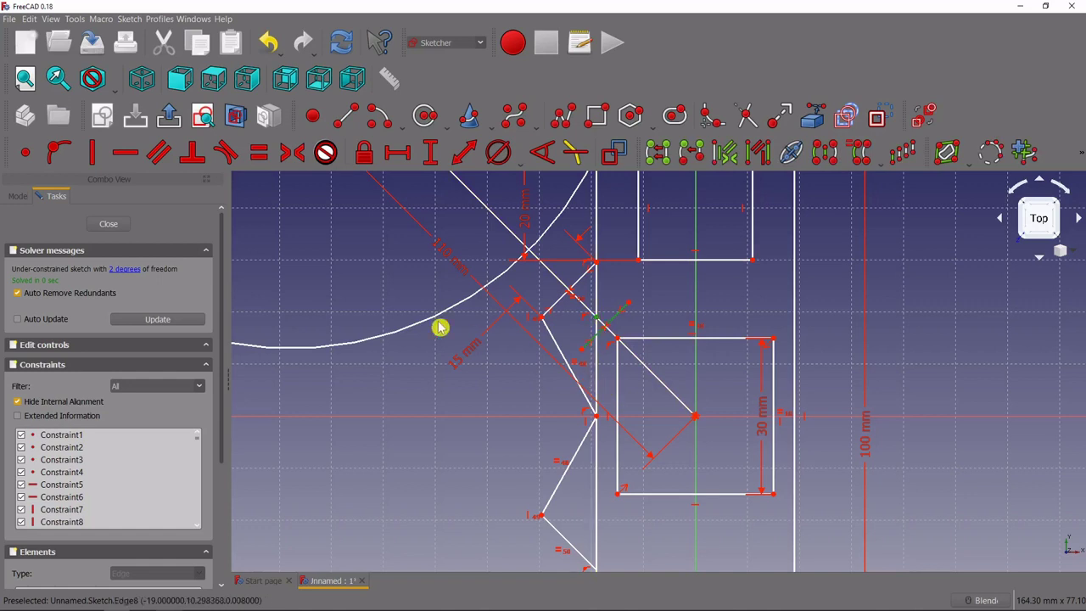
left_click(59, 153)
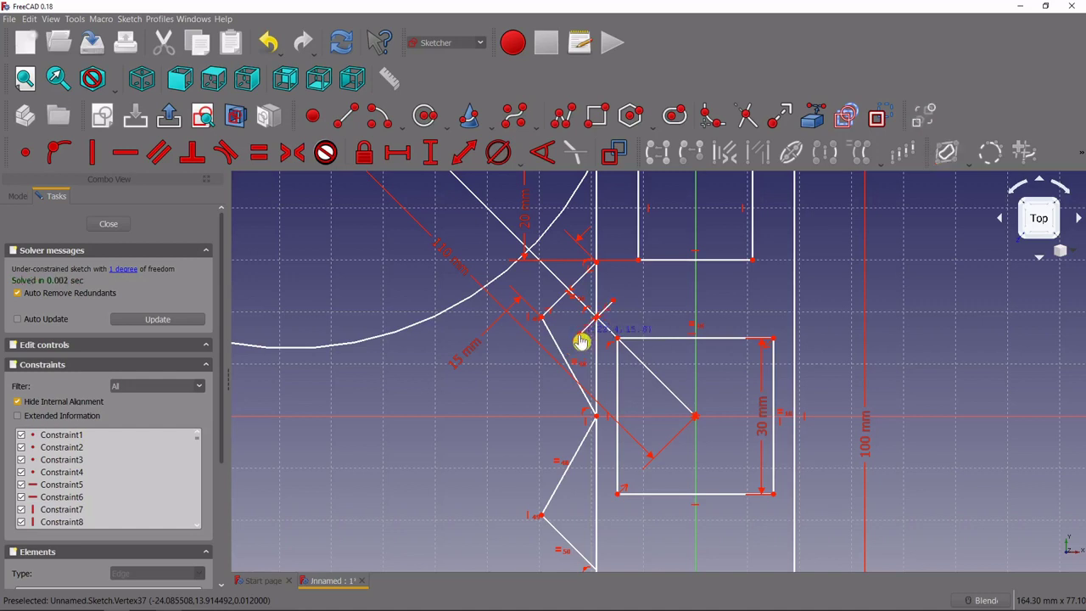
left_click(581, 341)
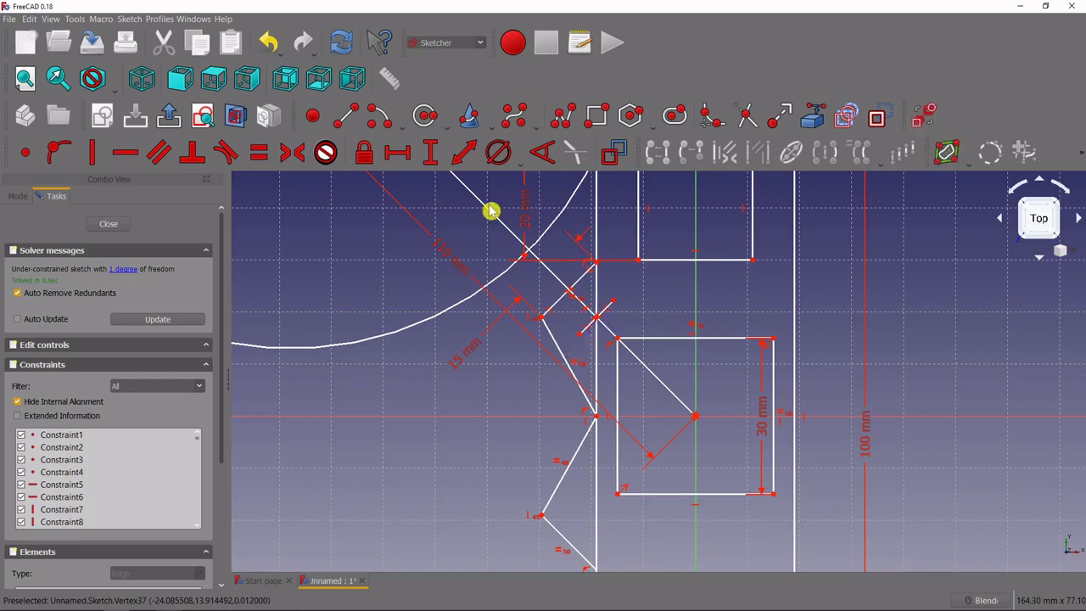
Dimension the short cross line's length as 6 mm and move the label away from the polyline into clear space.
left_click(465, 155)
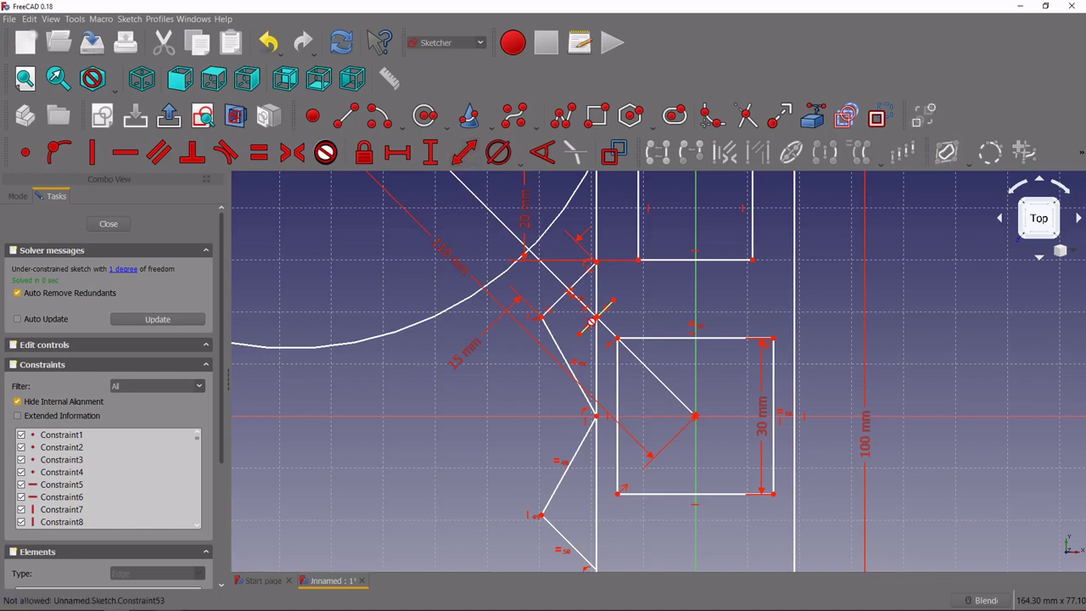
left_click(586, 336)
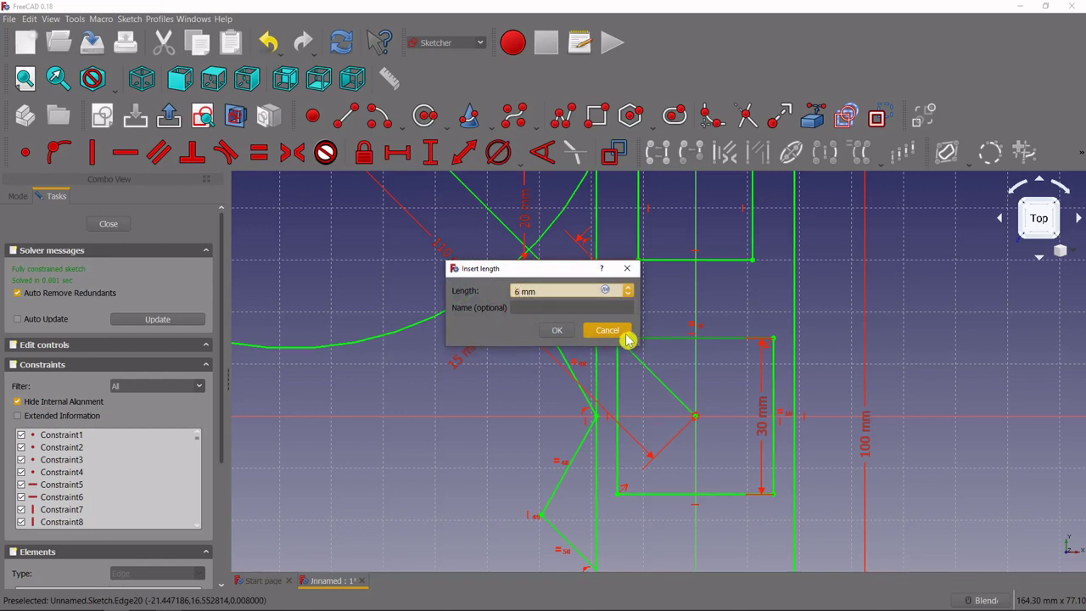
left_click(560, 332)
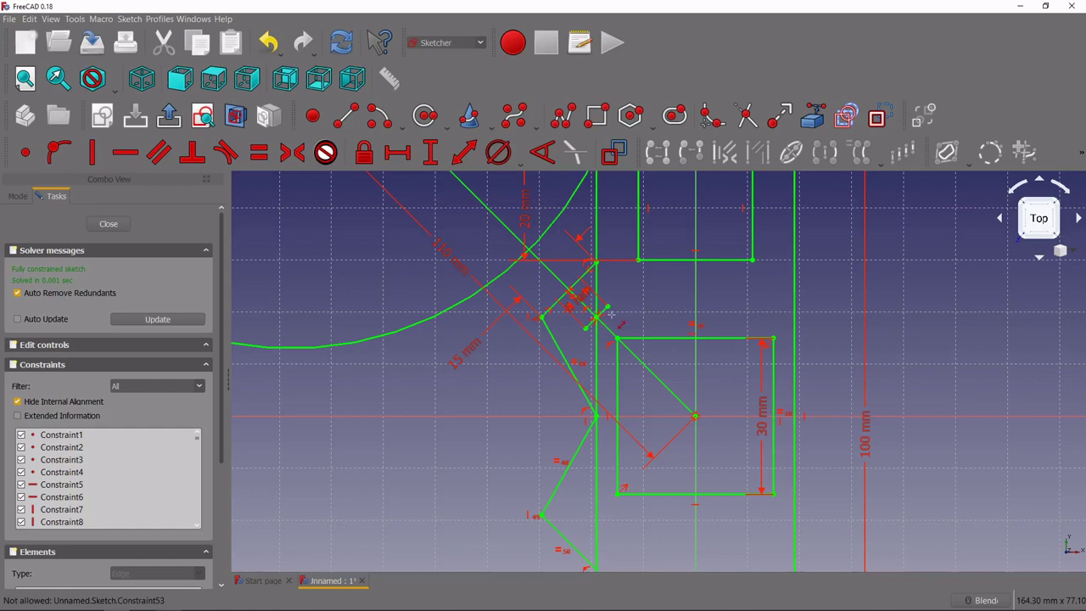
scroll(646, 301, "down", 3)
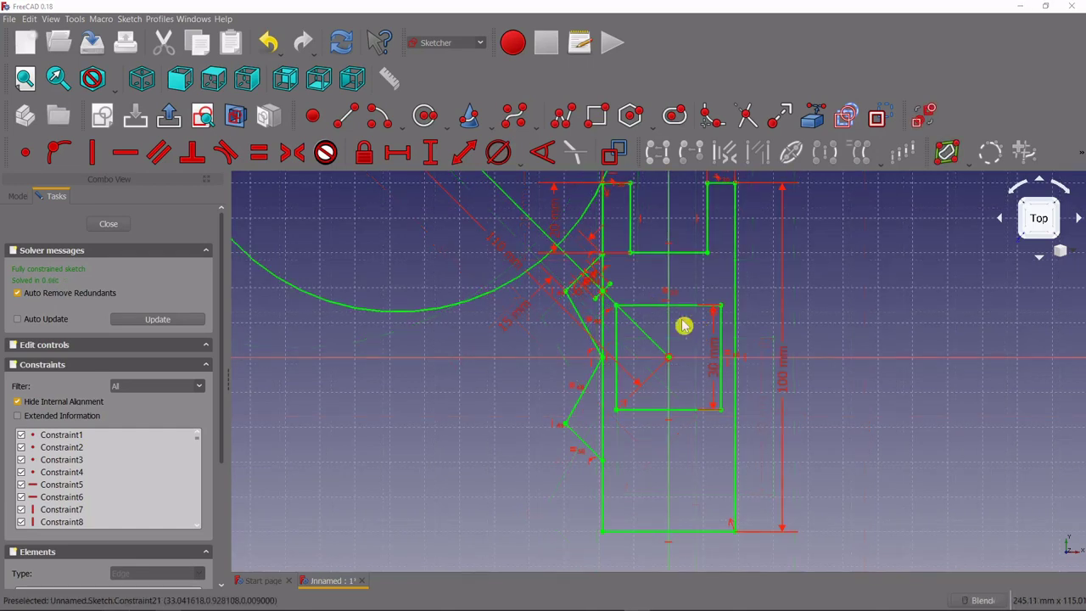
left_click(589, 298)
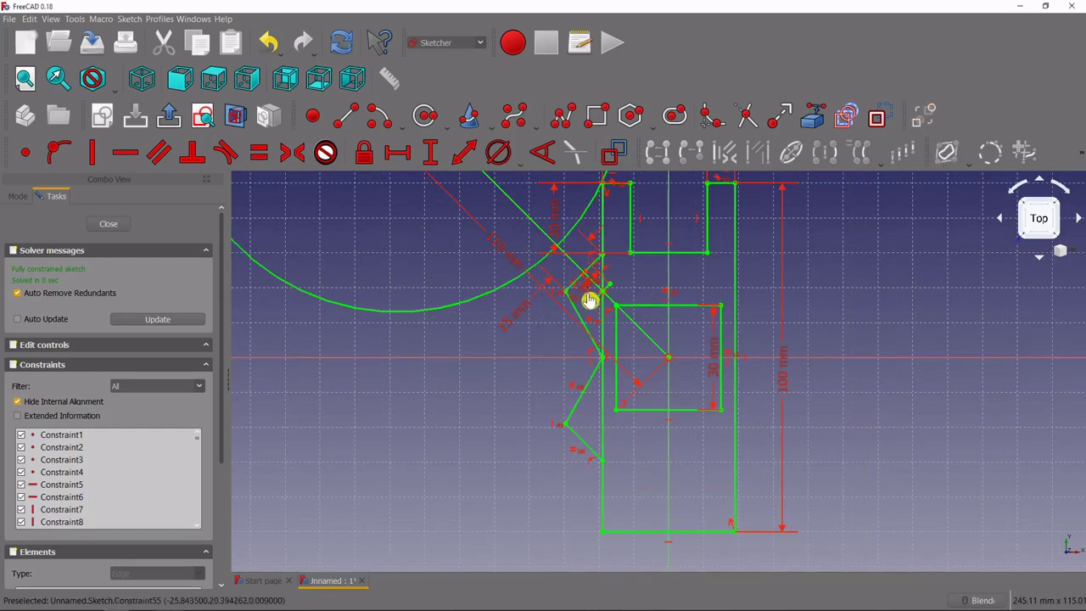
left_click(646, 289)
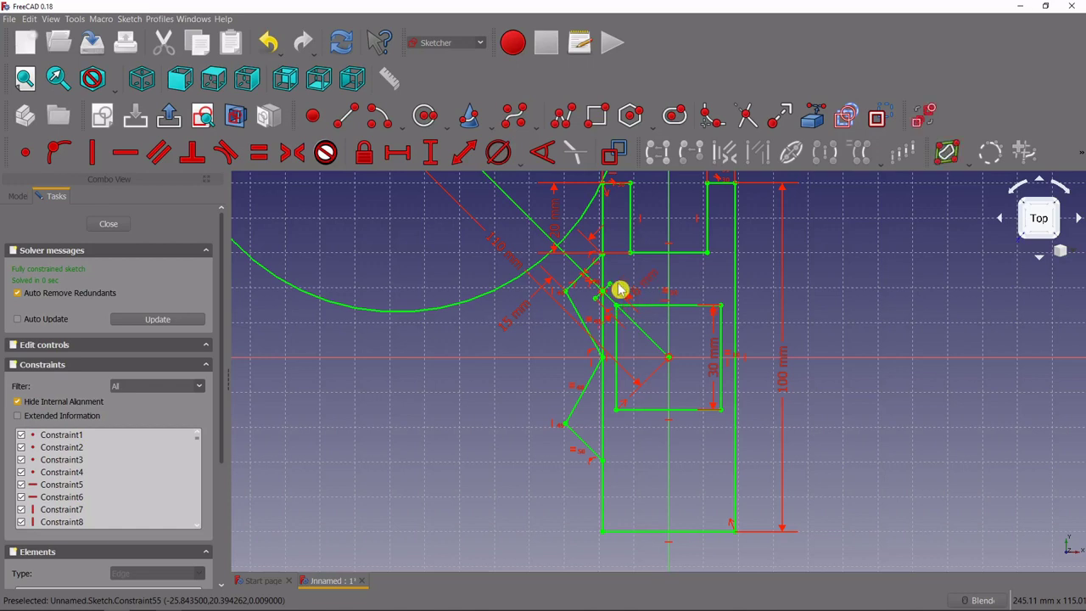
Reposition the 15 mm dimension label in the sketch and hide all constraints by switching the virtual space.
left_click(527, 320)
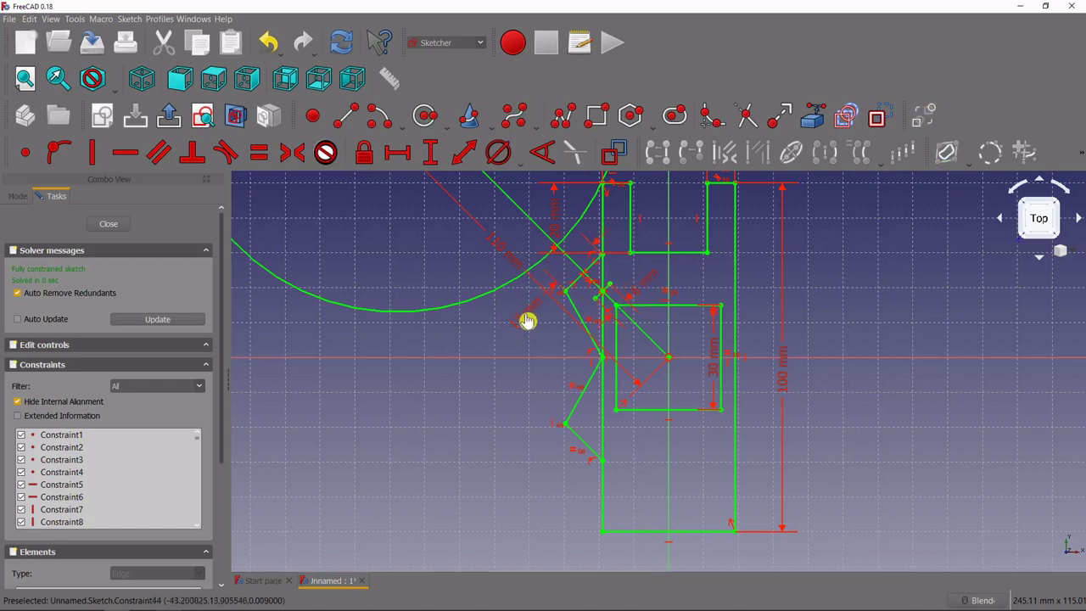
left_click(703, 354)
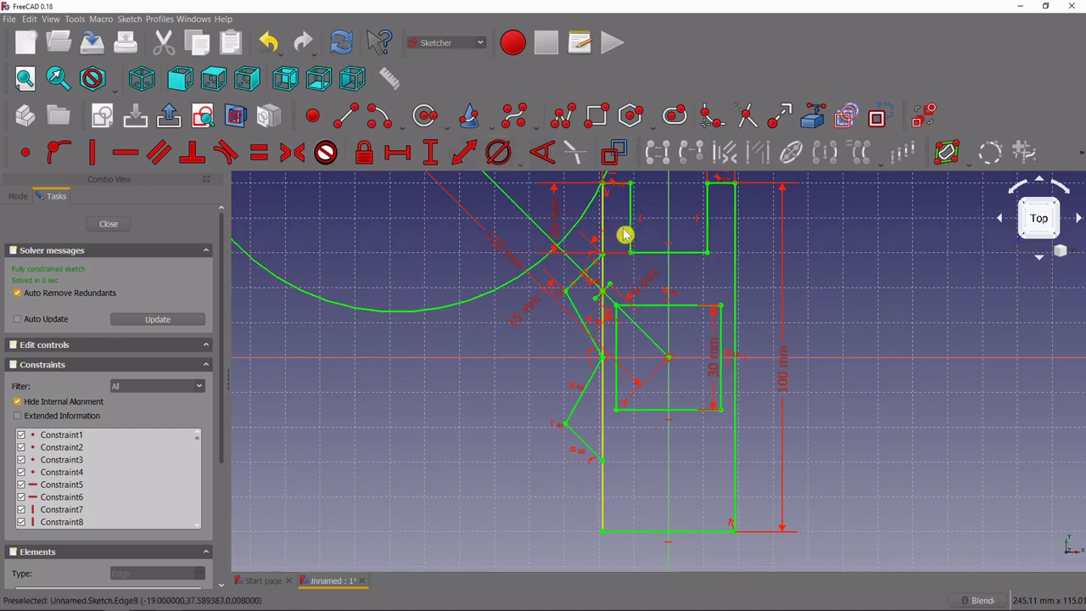
left_click(922, 116)
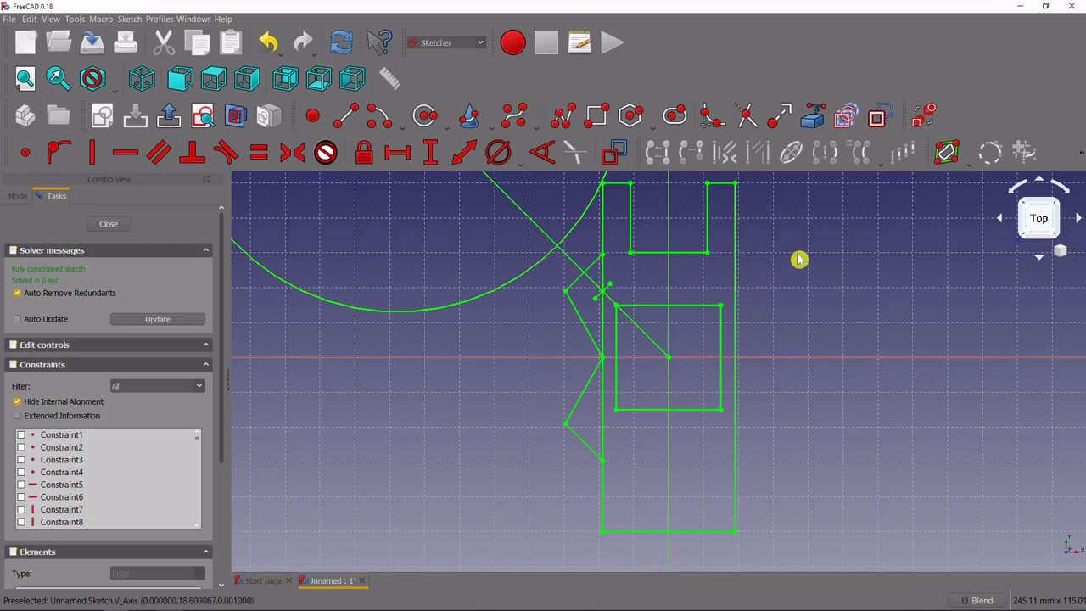
left_click(923, 118)
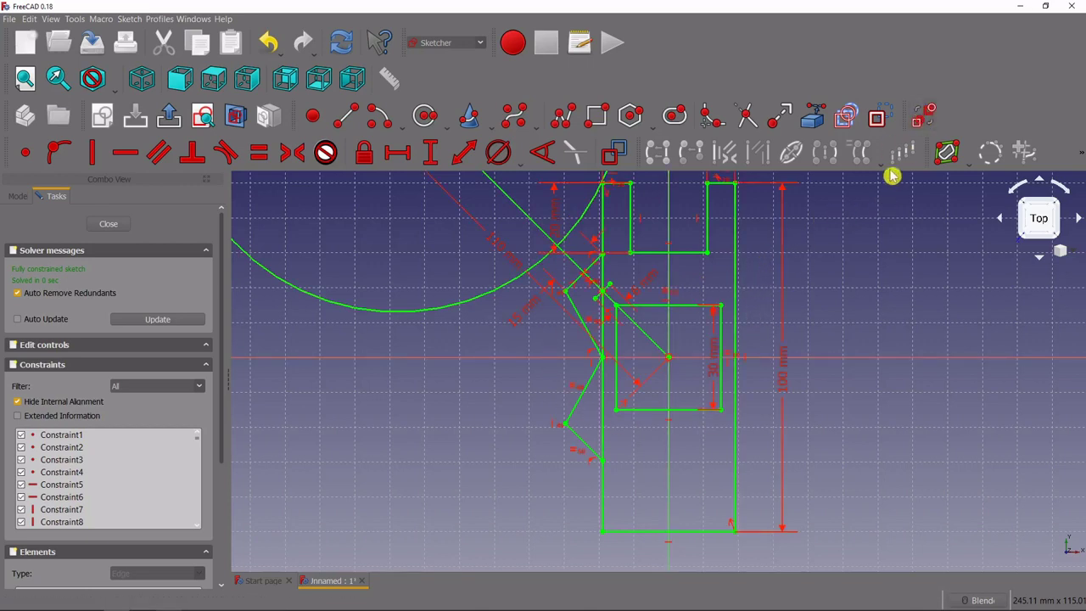
left_click(923, 119)
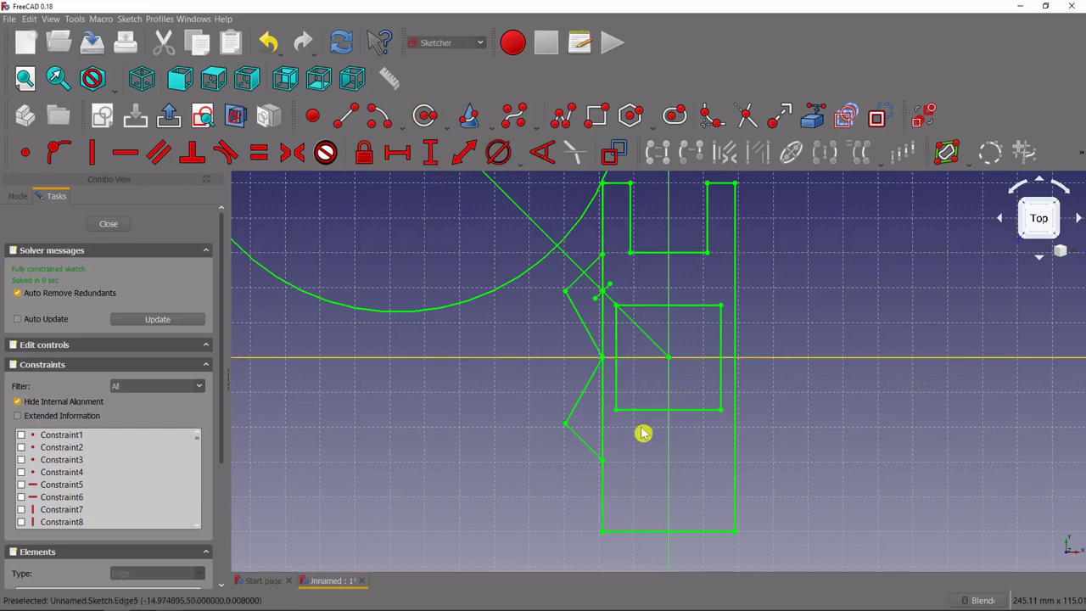
Draw two small circles one above the other beside the outline's upper left edge and make them equal in radius.
left_click(425, 118)
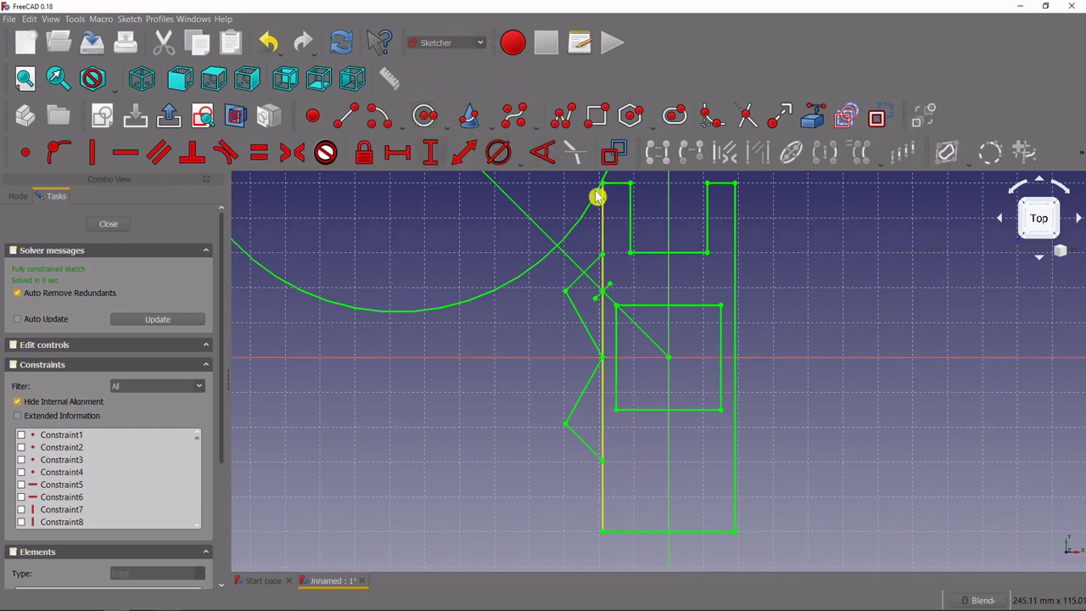
left_click(624, 212)
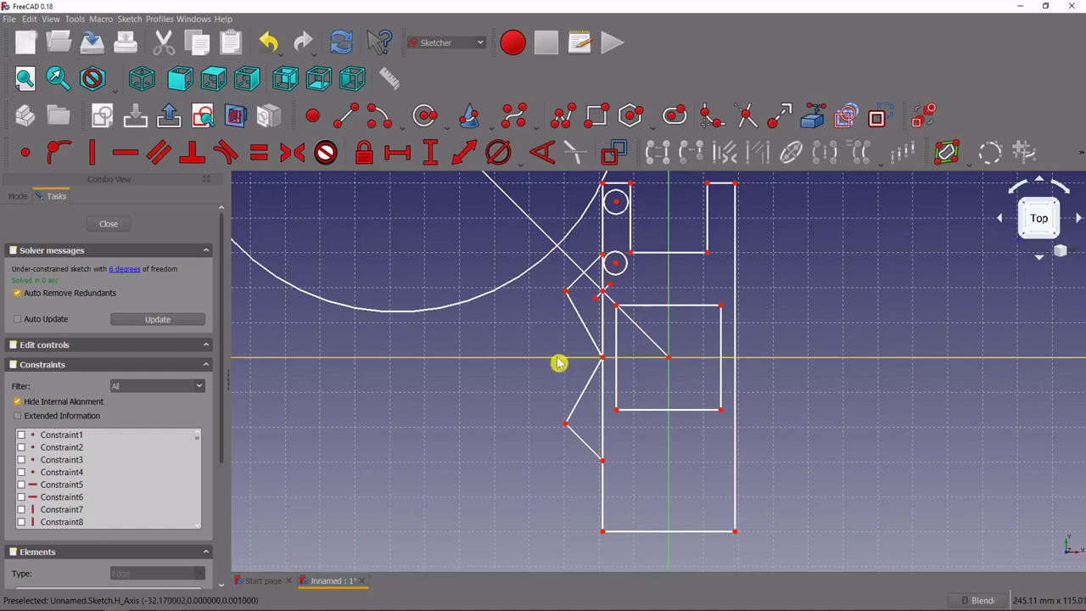
left_click(618, 216)
left_click(617, 261)
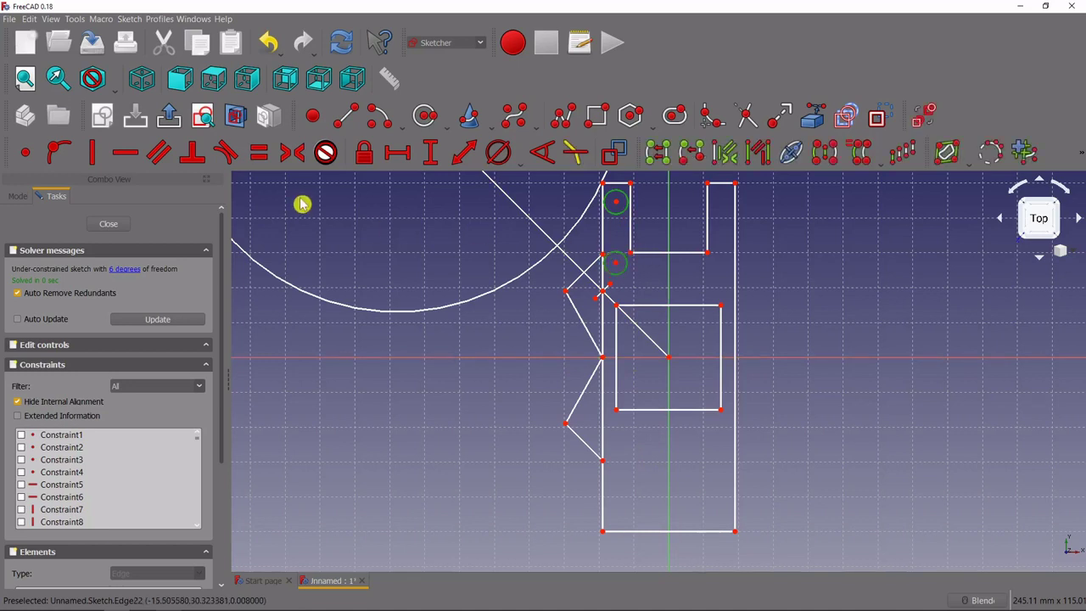
left_click(259, 155)
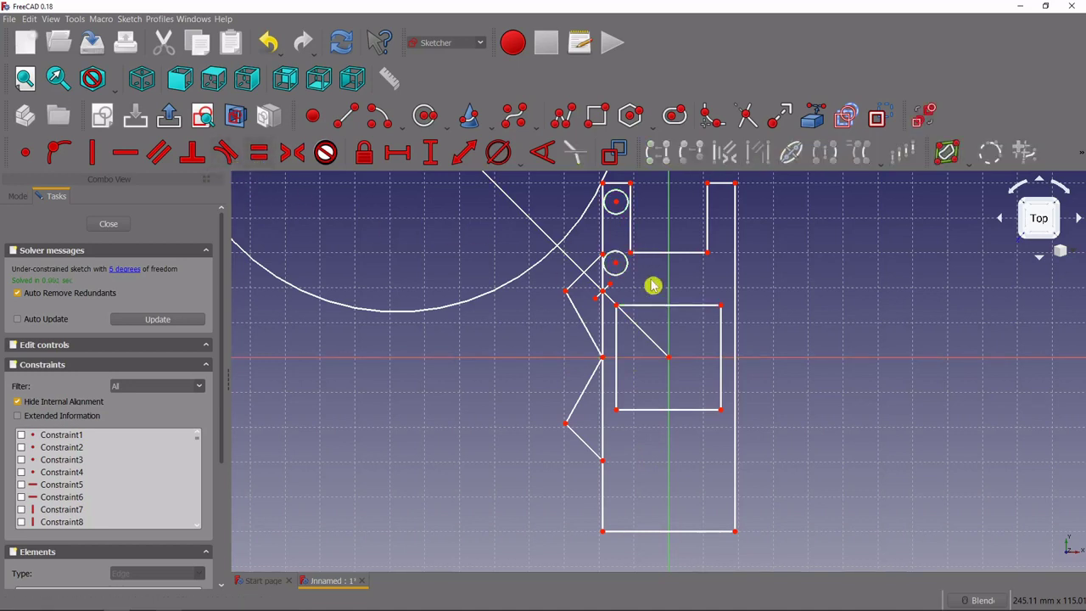
Make the upper small circle tangent to the notch's left wall, the outline's top edge and its left edge.
left_click(620, 219)
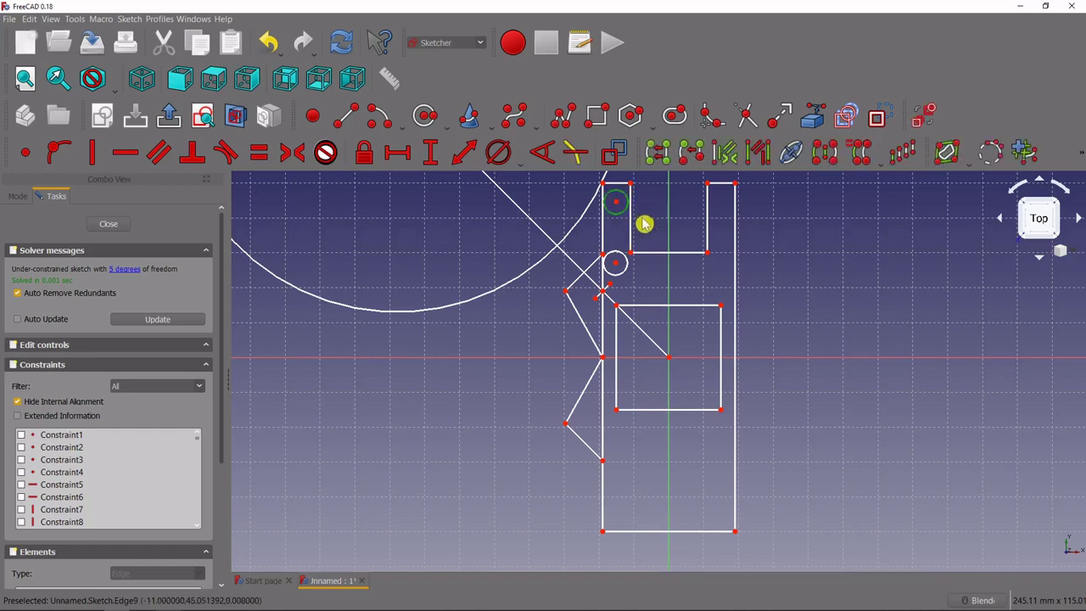
left_click(631, 227)
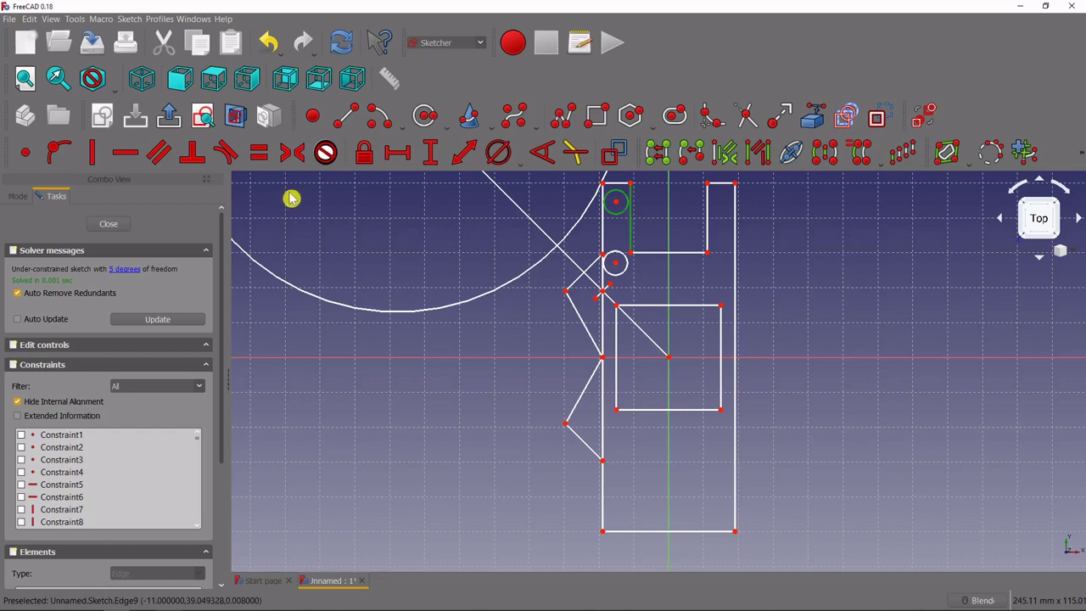
left_click(224, 153)
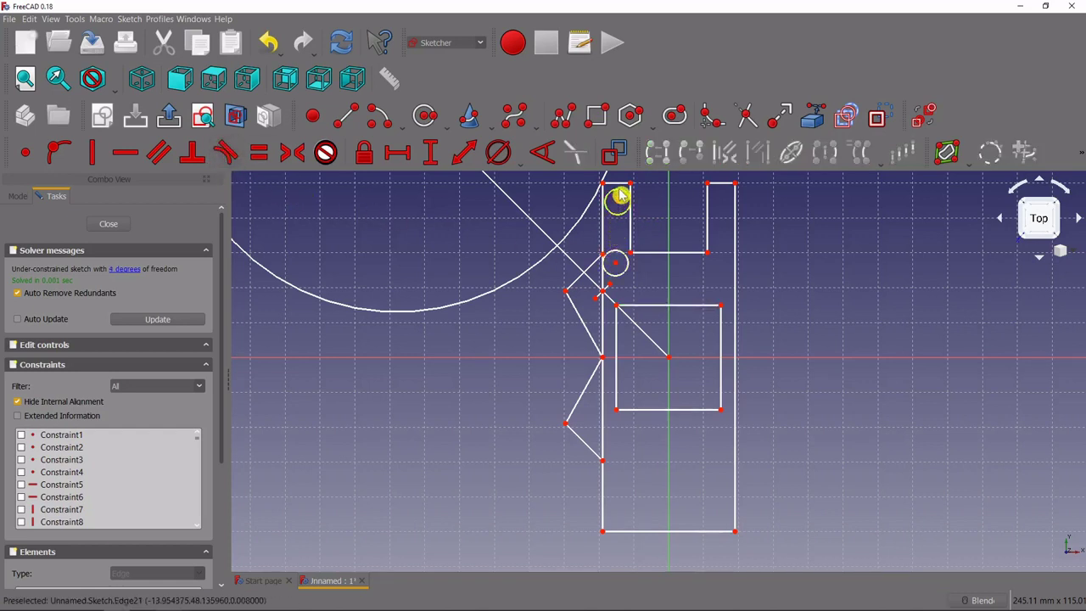
left_click(617, 200)
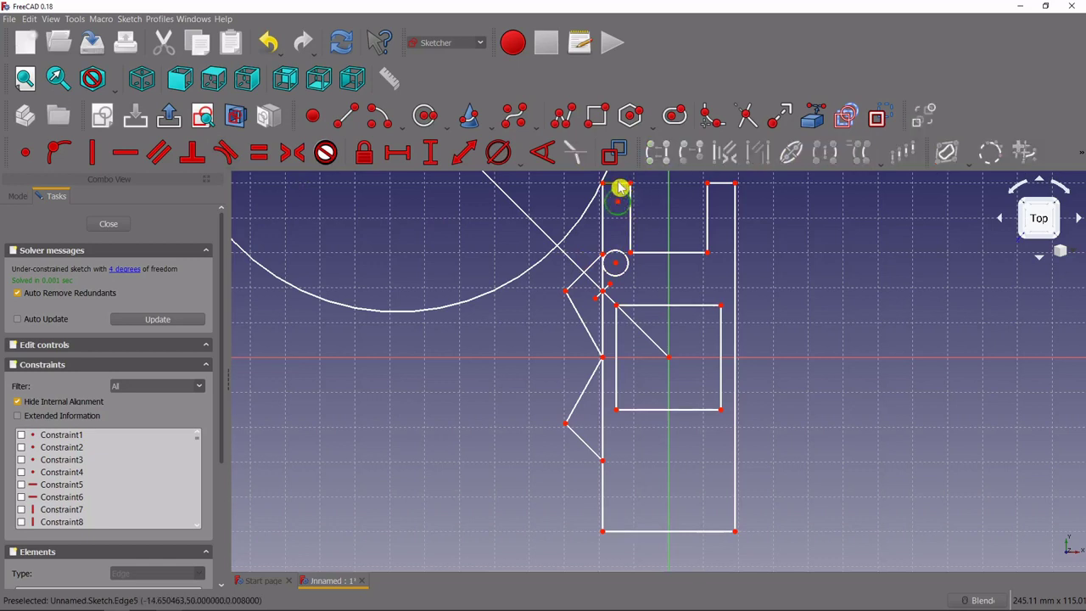
left_click(225, 160)
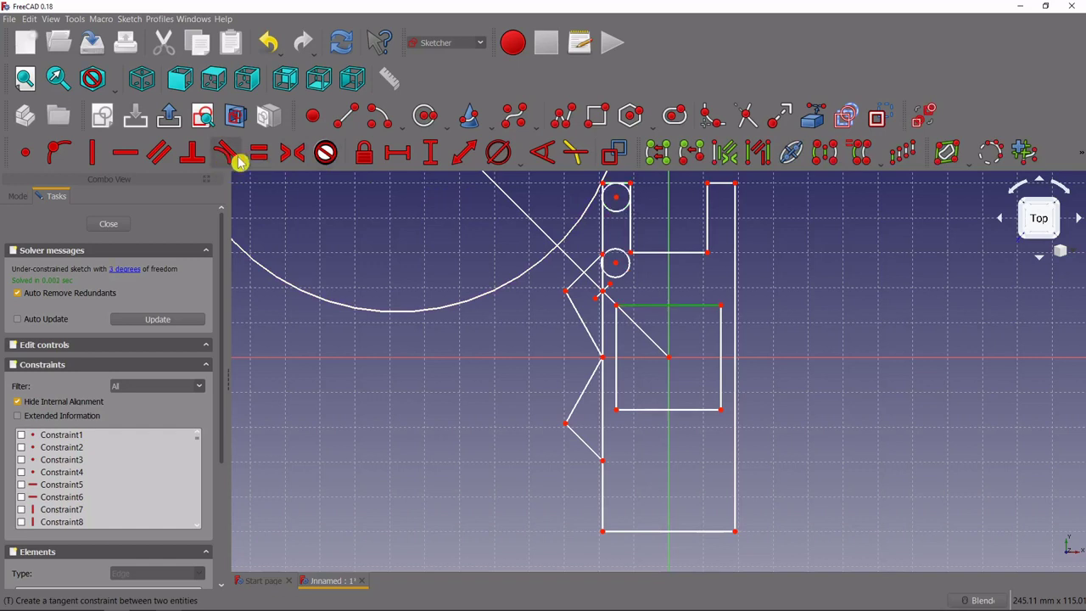
left_click(617, 212)
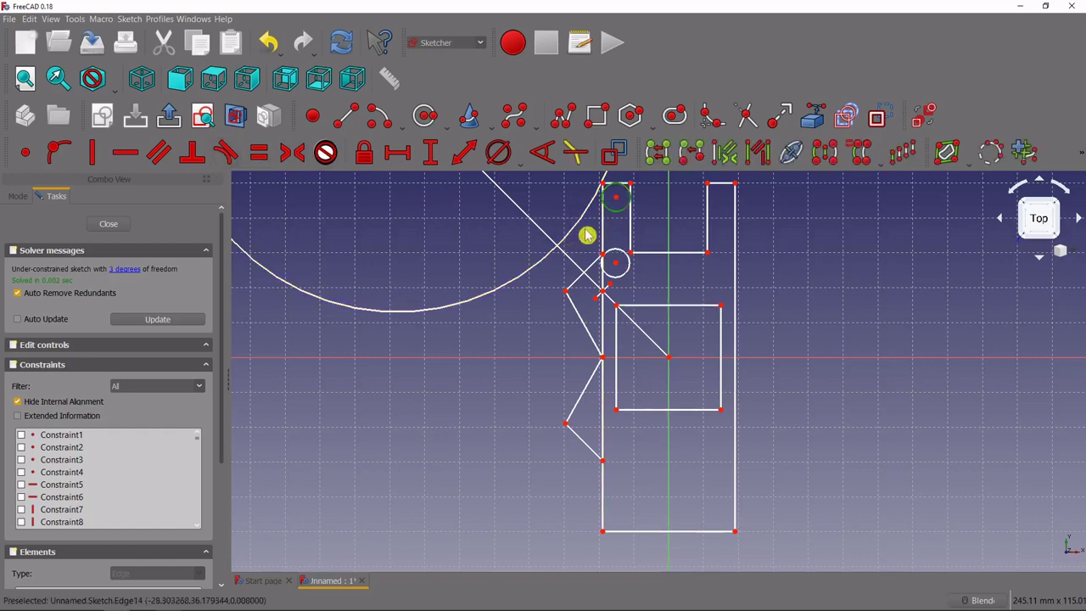
left_click(603, 231)
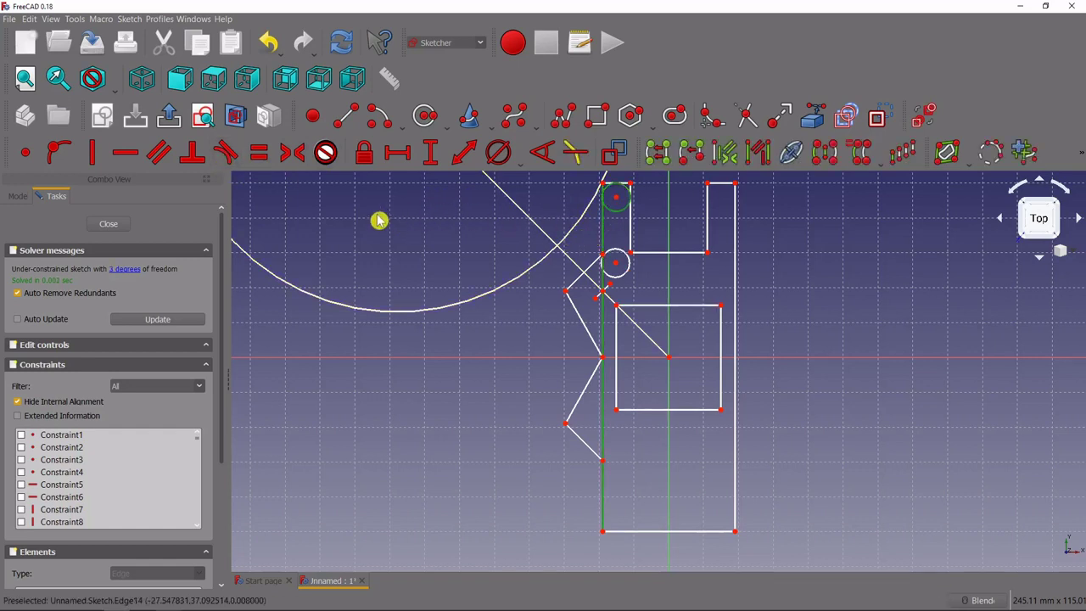
left_click(225, 155)
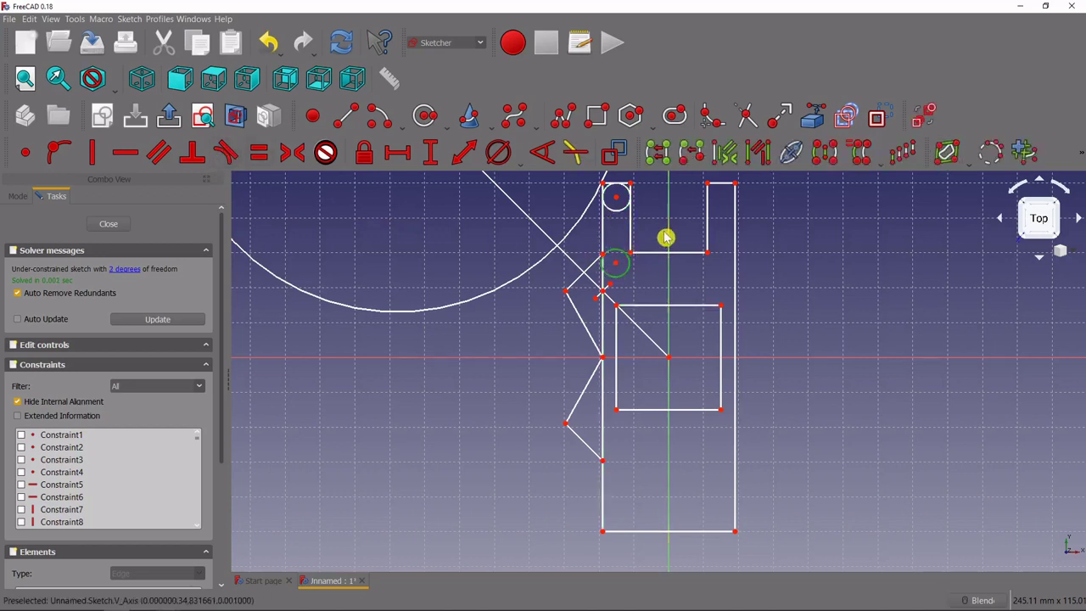
Make the lower small circle tangent to the outline's left edge and pull it to test its remaining movement.
mouse_move(616, 268)
left_mouse_down()
mouse_move(620, 231)
mouse_move(631, 272)
mouse_move(637, 256)
mouse_move(632, 280)
left_mouse_up()
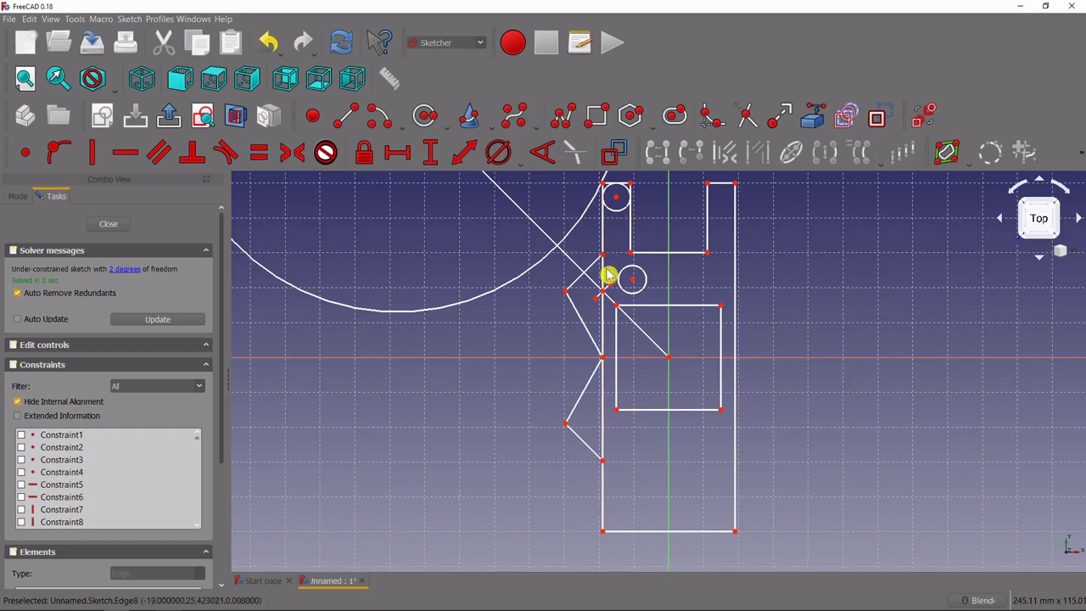
left_click_drag(635, 284, 627, 279)
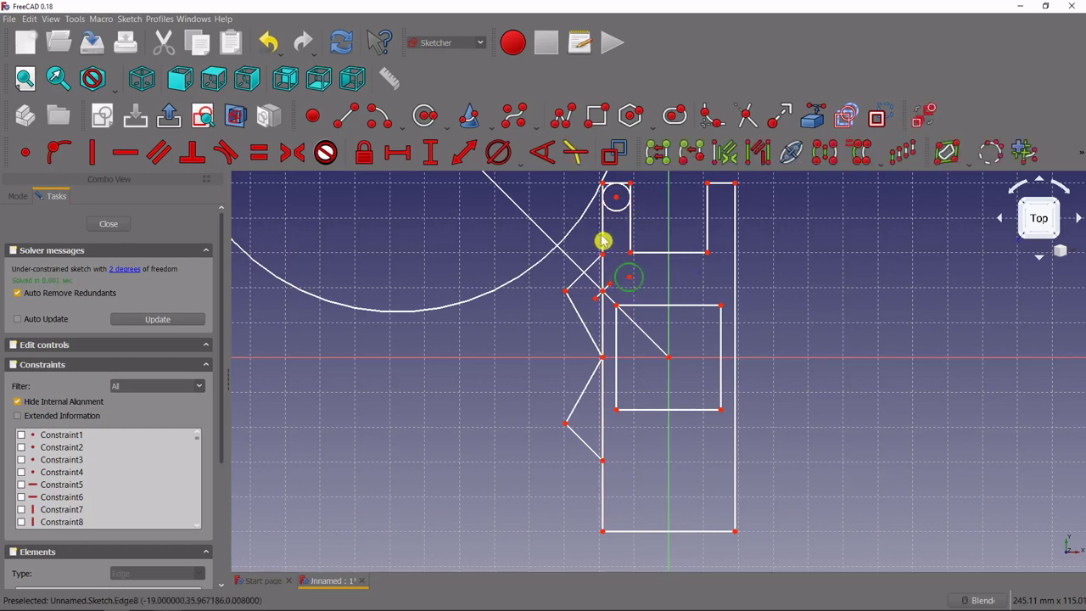
left_click(602, 243)
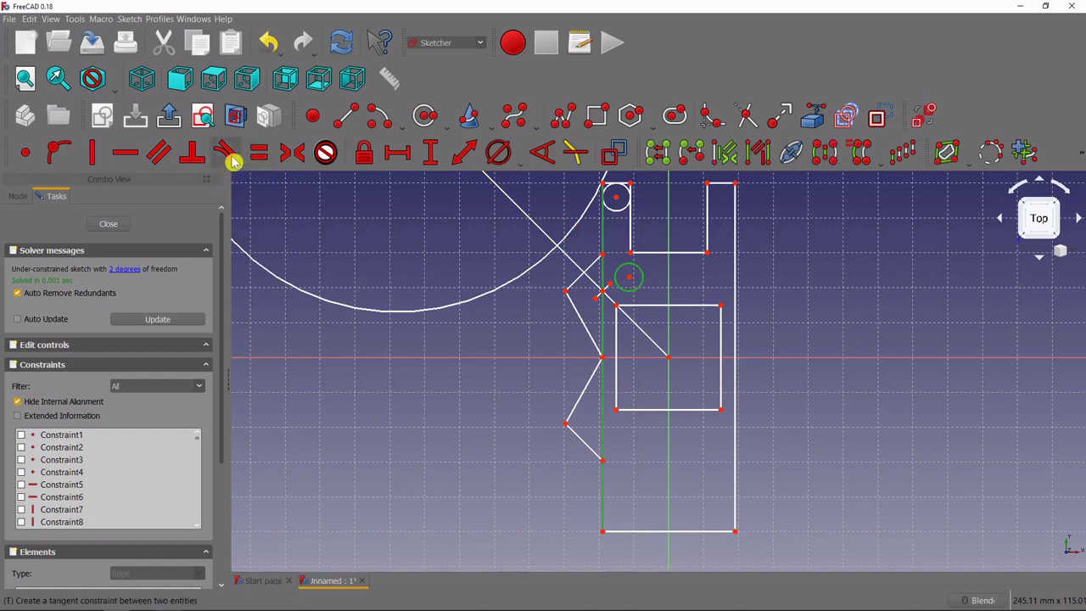
left_click(229, 155)
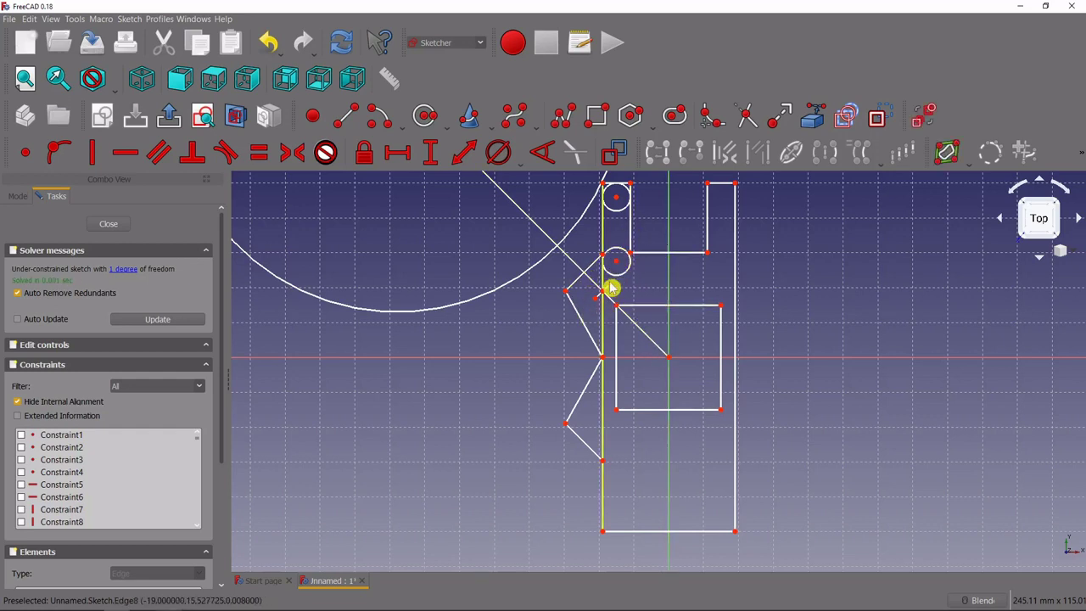
left_click_drag(617, 262, 617, 260)
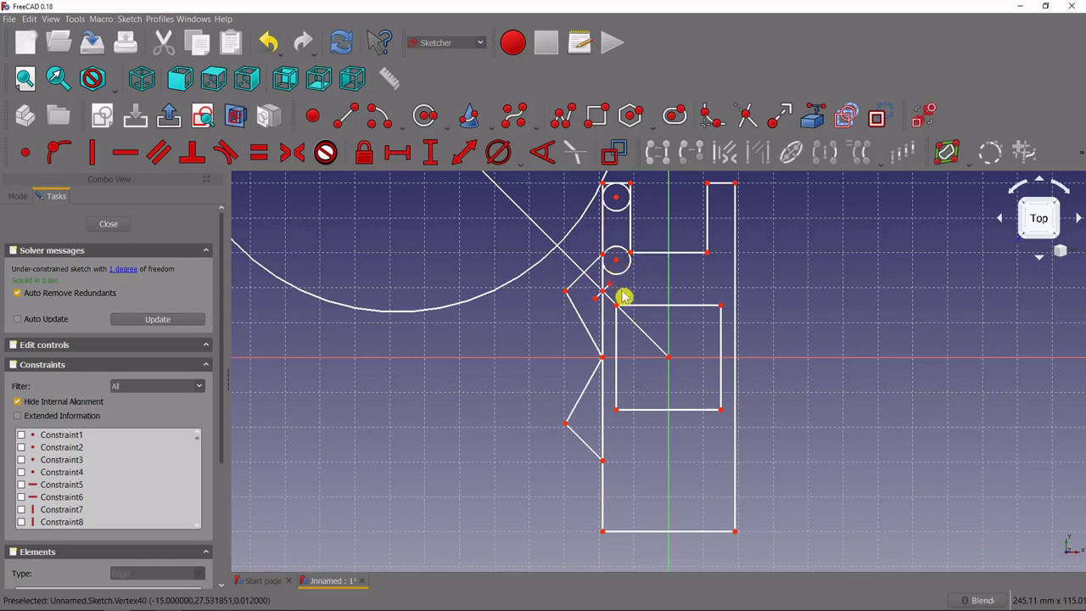
Dimension the vertical distance between the two small circles' centres as 18 mm.
left_click(616, 199)
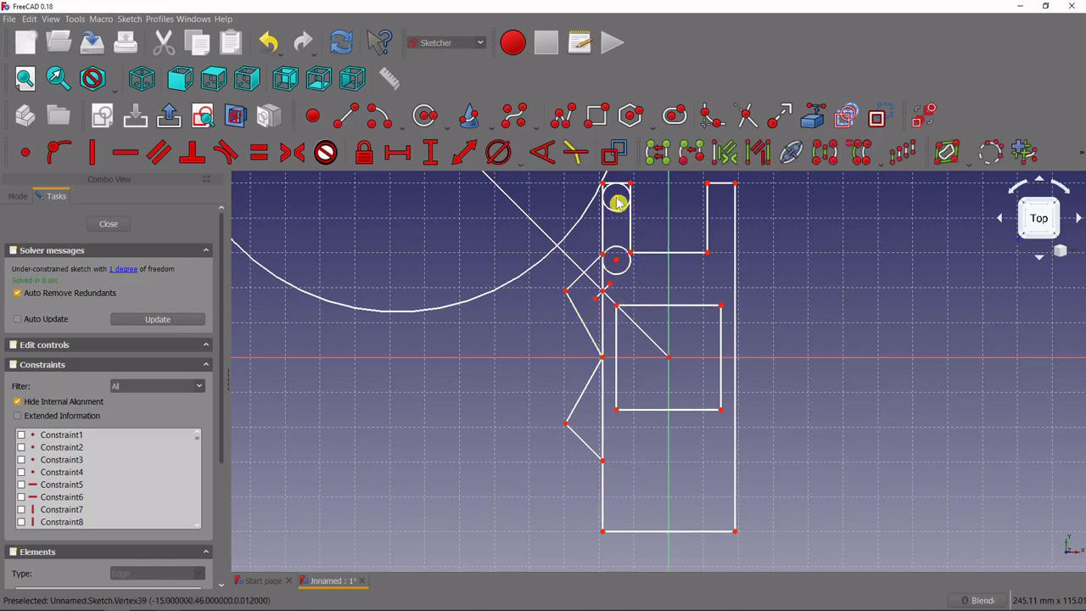
left_click(620, 264)
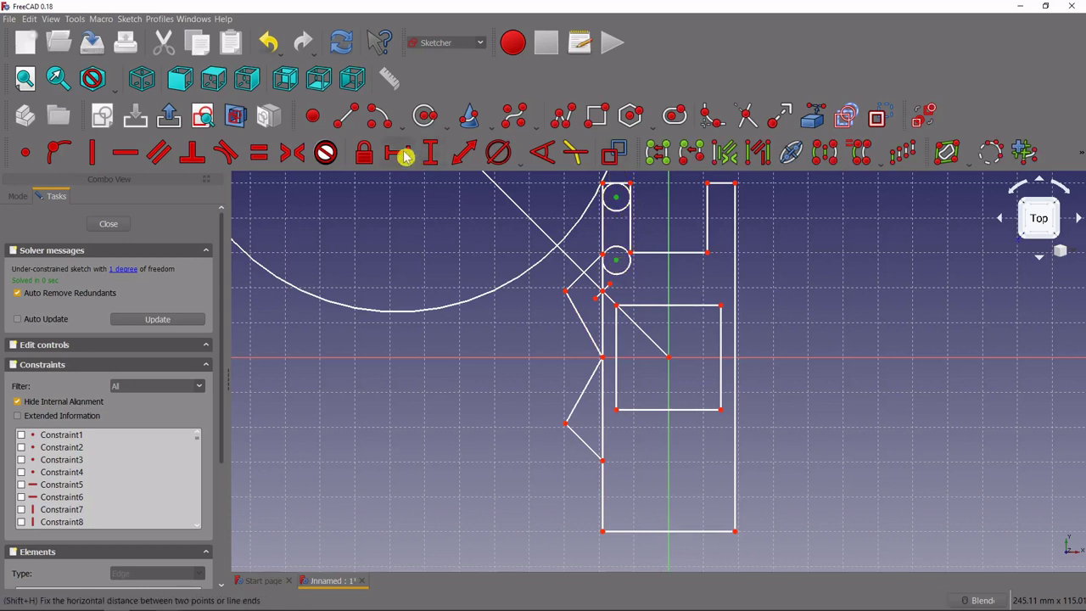
left_click(433, 155)
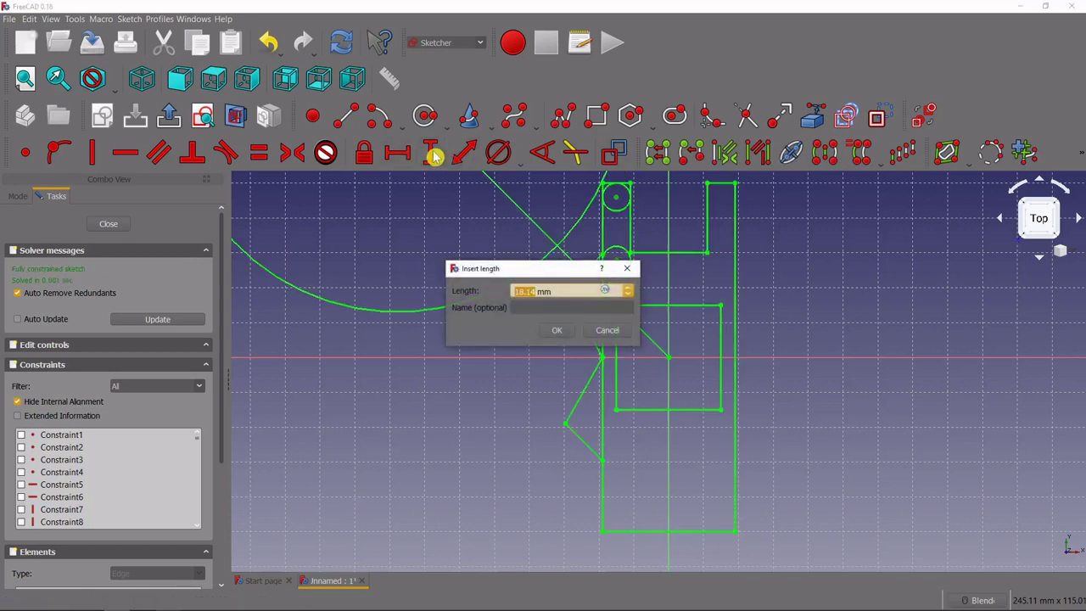
type("1")
key("Return")
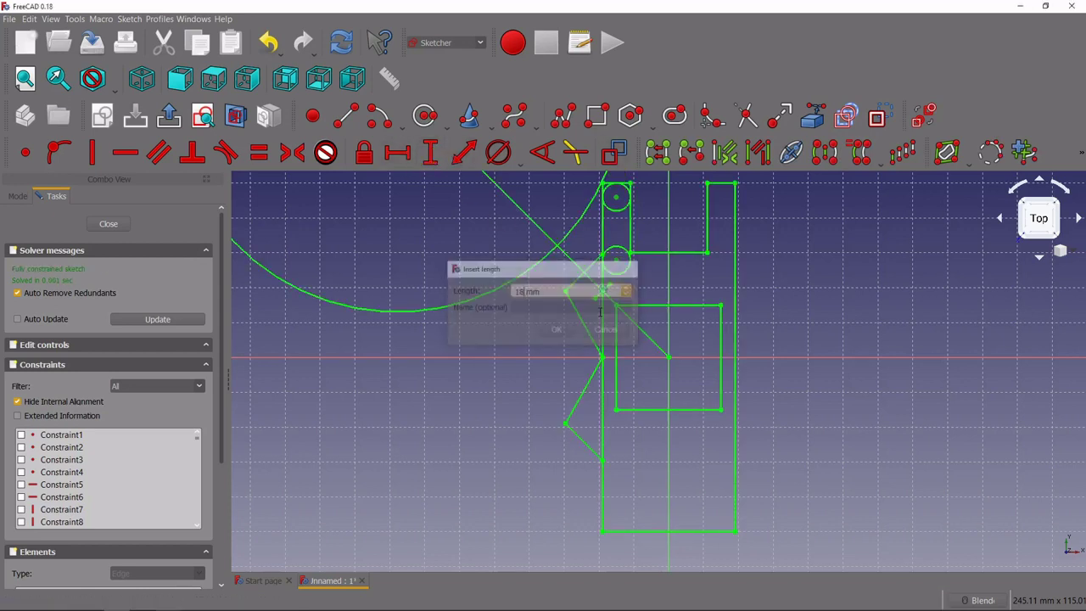
right_click(782, 253)
left_click(766, 222)
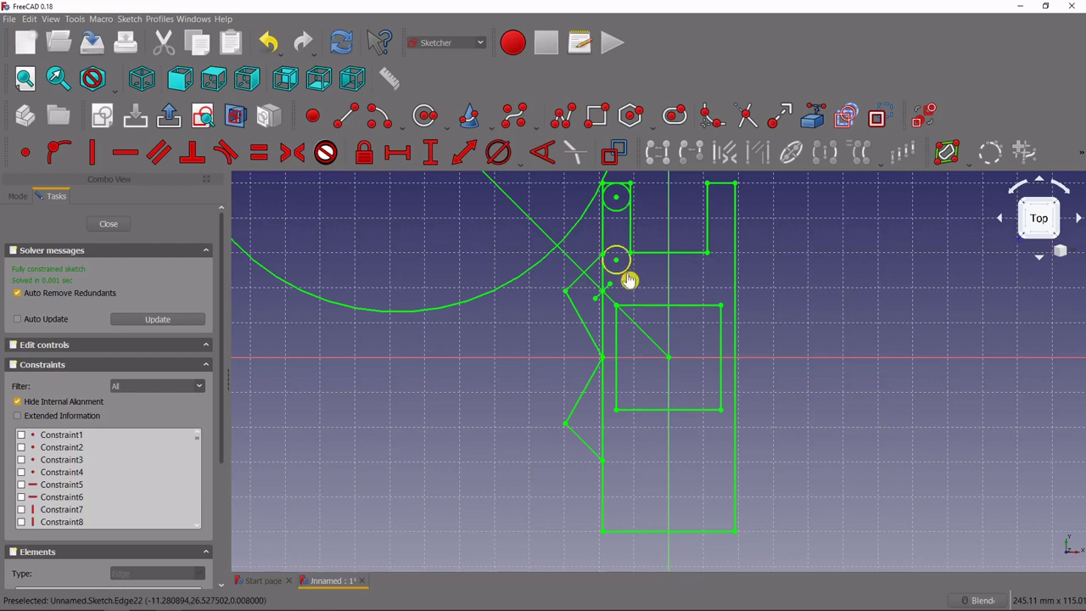
Mirror the two small circles about the horizontal axis to the outline's lower left.
left_click(621, 216)
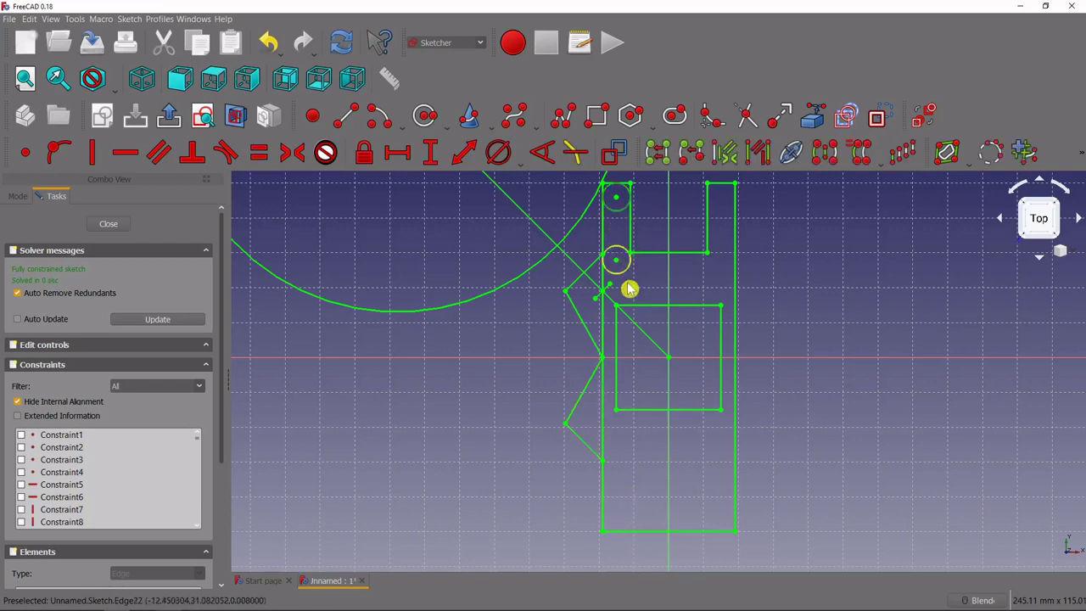
left_click(560, 359)
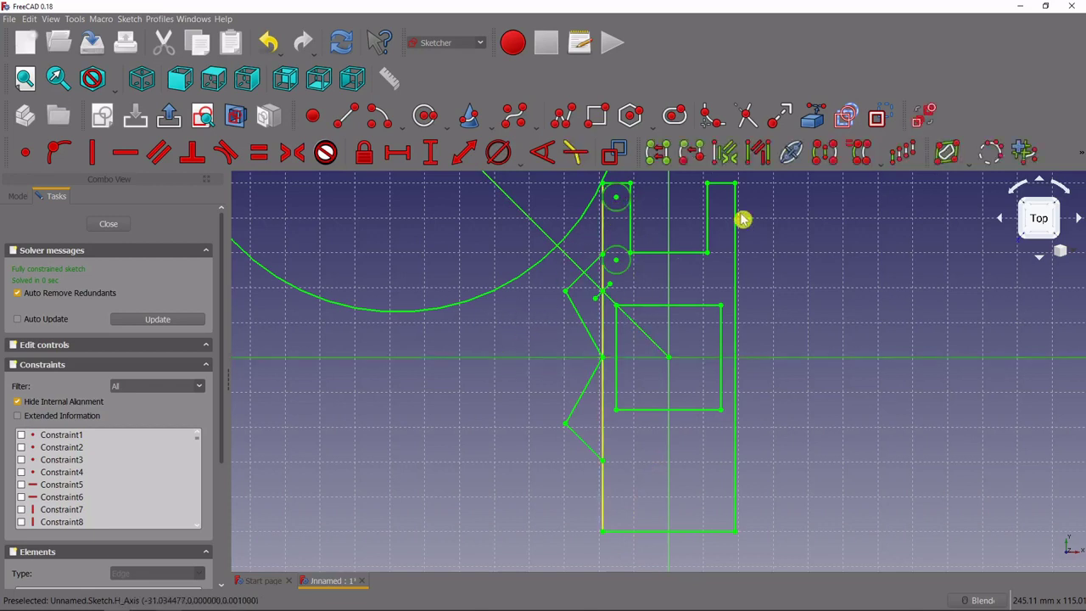
left_click(825, 155)
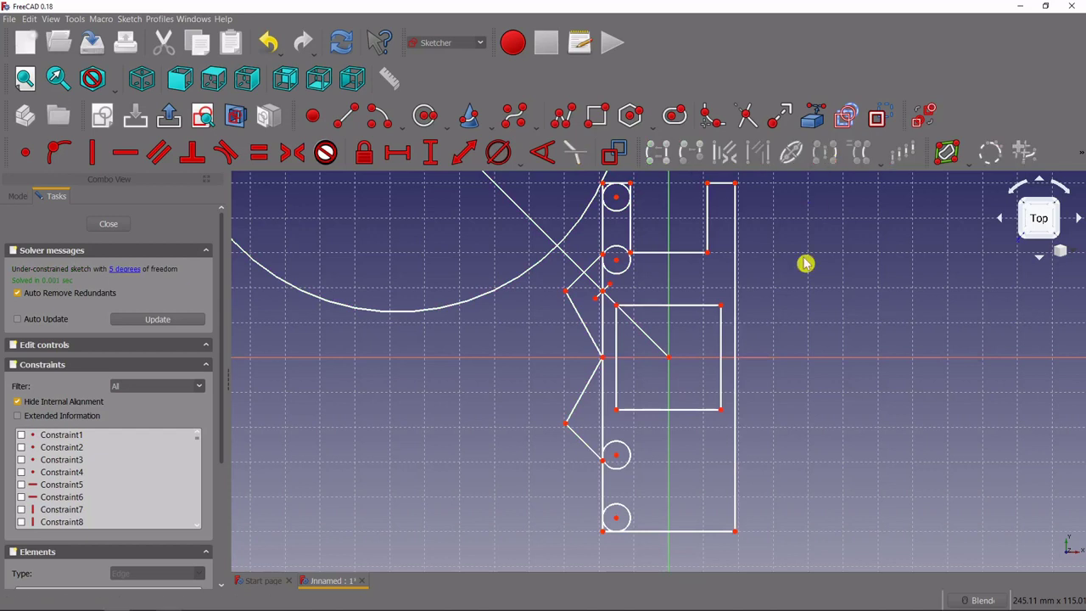
Make both mirrored circles equal in radius to the lower circle of the upper pair.
left_click(628, 466)
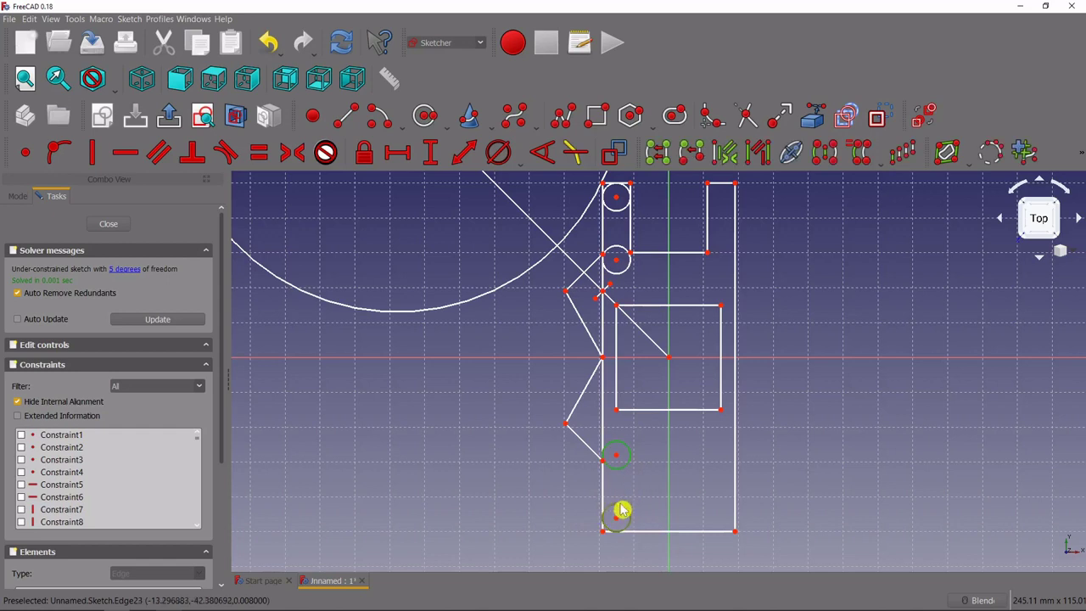
left_click(622, 509)
left_click(629, 276)
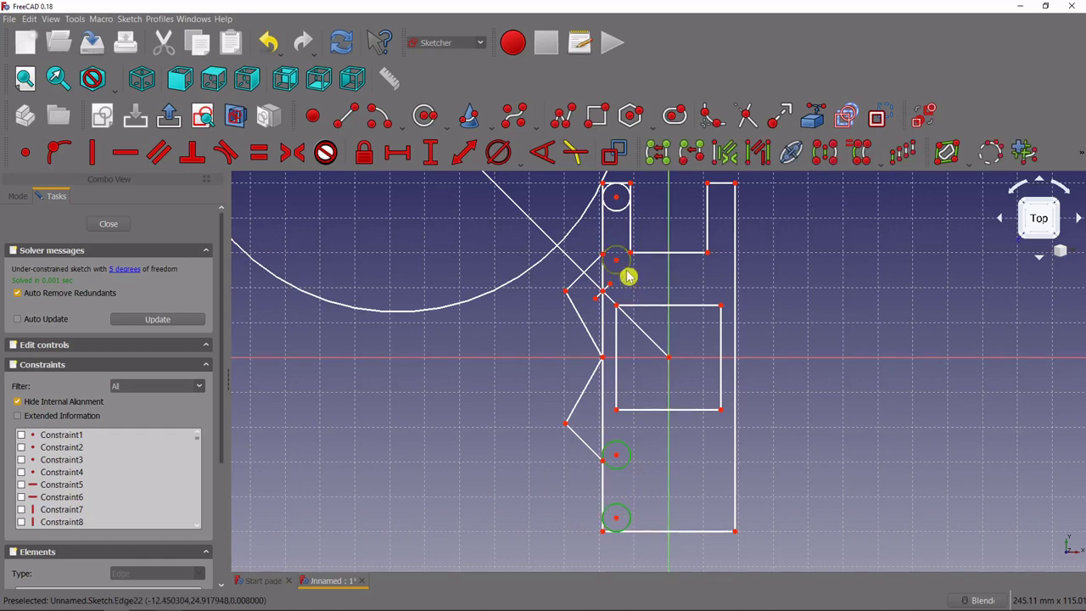
left_click(263, 153)
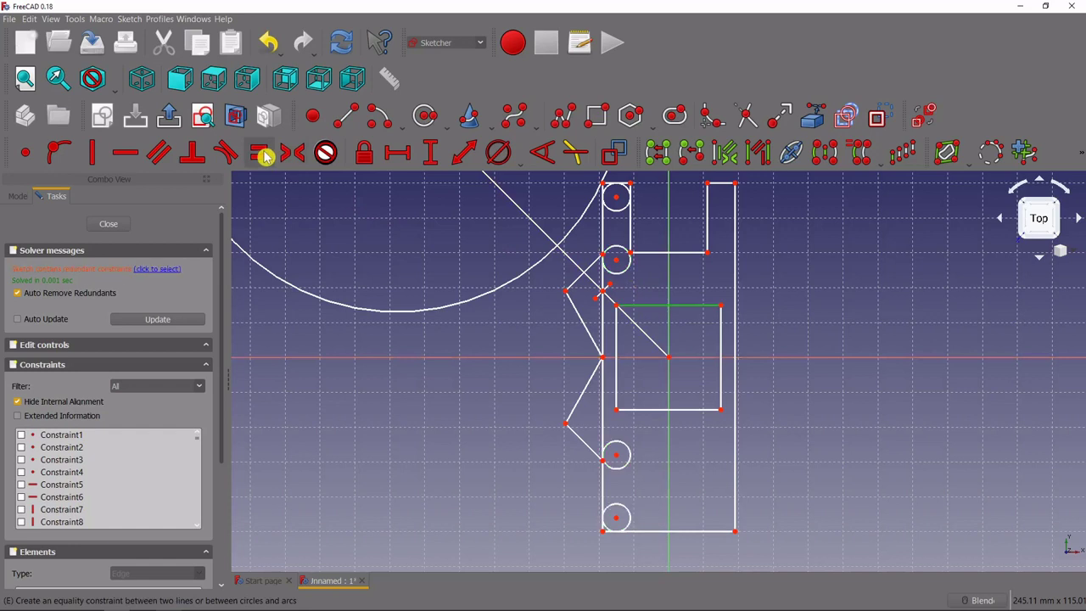
Align both mirrored circles' centres vertically with the lower circle of the upper pair, and pull the circles to test their remaining movement.
left_click(617, 455)
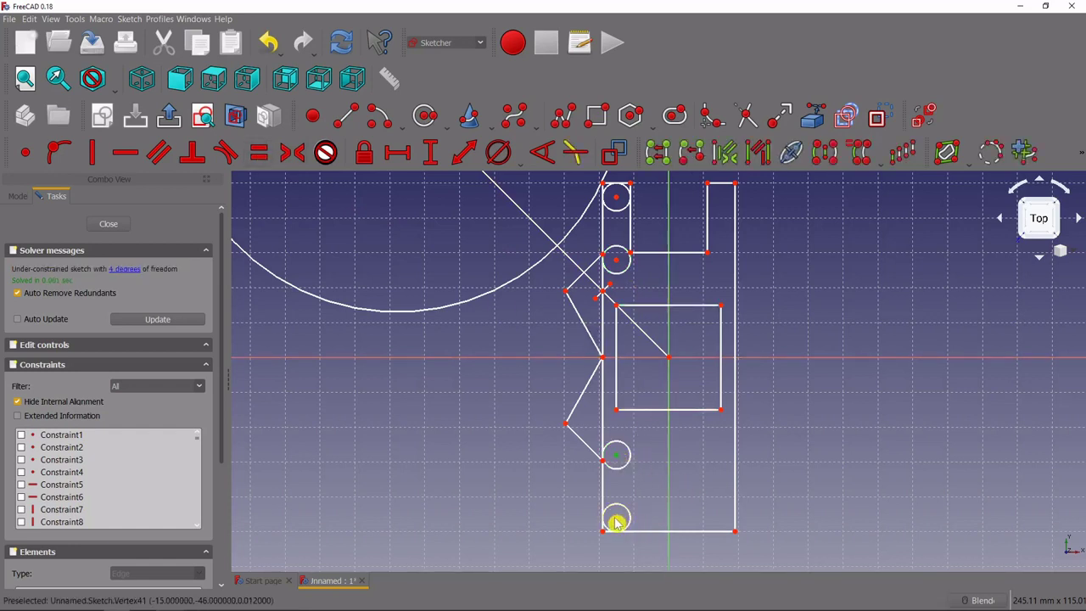
left_click(617, 517)
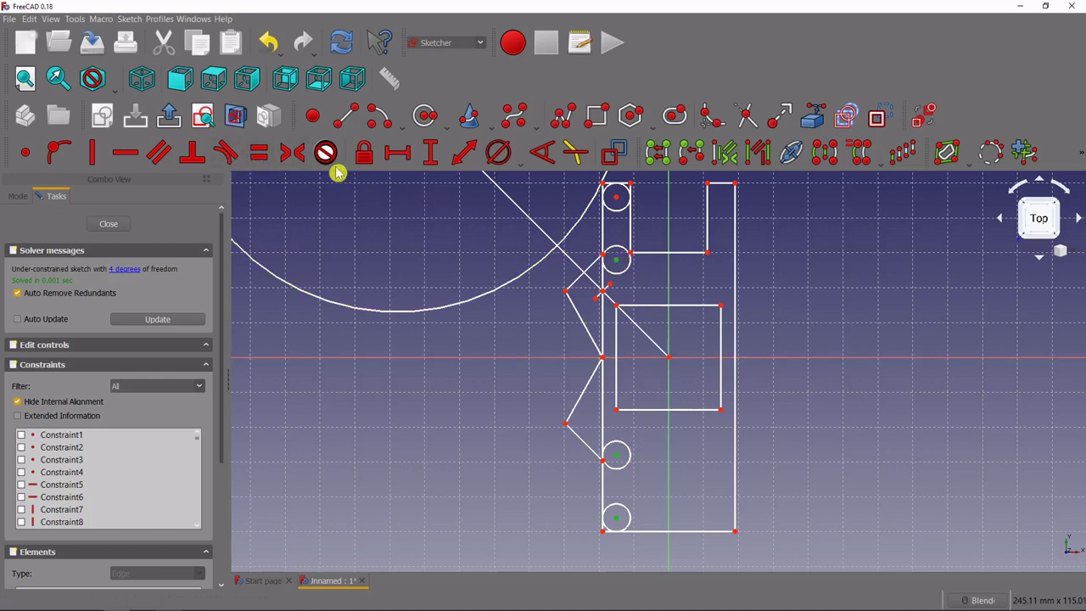
left_click(96, 157)
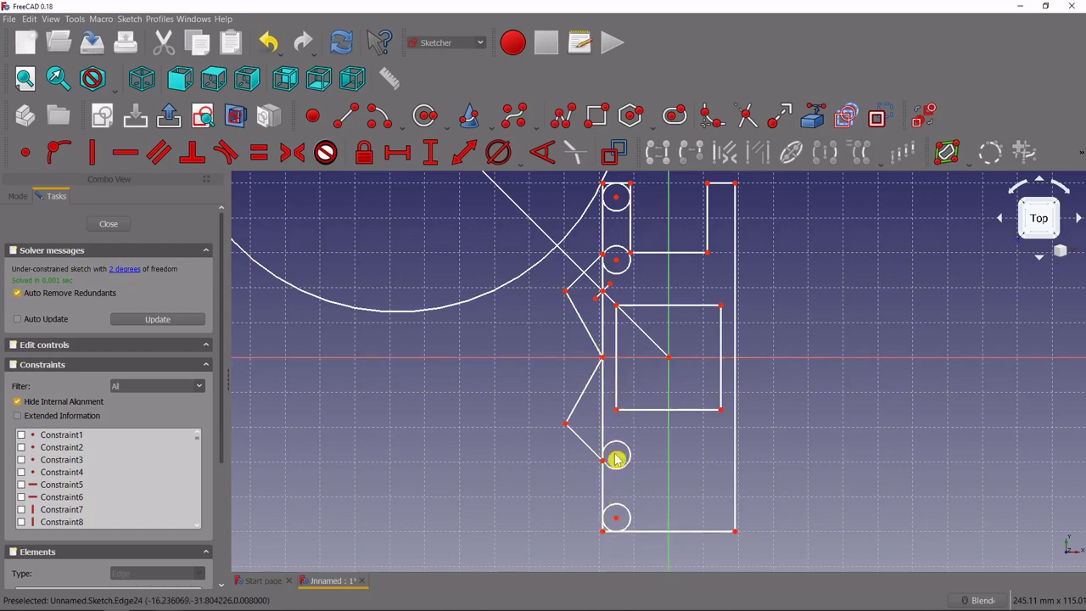
mouse_move(615, 455)
left_mouse_down()
mouse_move(614, 432)
mouse_move(625, 454)
left_mouse_up()
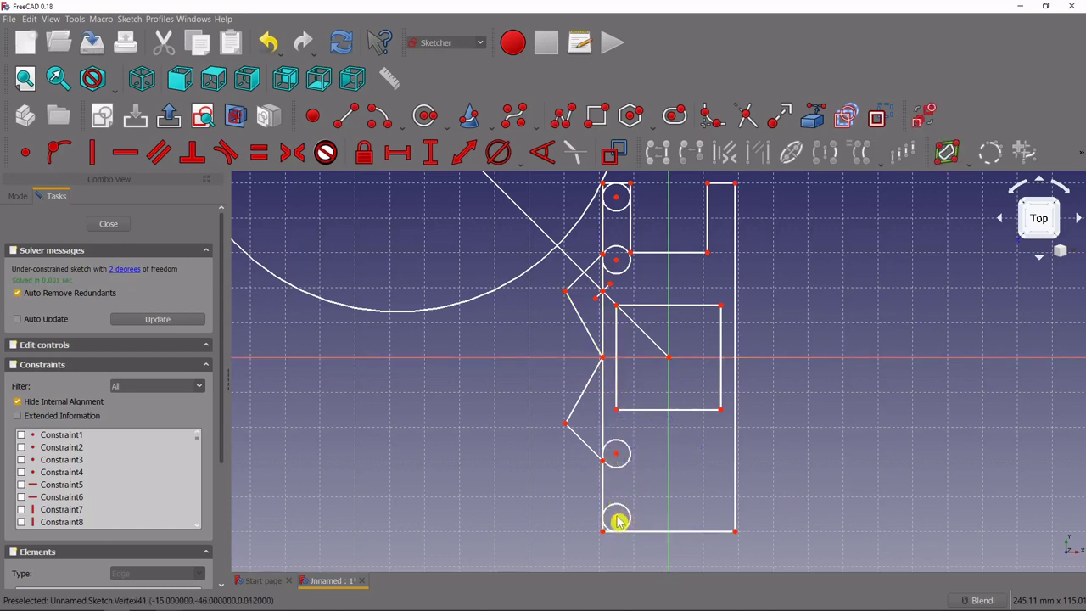
left_click_drag(619, 521, 621, 507)
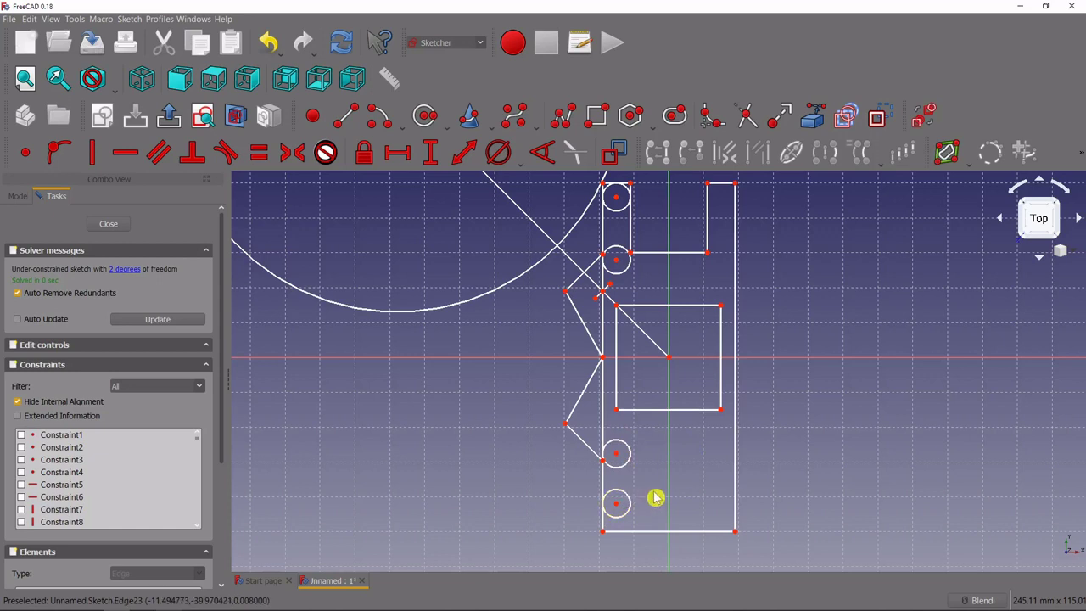
Make the centres of the two inner small circles symmetric about the horizontal axis.
left_click(617, 454)
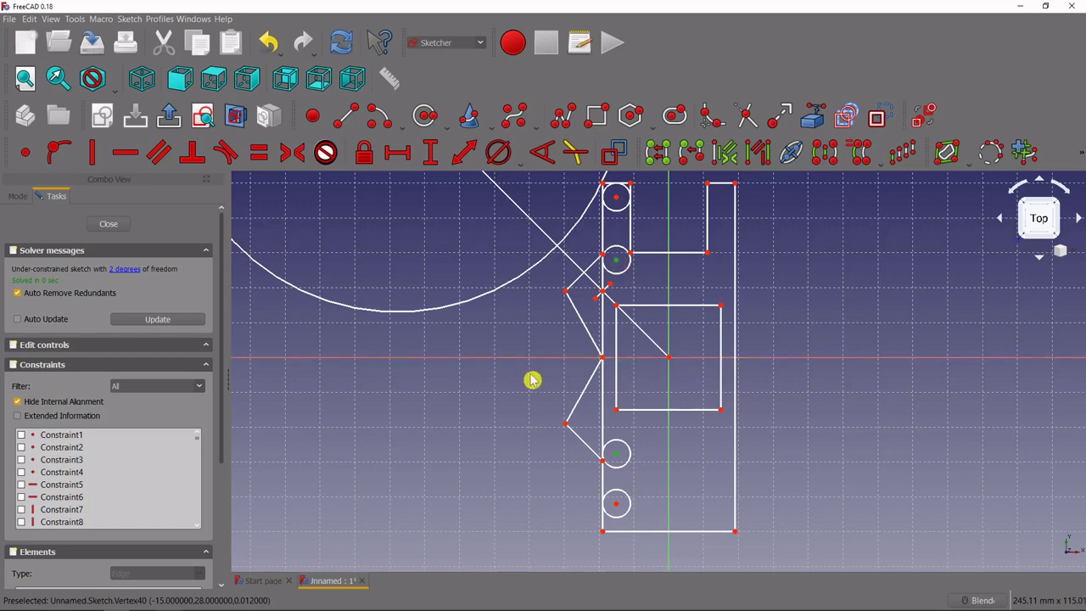
left_click(563, 360)
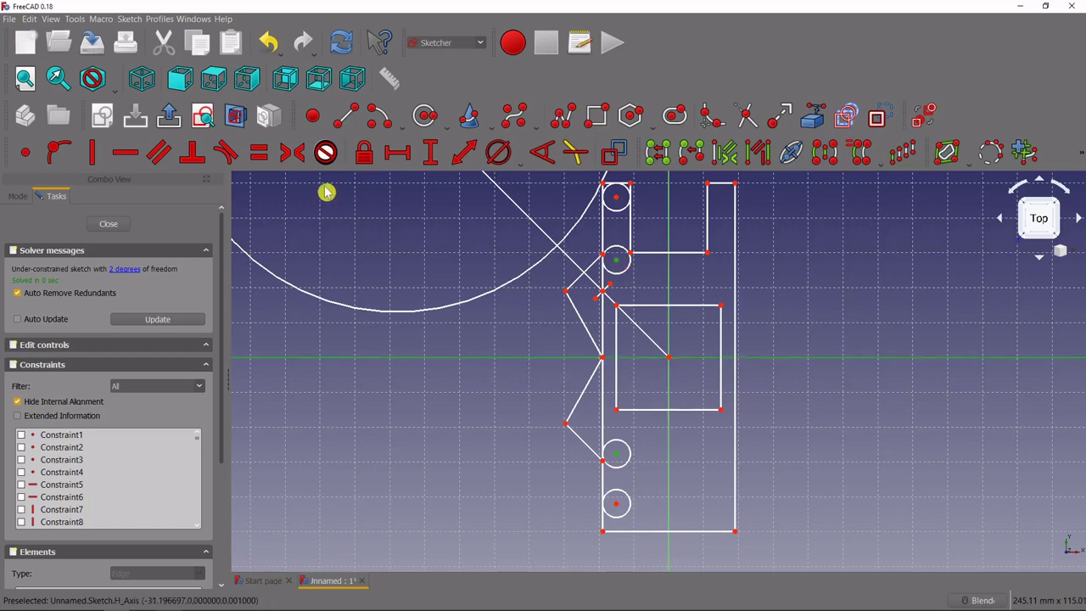
left_click(293, 154)
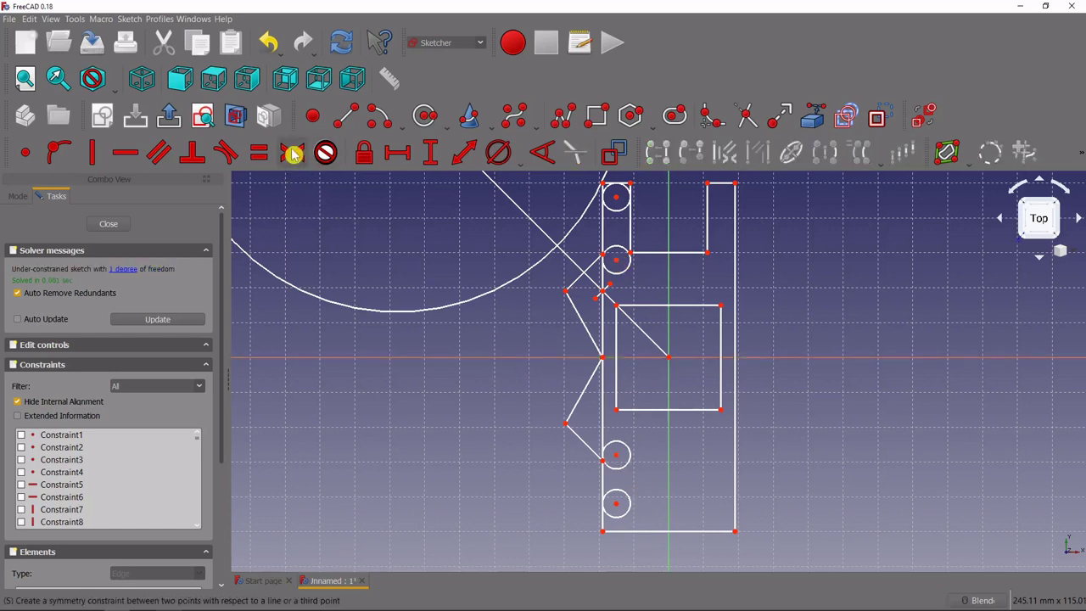
Make the centres of the uppermost and lowermost small circles symmetric about the horizontal axis.
left_click(617, 506)
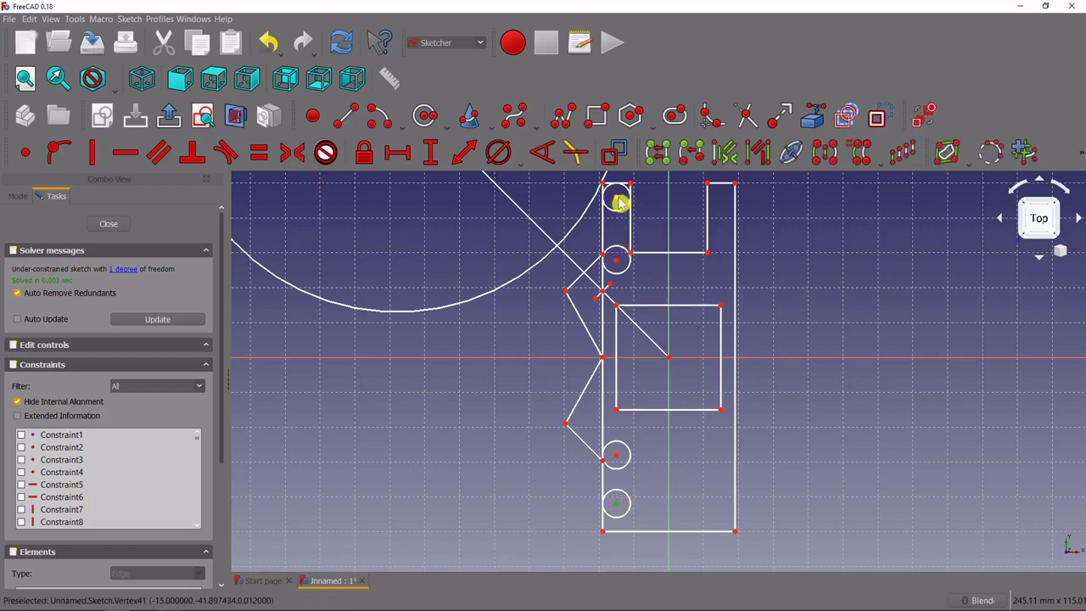
left_click(617, 197)
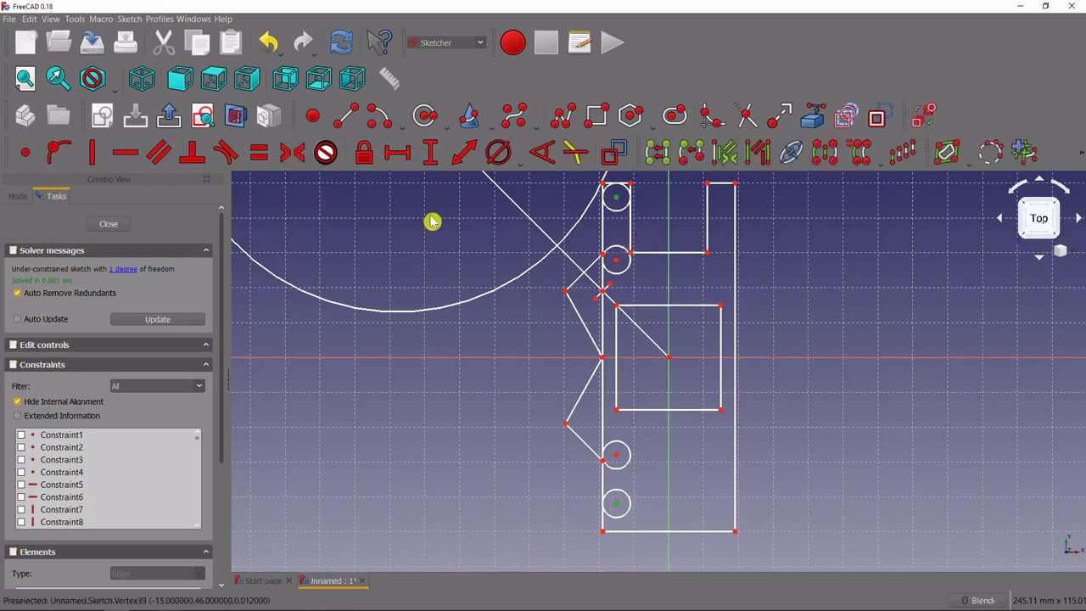
left_click(293, 154)
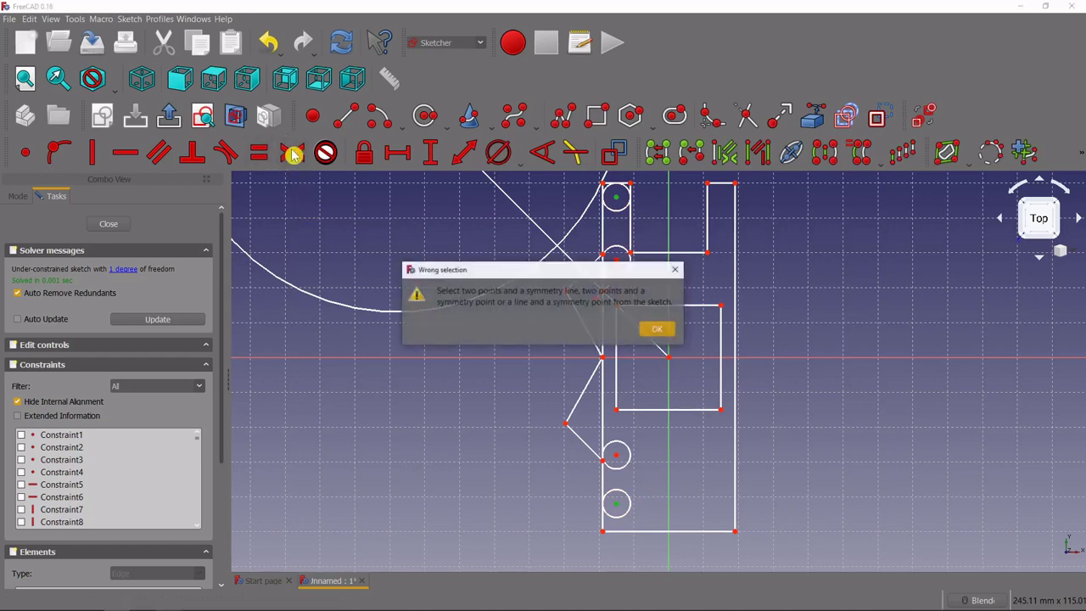
left_click(658, 332)
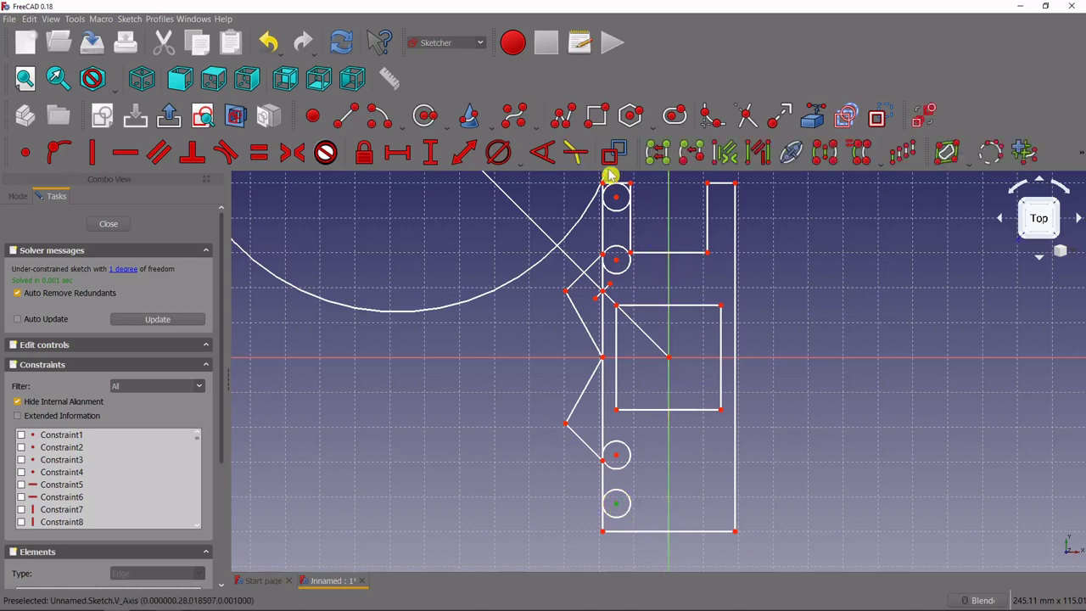
left_click(616, 197)
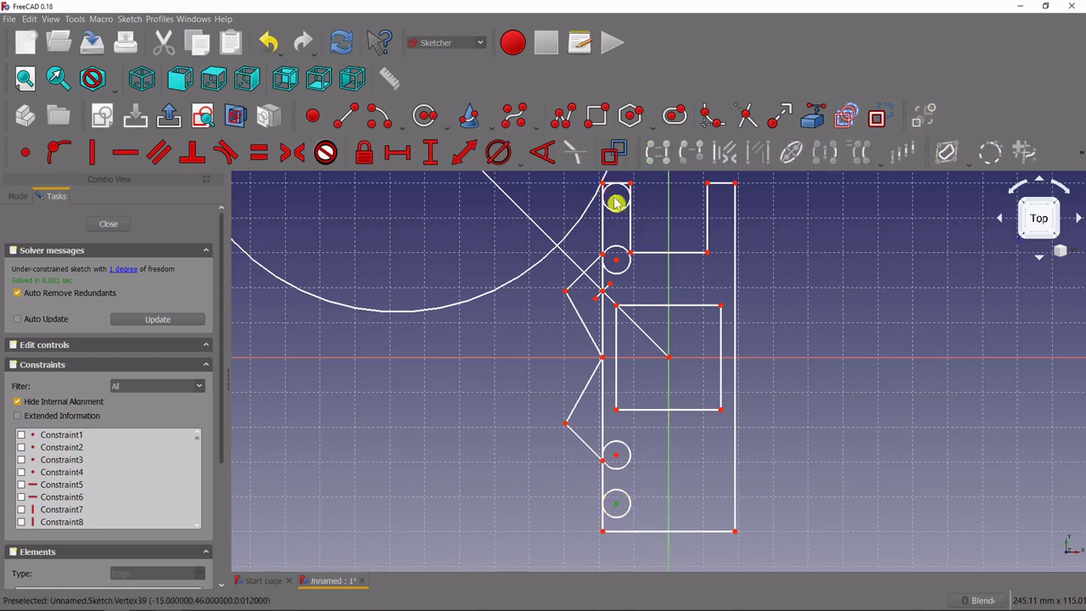
left_click(521, 358)
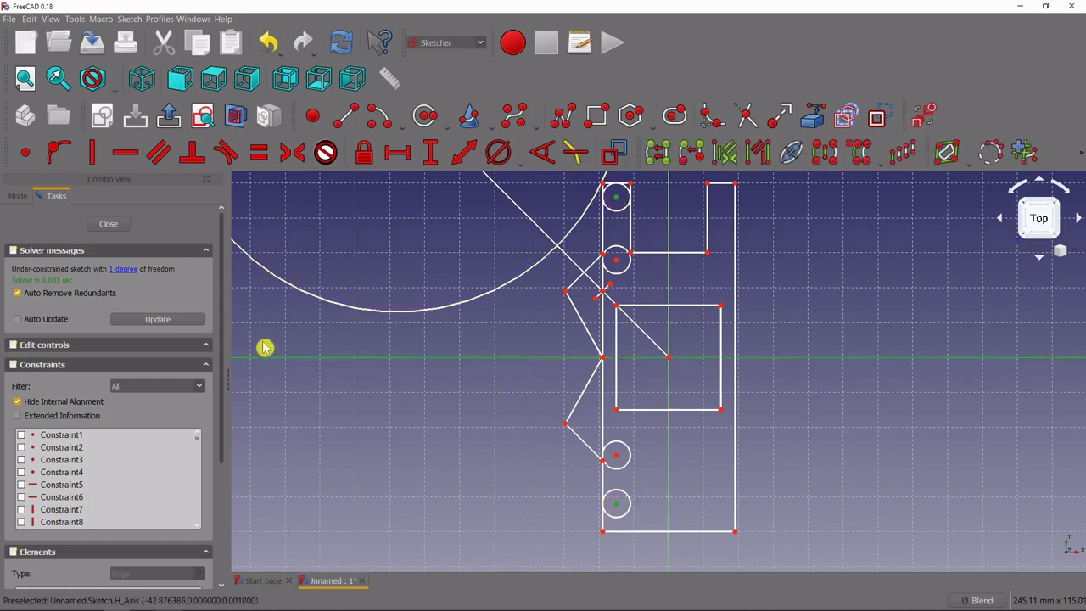
left_click(291, 154)
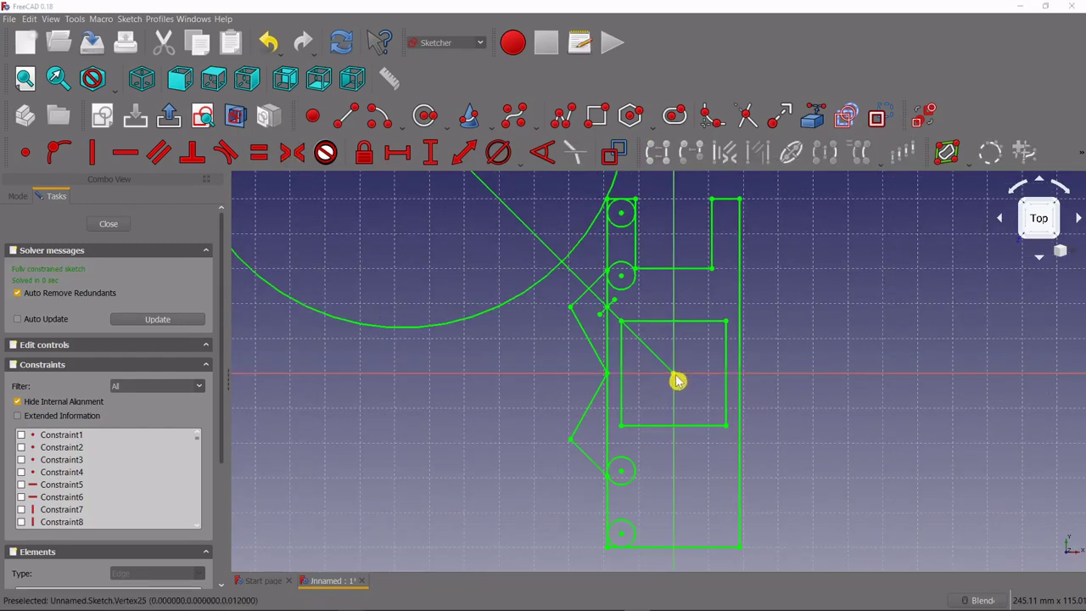
Draw two concentric circles centred on the arm line's outer end, with radii of about 15 mm and 7 mm.
scroll(676, 378, "down", 2)
scroll(485, 183, "up", 4)
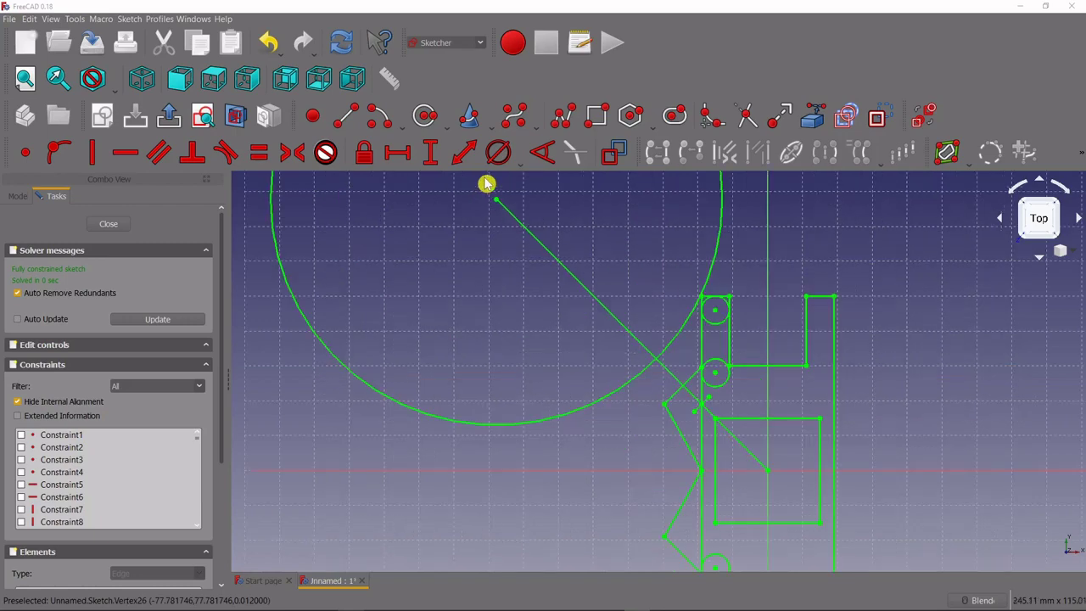
scroll(547, 343, "down", 1)
scroll(526, 236, "up", 1)
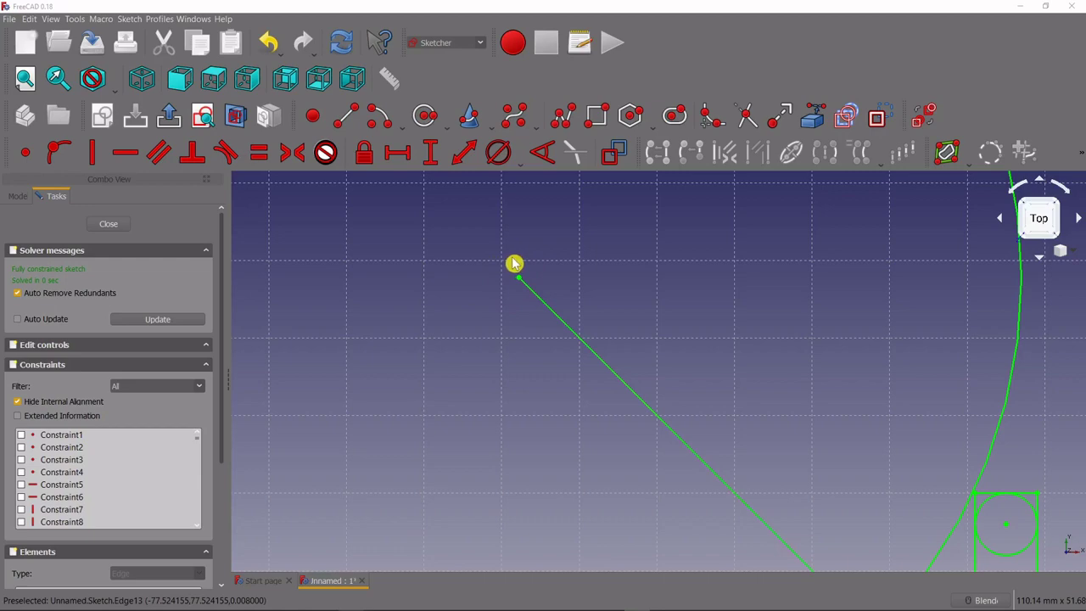
key("alt+Tab")
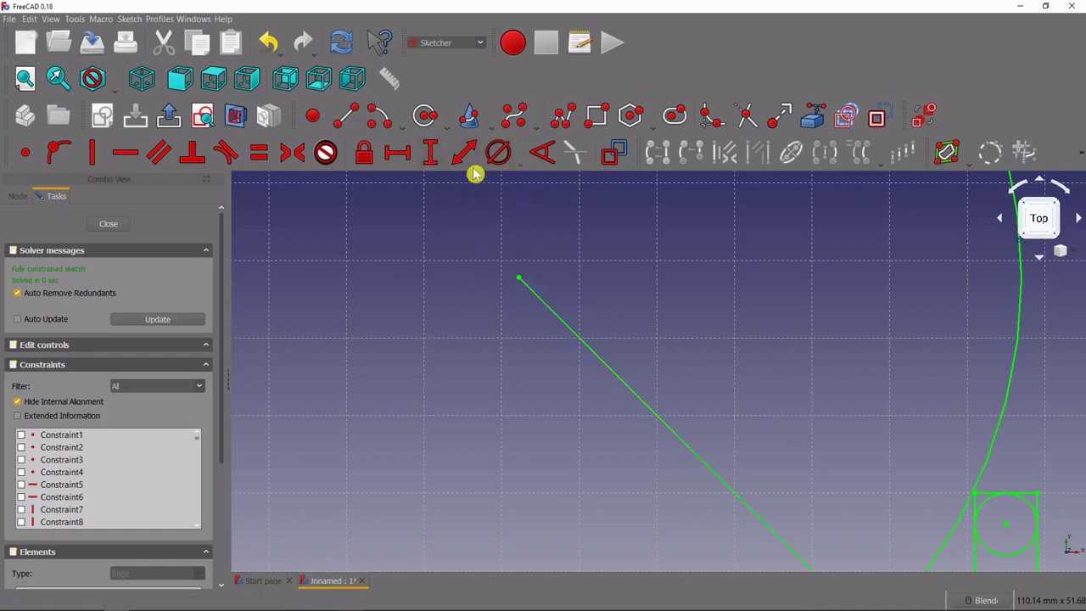
left_click(428, 118)
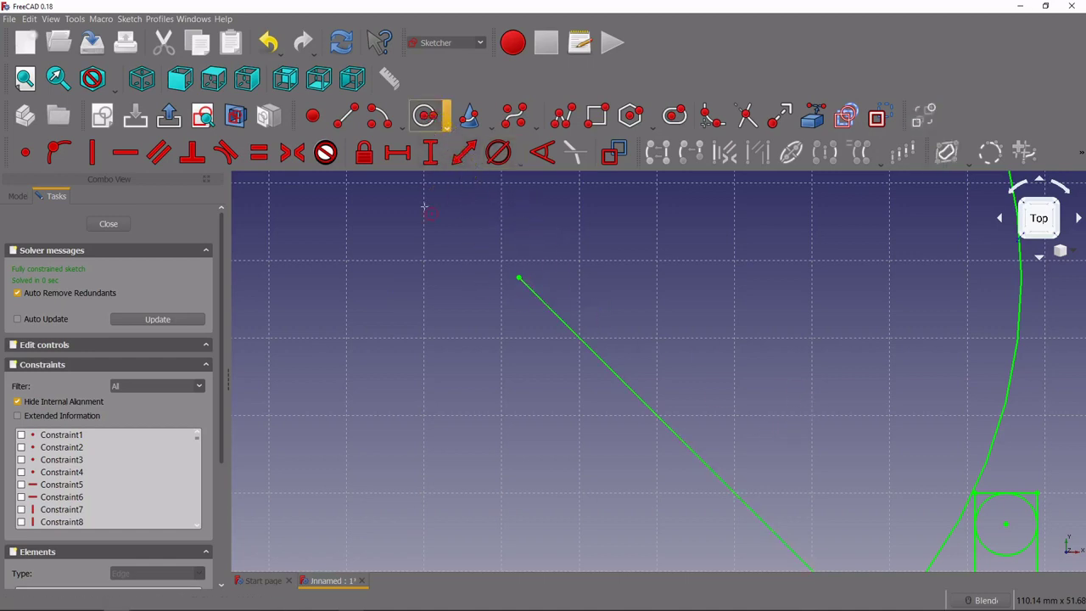
left_click(519, 277)
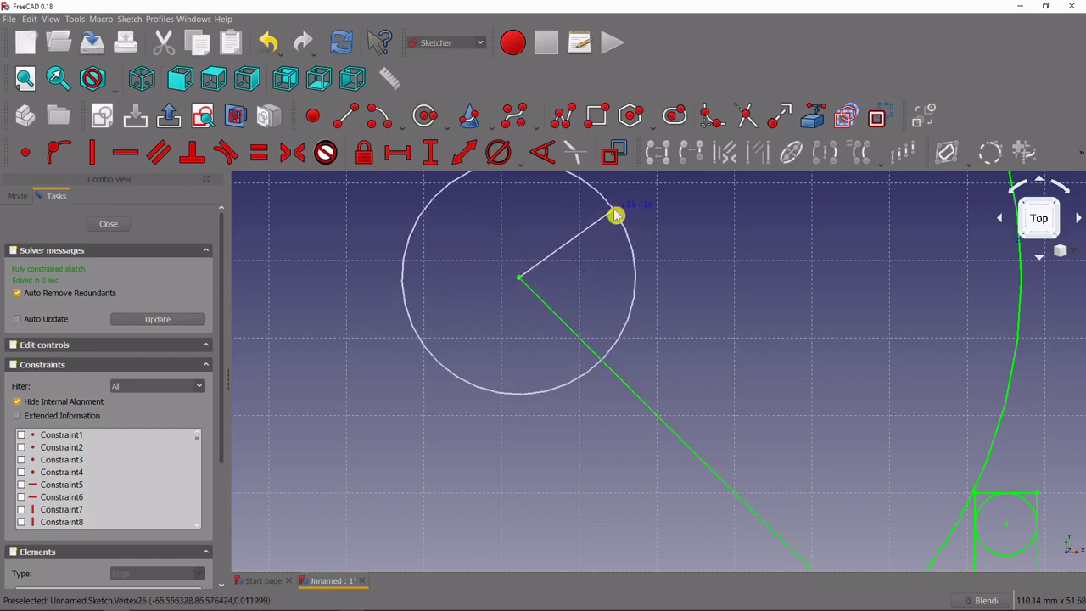
left_click(618, 214)
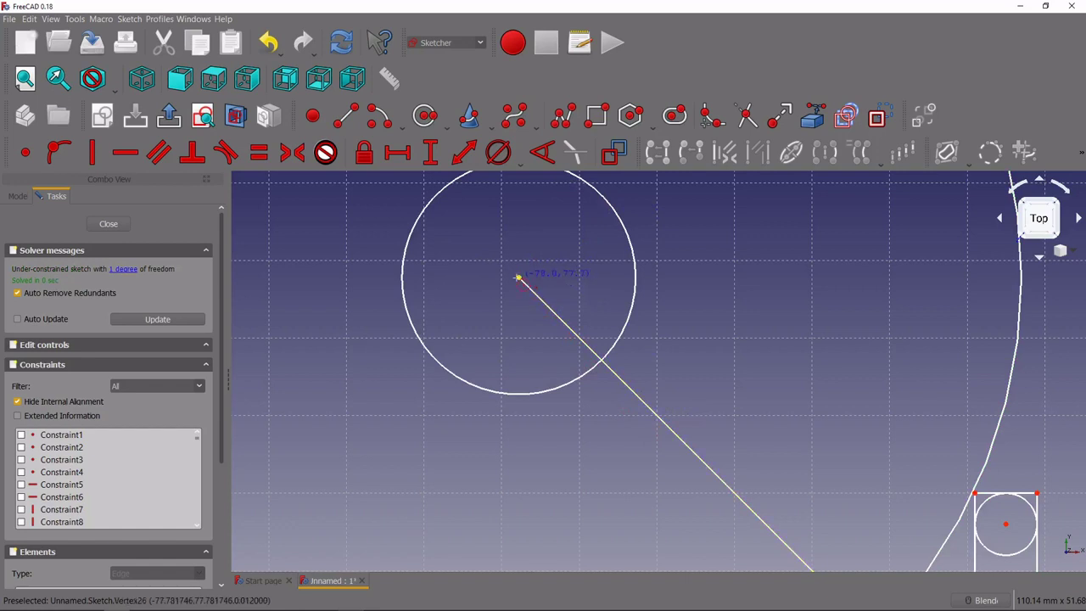
left_click(519, 277)
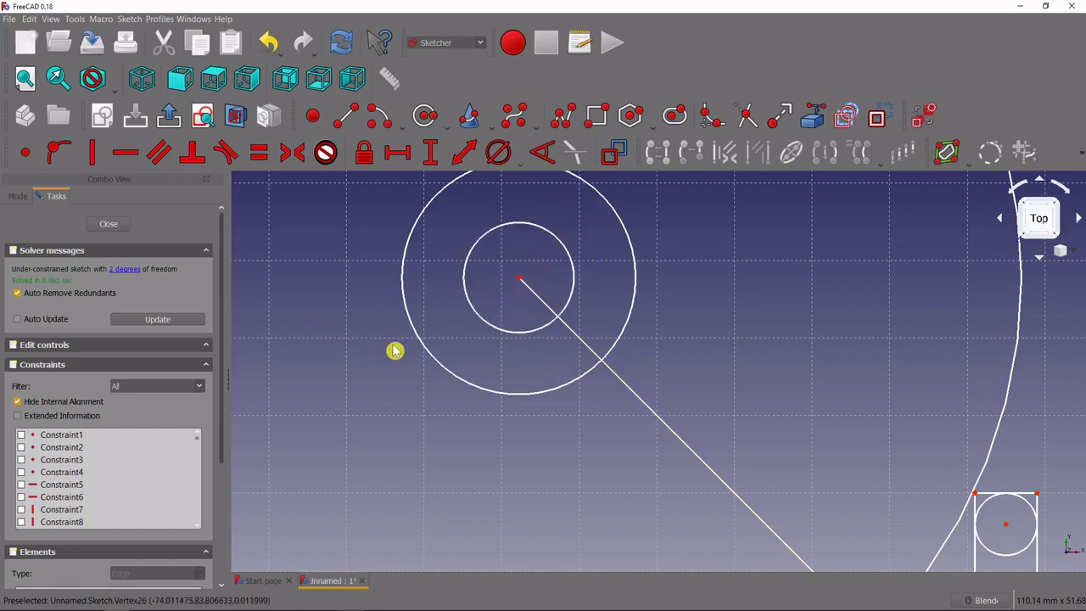
Set the diameters at the arm's end to 19 mm for the outer circle and 16 mm for the inner circle.
left_click(507, 160)
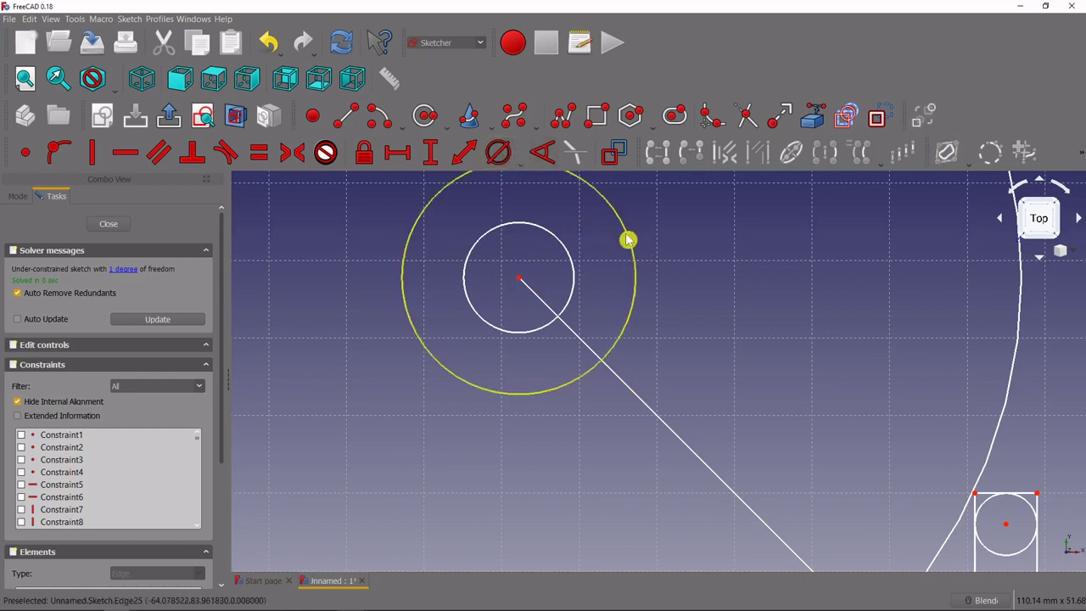
left_click(626, 240)
type("19")
key("Return")
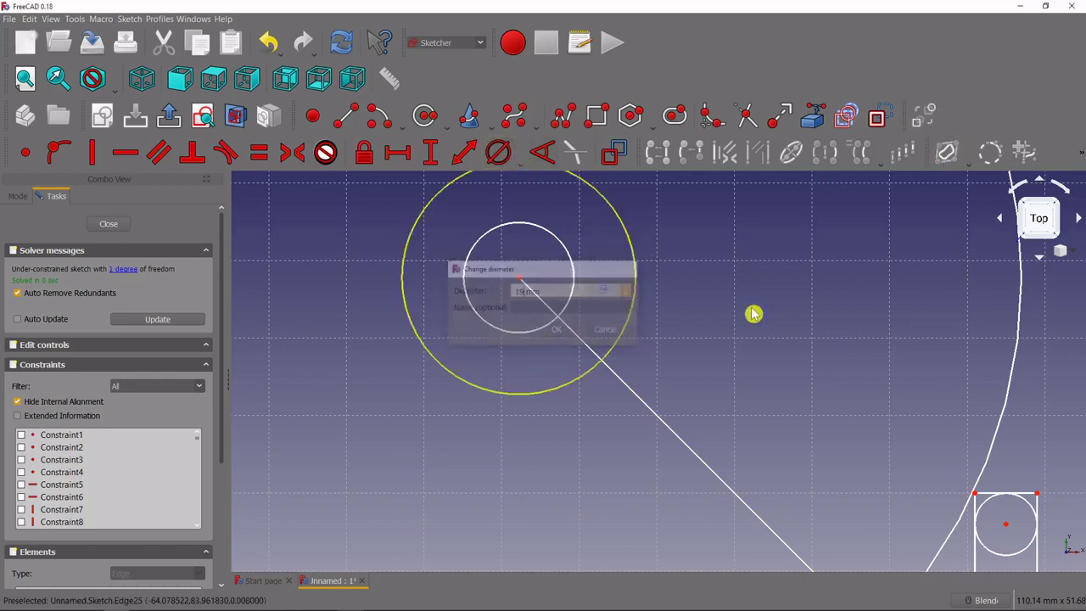
left_click(574, 293)
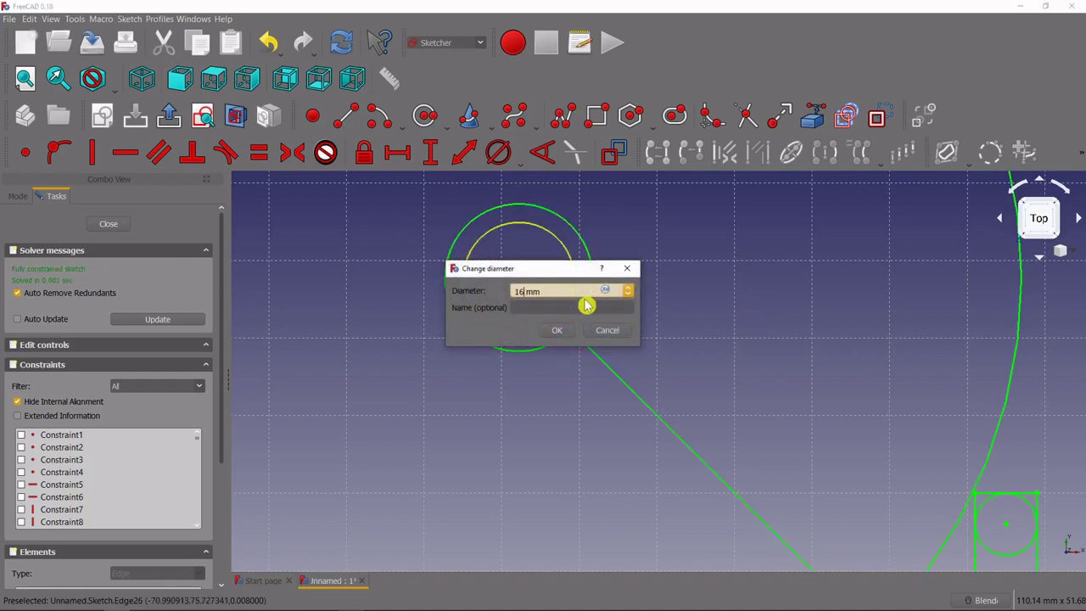
type("16")
left_click(557, 330)
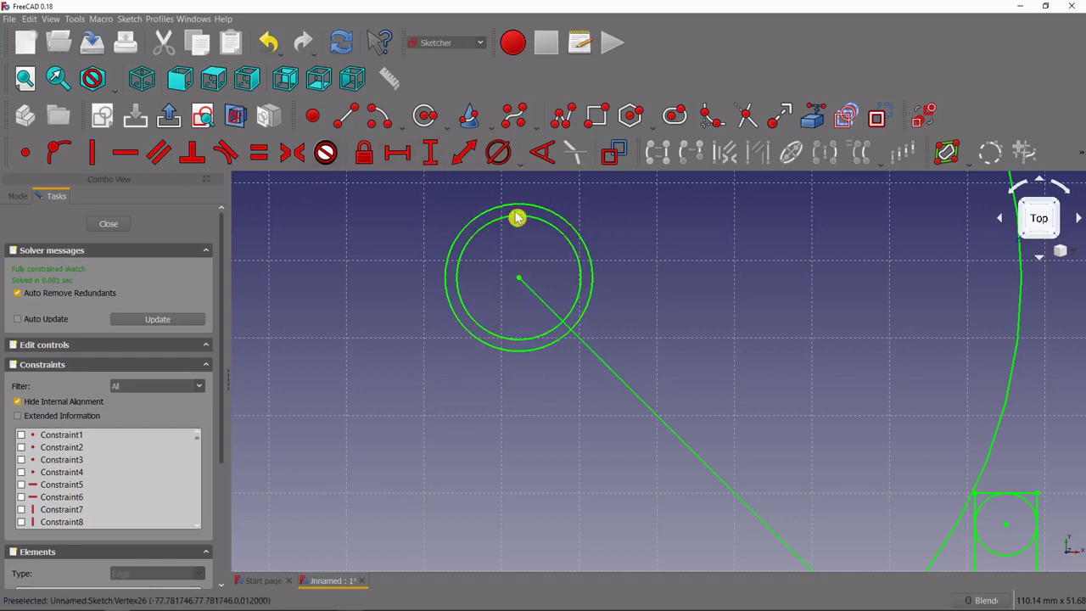
Draw a three-segment polyline diagonally across both concentric circles, with its ends on the outer circle and its middle vertices on the inner circle.
left_click(498, 153)
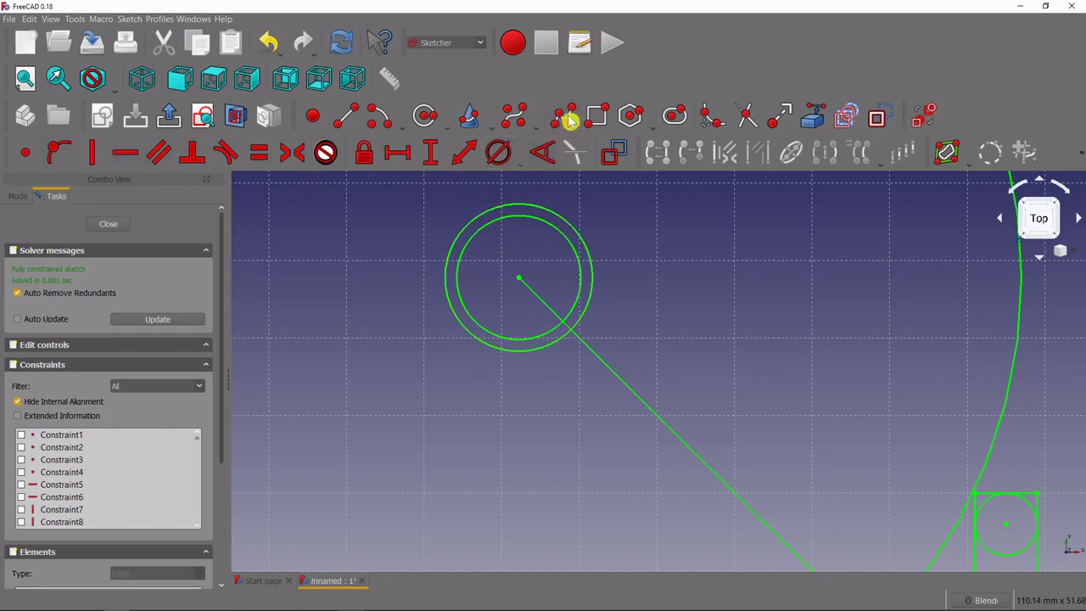
left_click(482, 230)
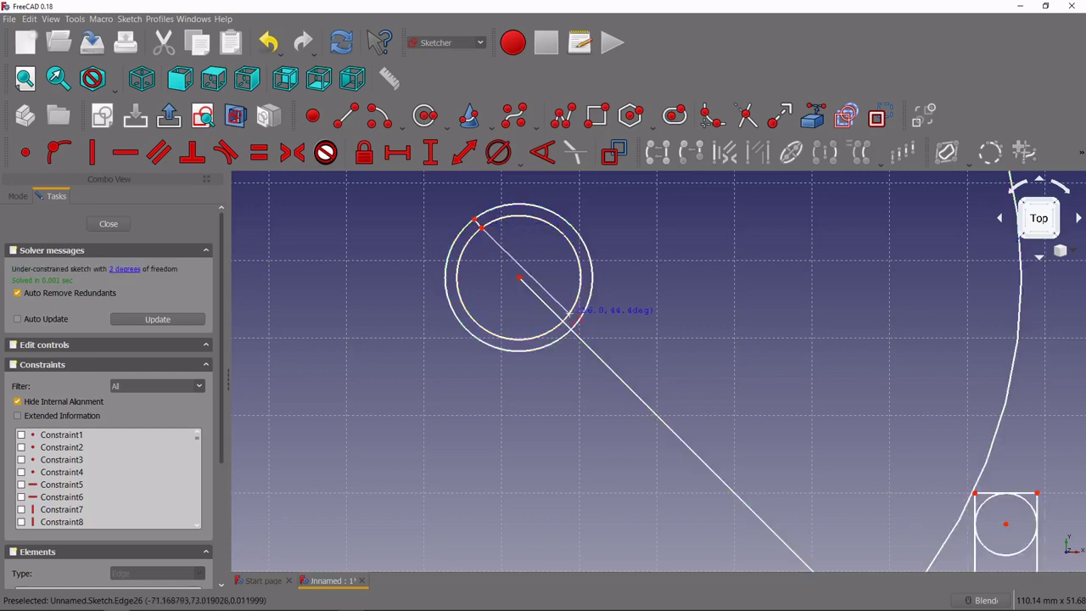
left_click(567, 317)
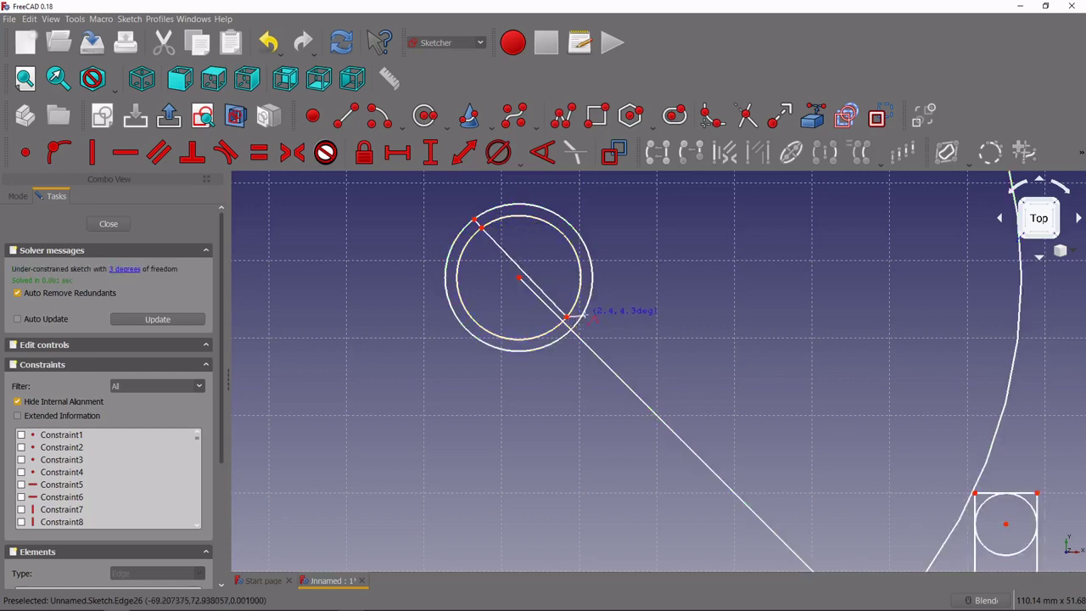
left_click(582, 317)
Constrain the three segments crossing the concentric circles to be parallel to one another.
left_click(481, 229)
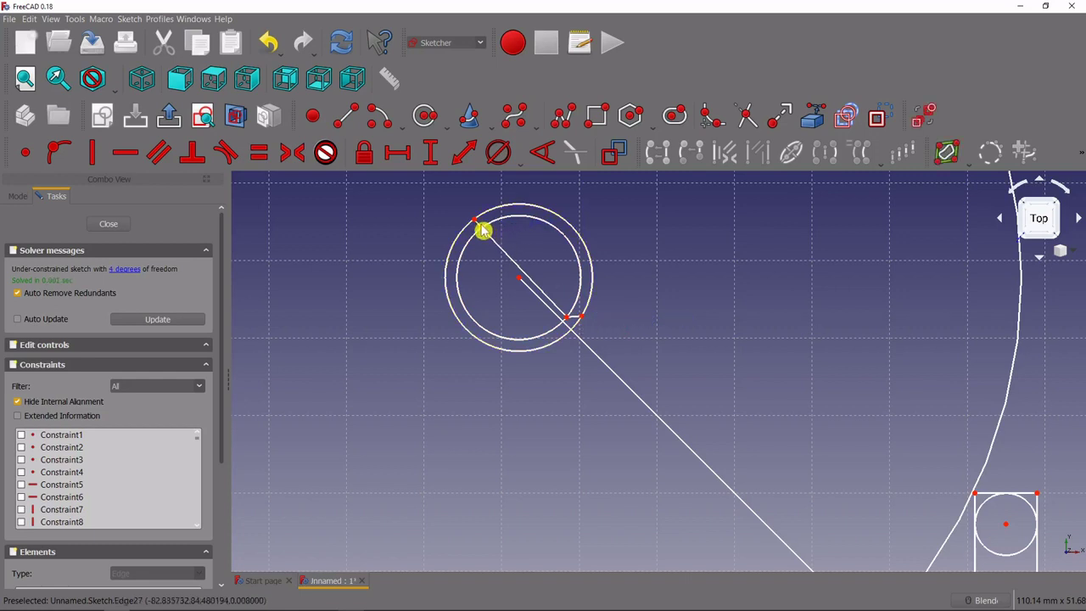
left_click(512, 262)
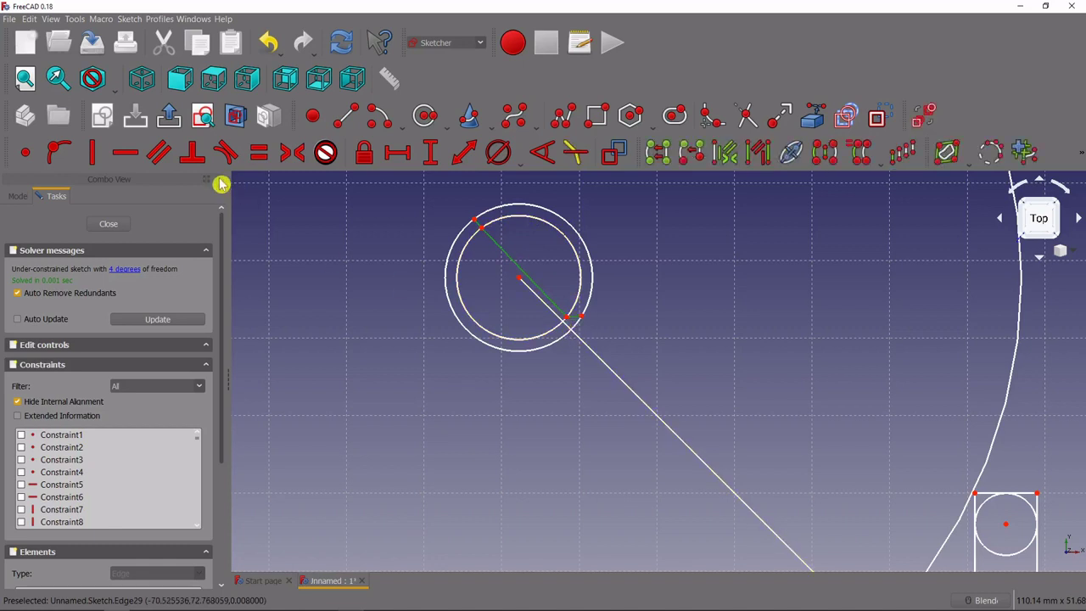
left_click(161, 151)
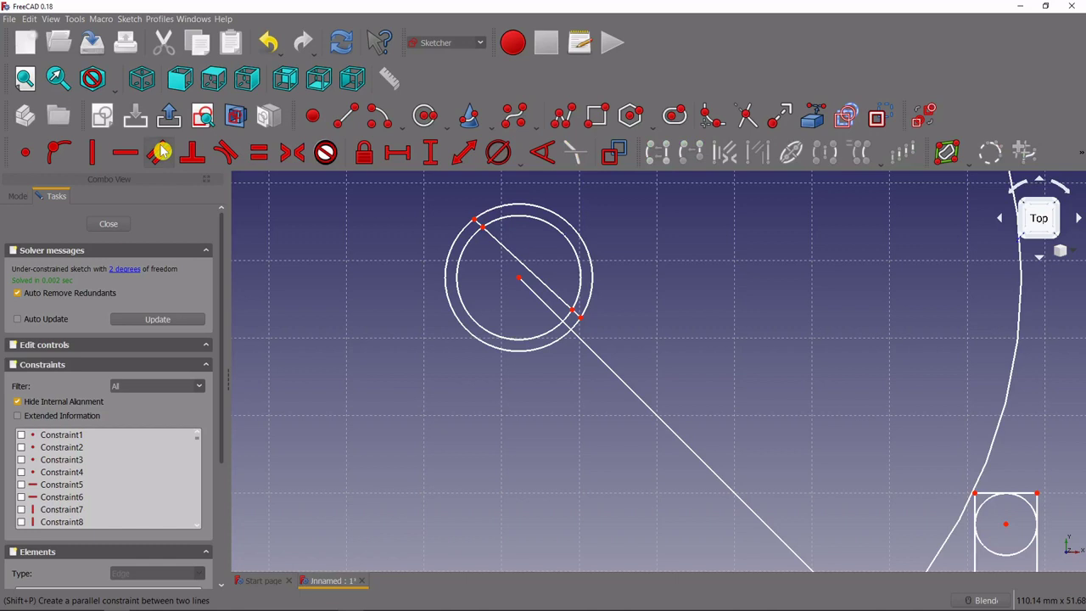
Constrain the concentric circles' centre point to lie on the polyline's long middle segment.
left_click(526, 273)
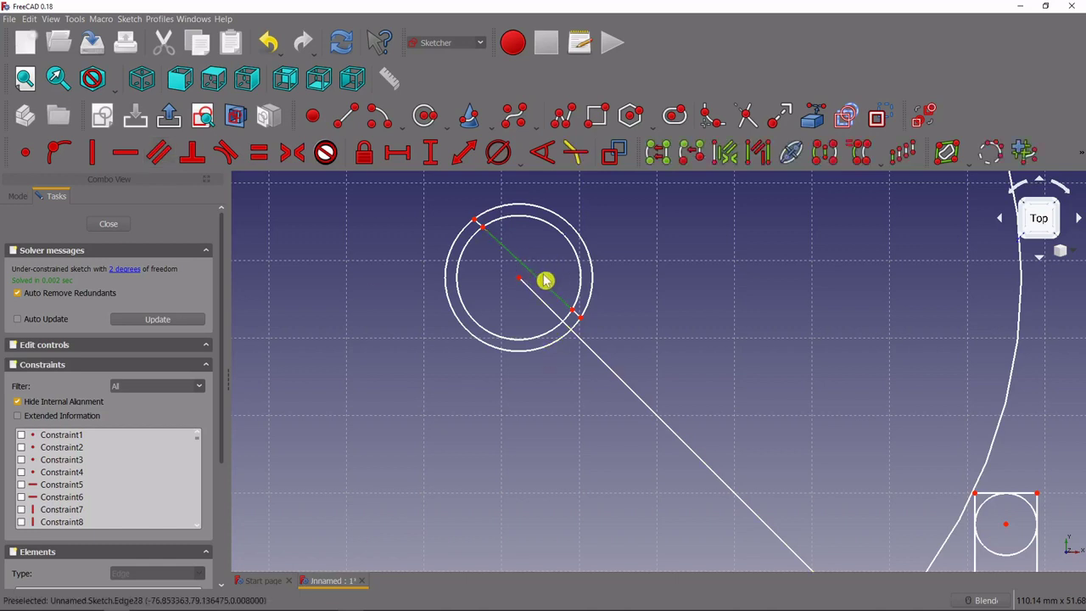
left_click(519, 280)
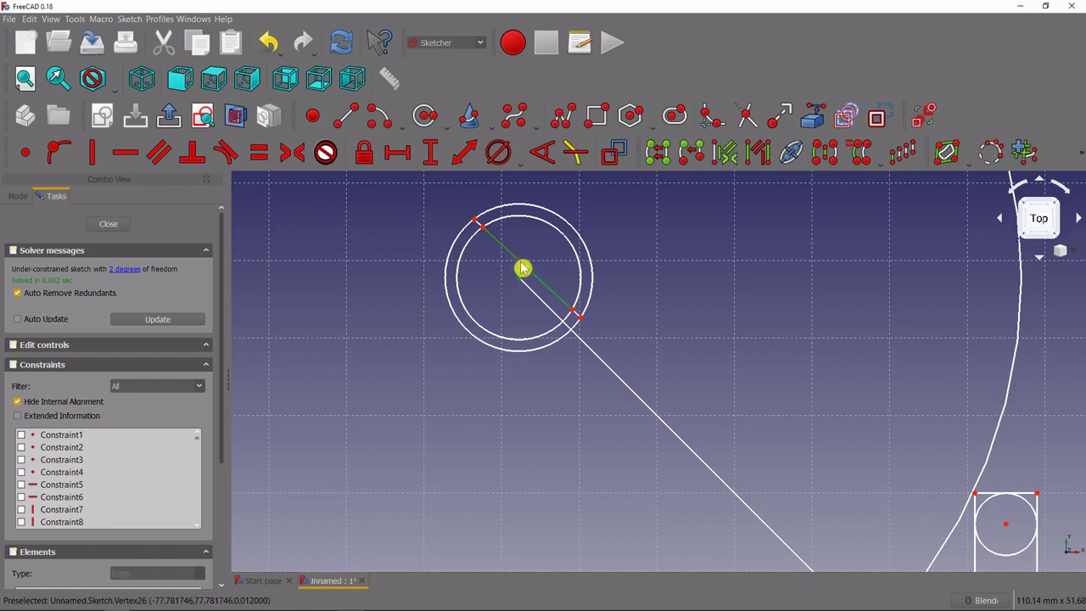
left_click(59, 151)
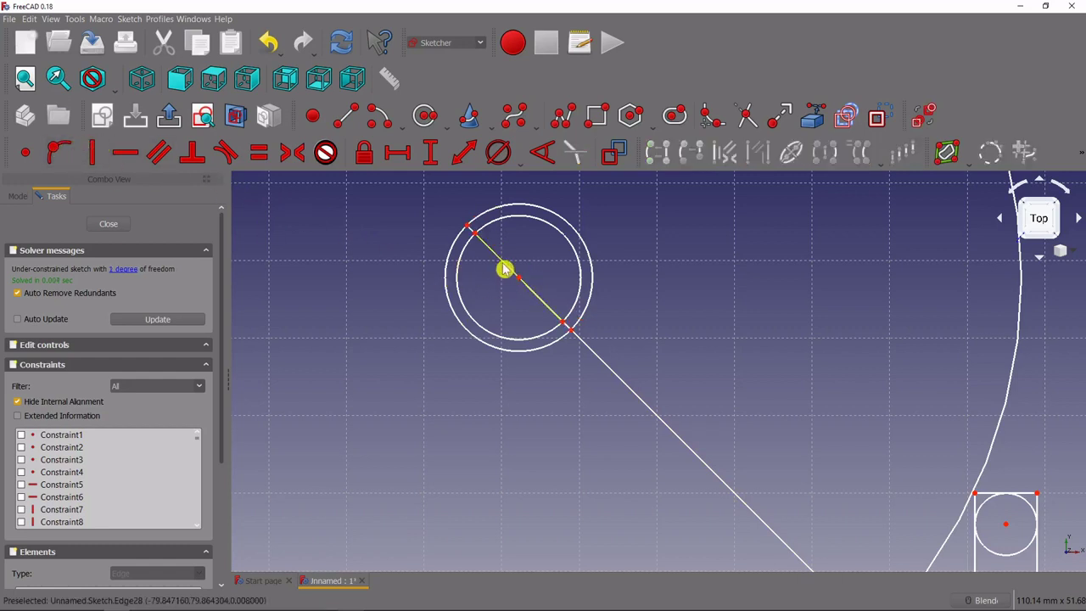
Rotate the first polyline off the arm line and draw a second three-segment polyline crossing it, with vertices on both concentric circles.
left_click(472, 235)
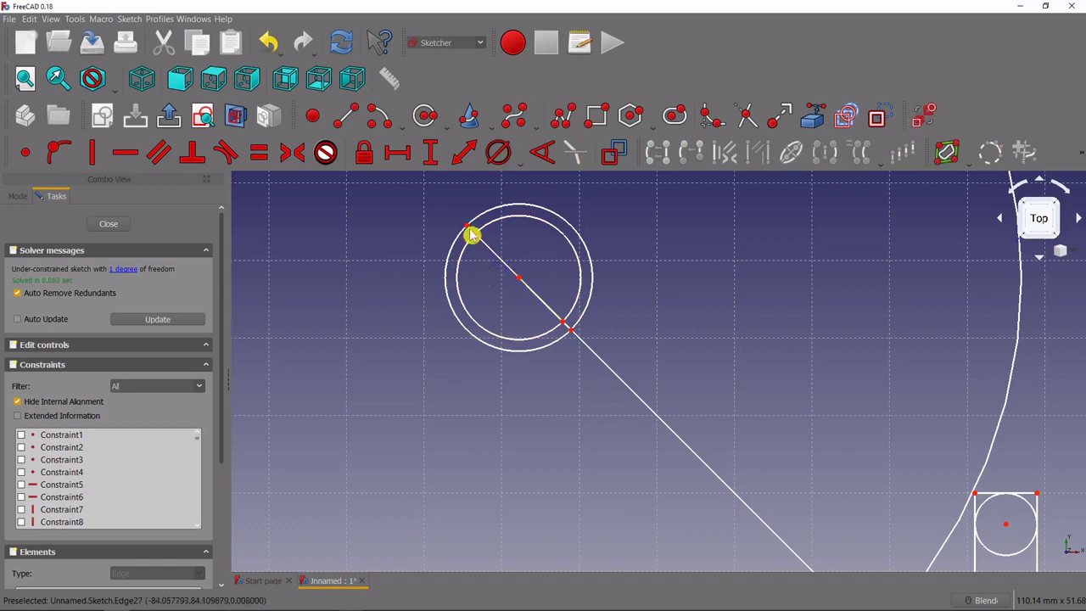
mouse_move(472, 236)
left_mouse_down()
mouse_move(467, 303)
mouse_move(461, 244)
left_mouse_up()
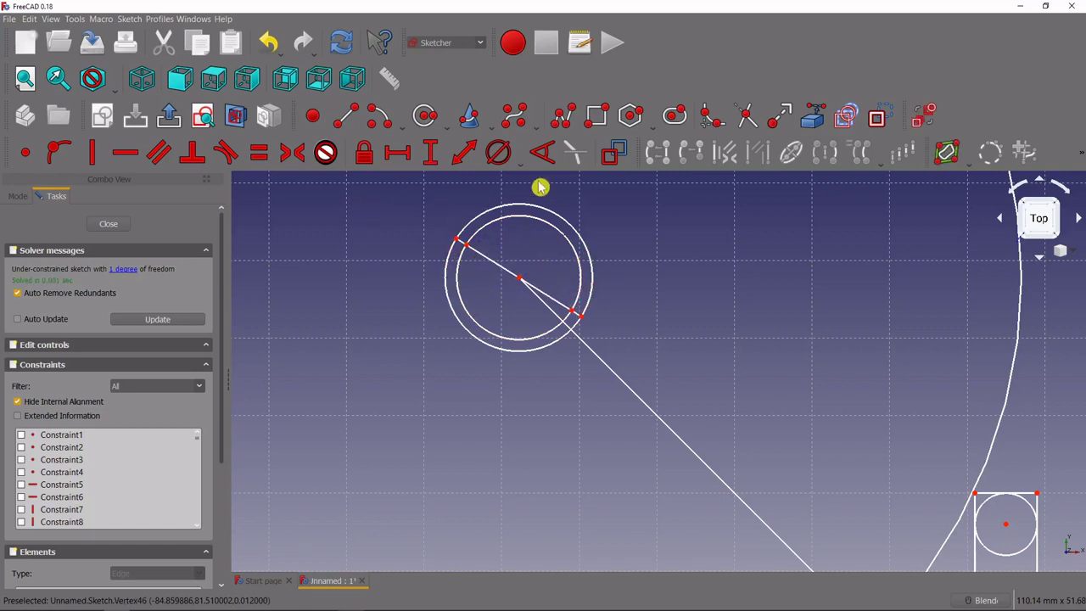
left_click(567, 118)
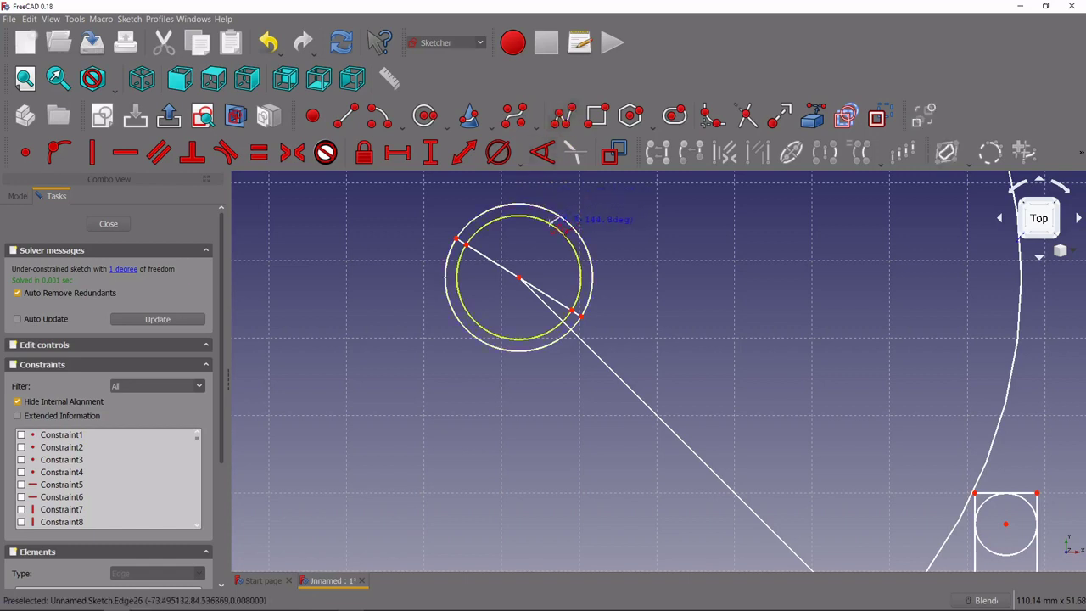
left_click(552, 225)
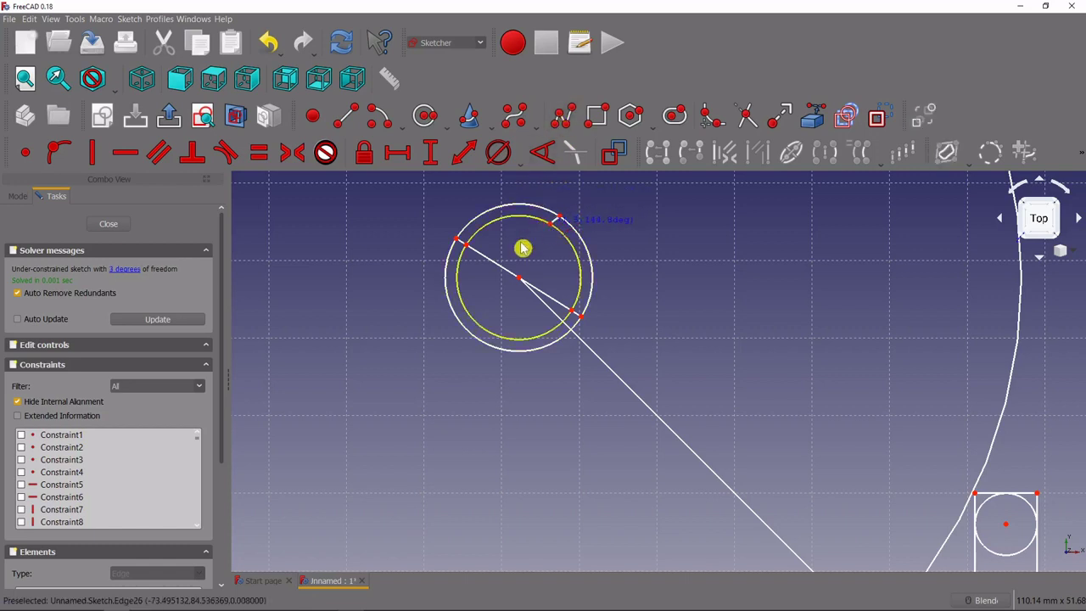
left_click(479, 325)
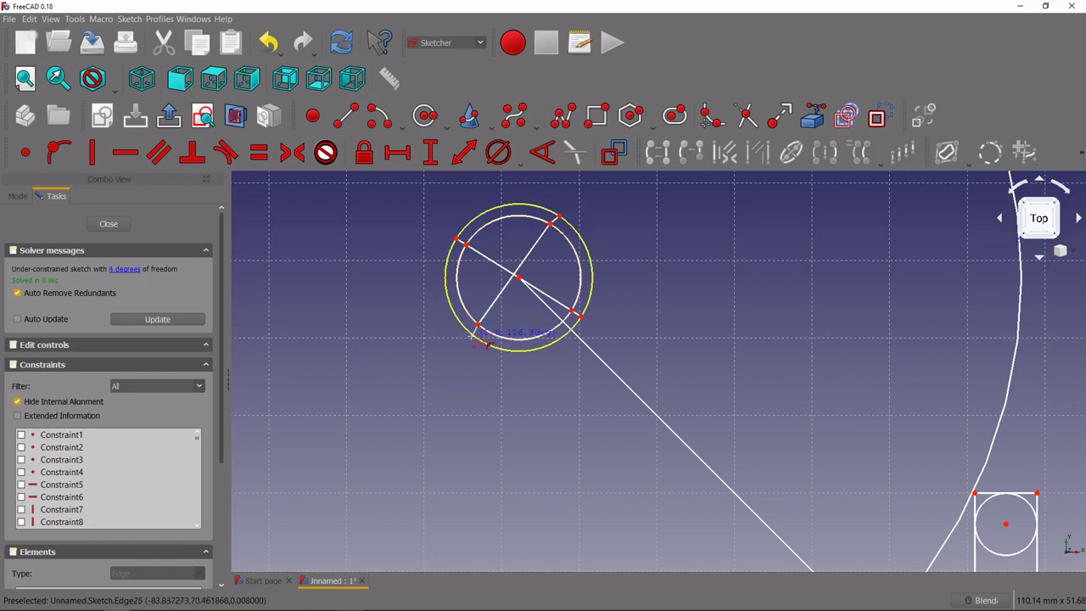
left_click(473, 335)
right_click(452, 342)
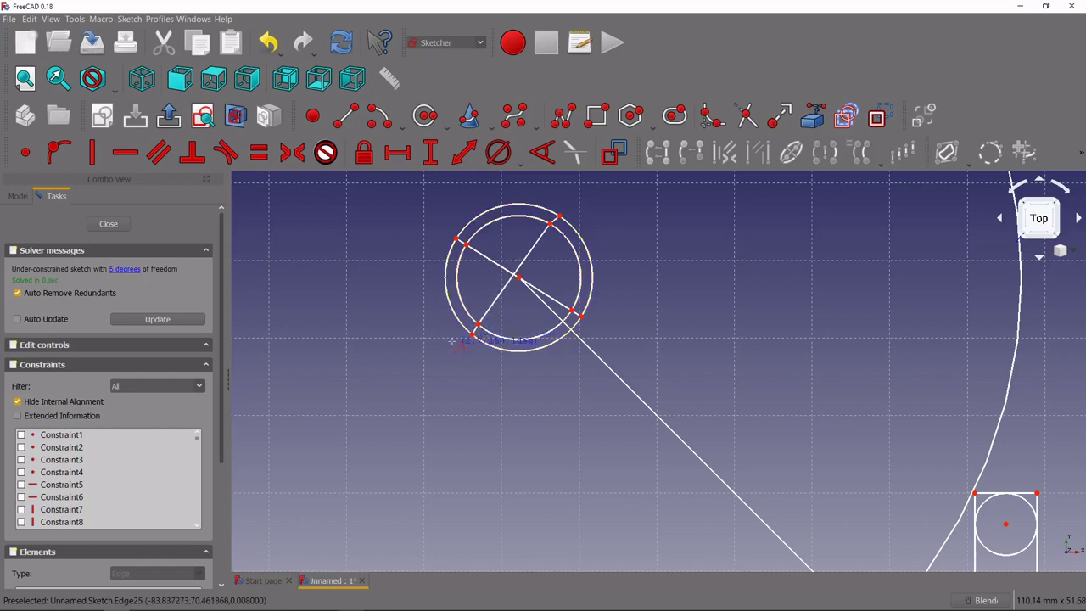
Constrain the second polyline's three segments to be parallel to one another.
left_click(559, 226)
left_click(540, 243)
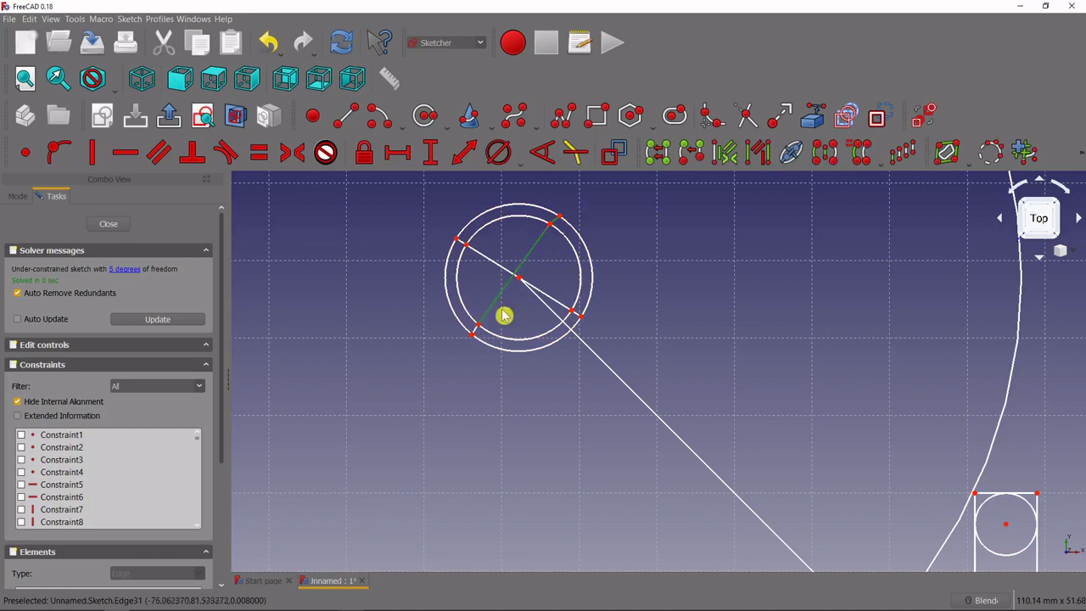
left_click(475, 330)
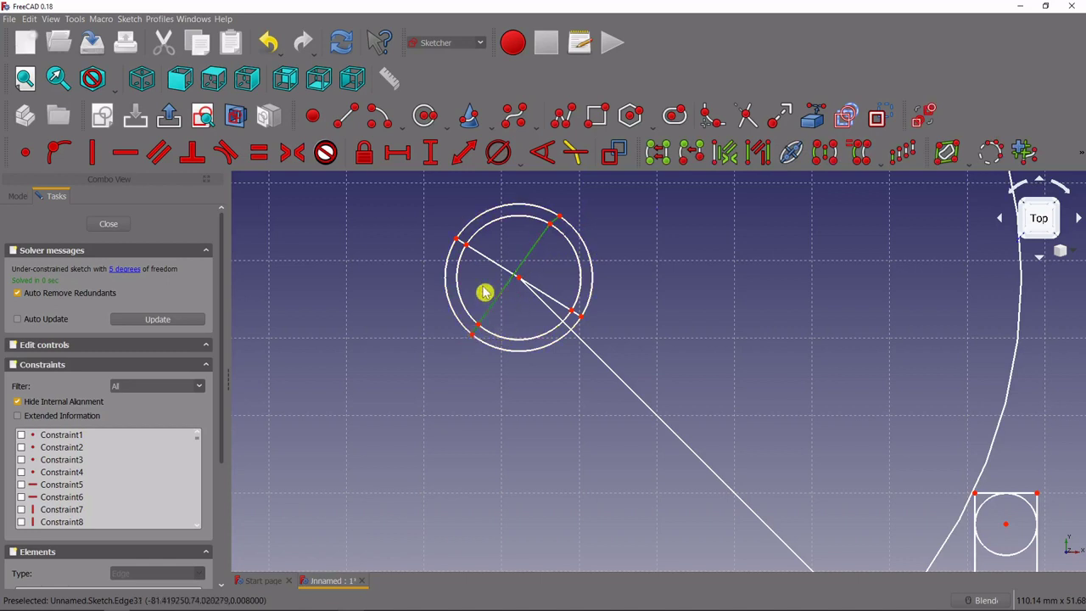
left_click(159, 151)
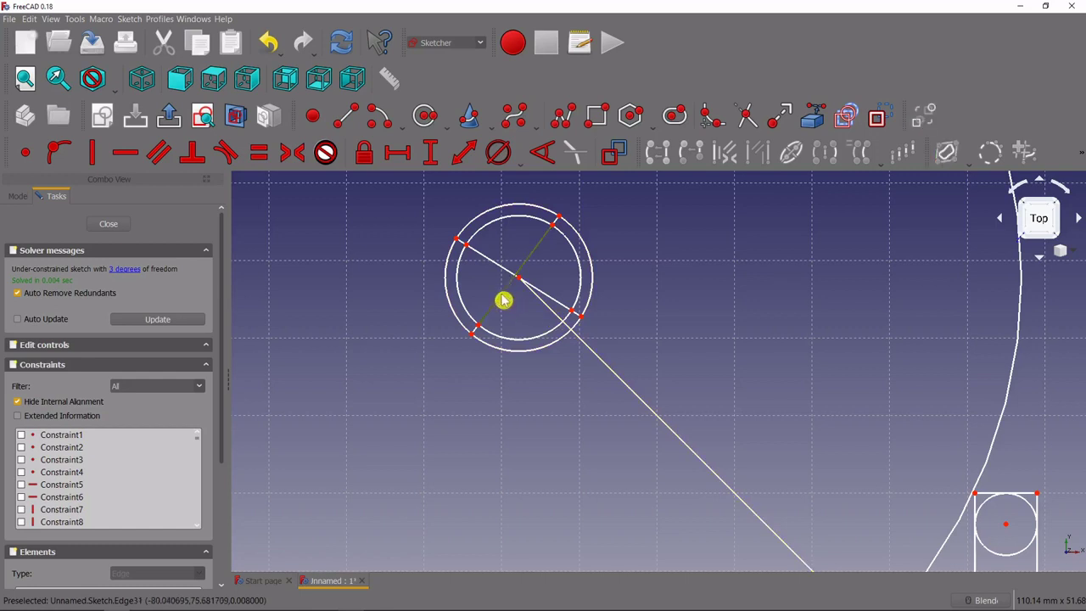
Constrain the circles' centre point to lie on the second polyline's long middle segment and test its rotation.
left_click(503, 301)
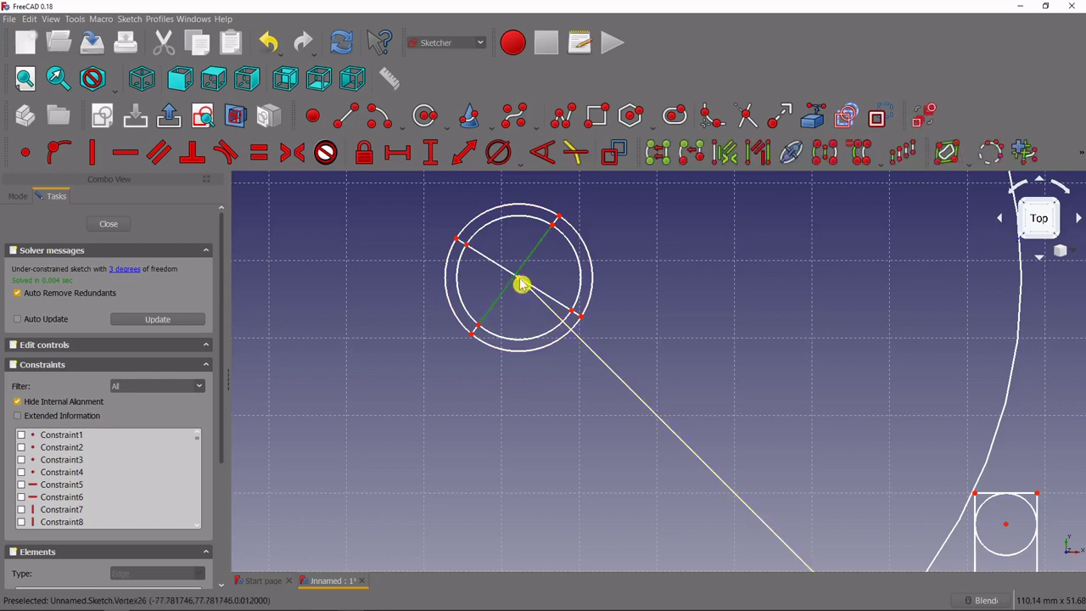
left_click(520, 286)
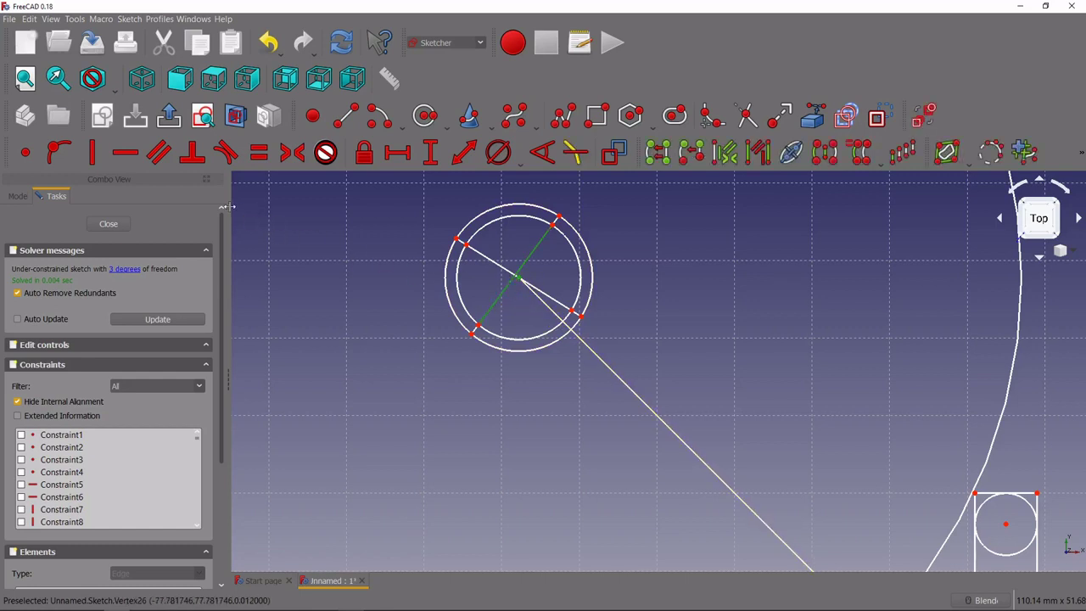
left_click(58, 152)
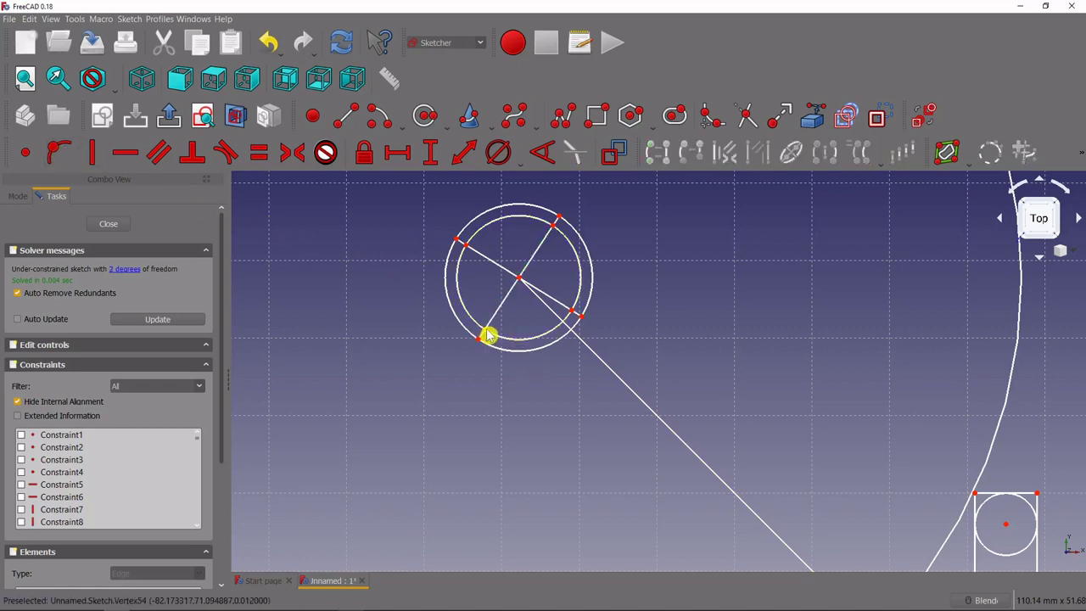
left_click_drag(485, 336, 496, 315)
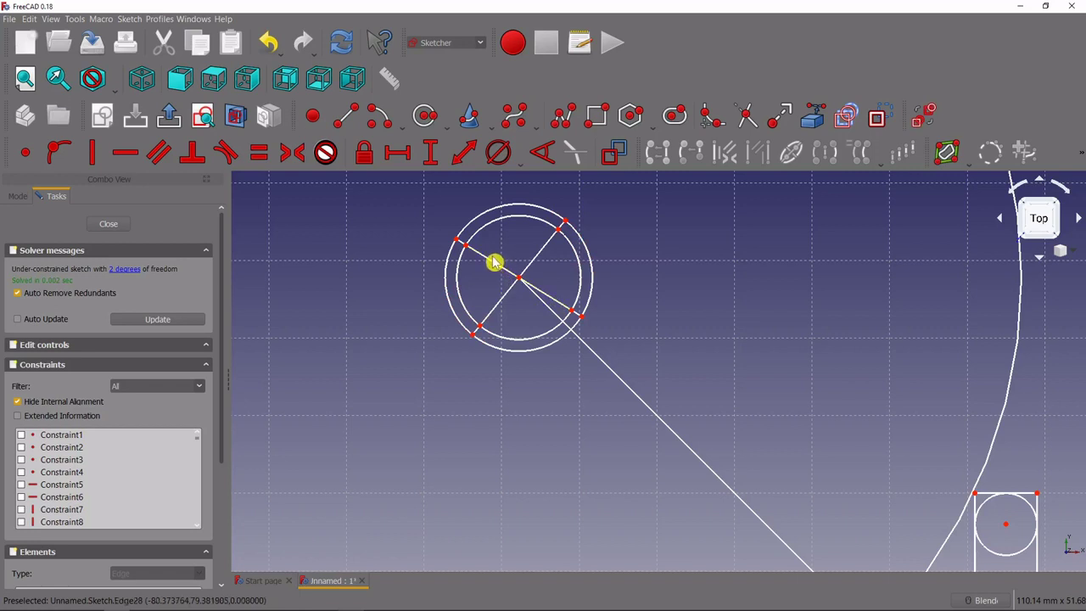
Make the two long middle segments perpendicular and rotate the cross until its lines are nearly horizontal and vertical.
left_click(537, 253)
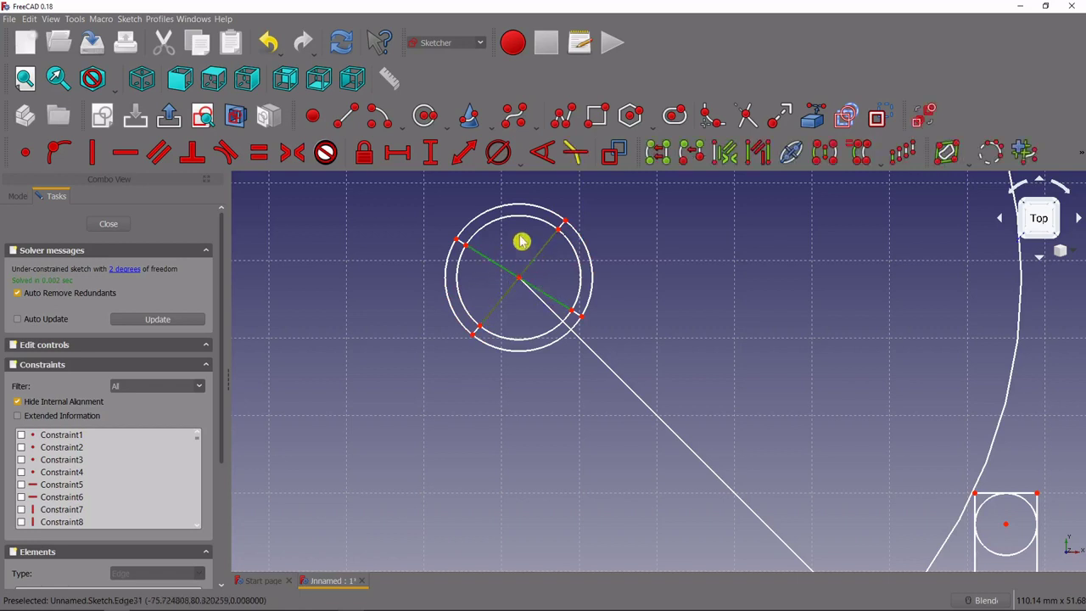
left_click(193, 154)
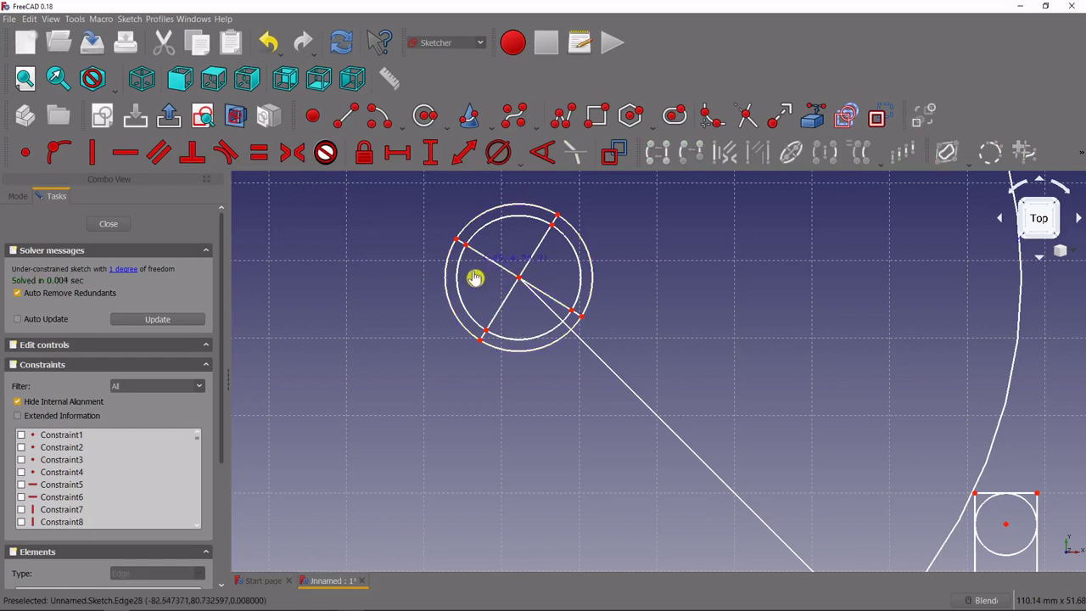
mouse_move(488, 338)
left_mouse_down()
mouse_move(520, 340)
mouse_move(465, 328)
mouse_move(461, 301)
mouse_move(469, 309)
mouse_move(450, 286)
mouse_move(456, 299)
left_mouse_up()
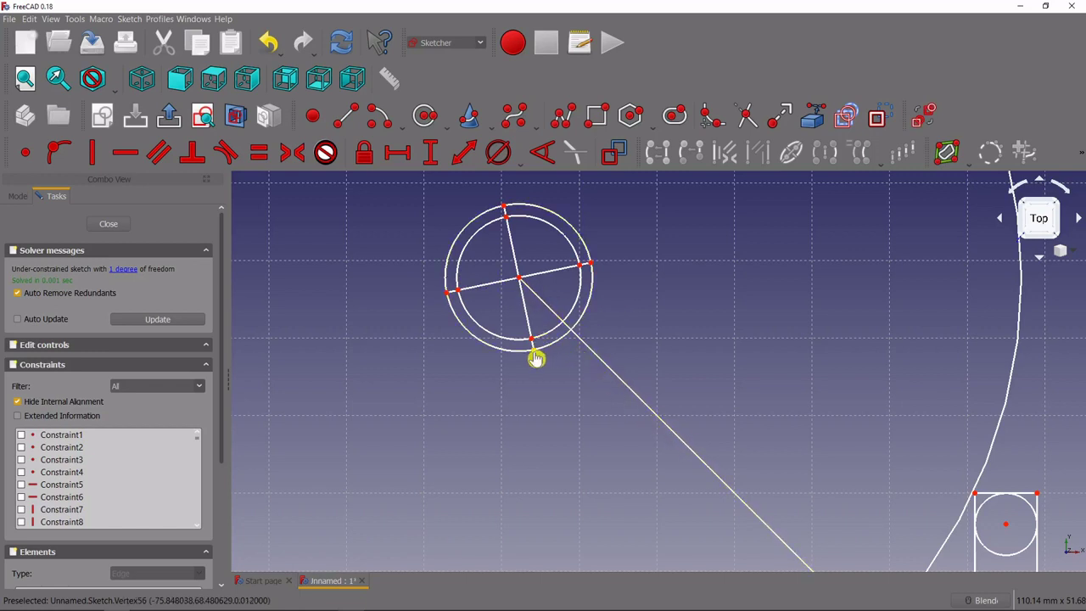
left_click_drag(535, 358, 521, 359)
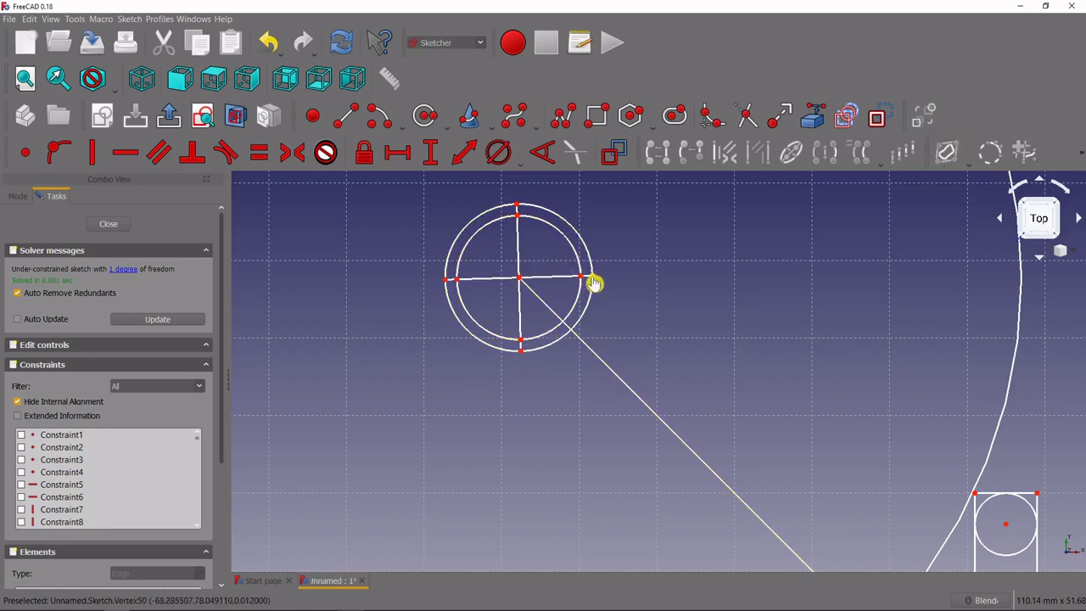
left_click_drag(594, 284, 592, 288)
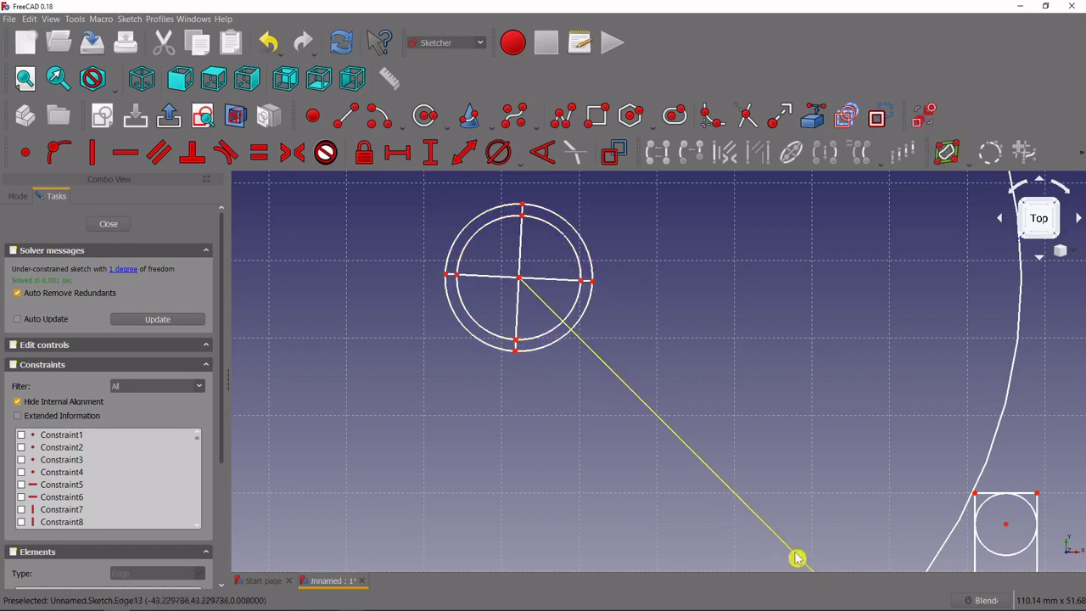
Constrain the angle between the arm's diagonal line and the near-horizontal cross segment to 45°.
left_click(546, 305)
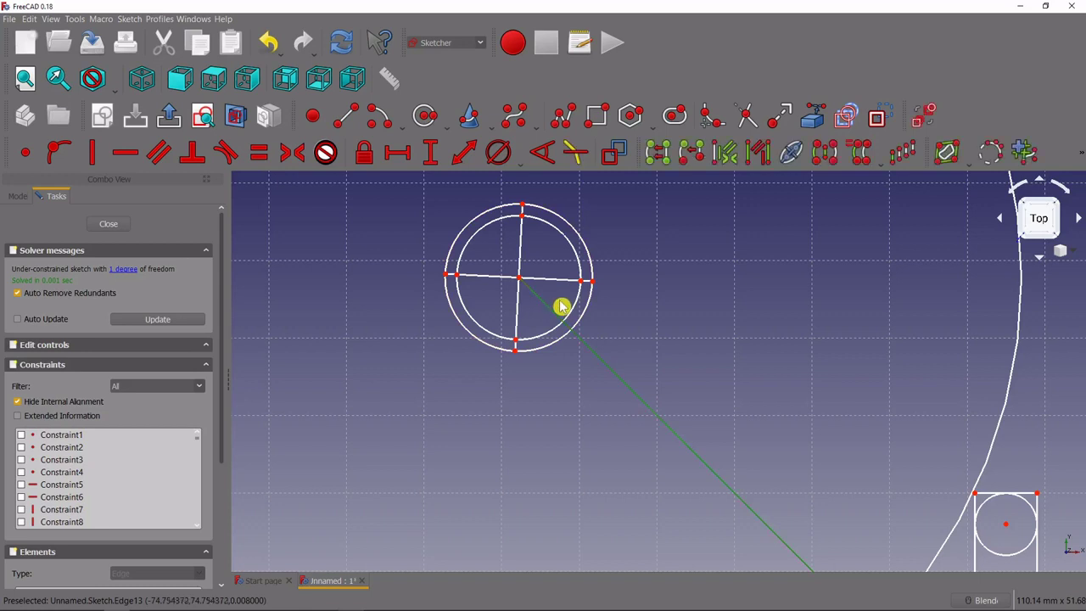
left_click(559, 283)
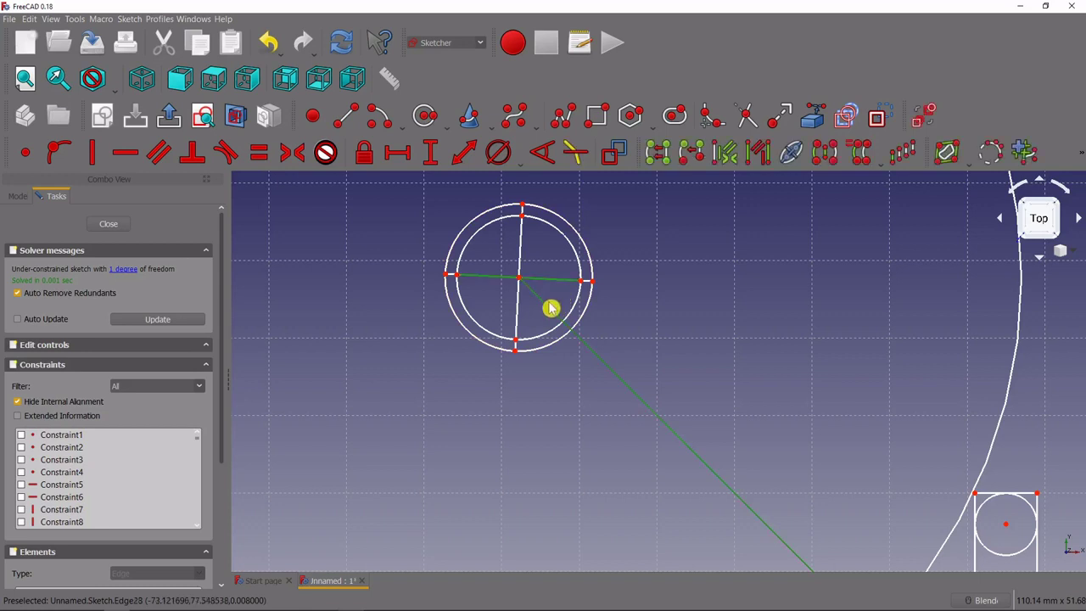
left_click(548, 154)
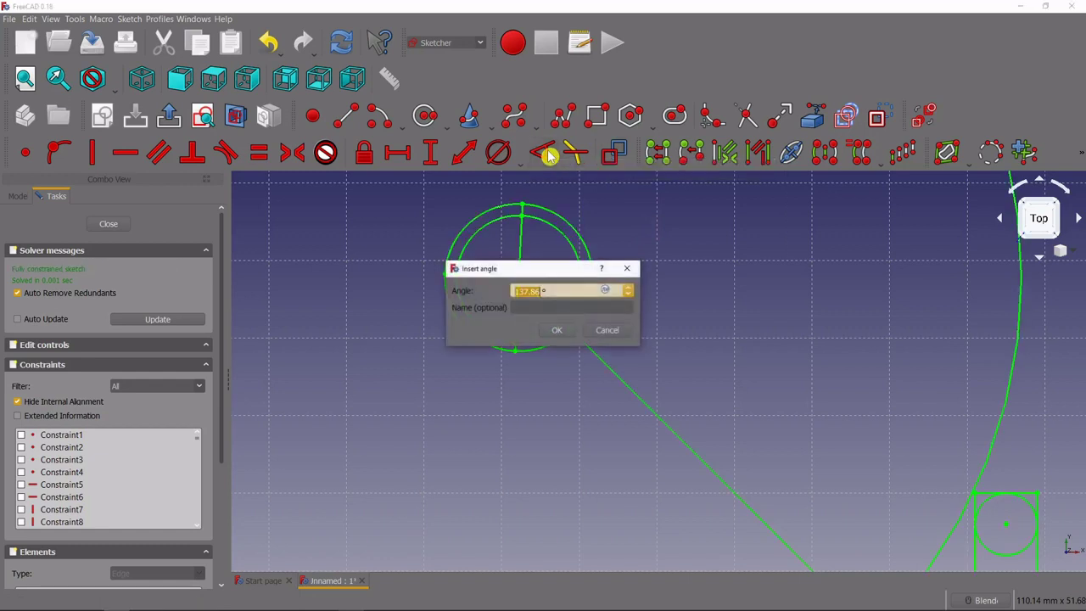
type("45")
left_click(628, 273)
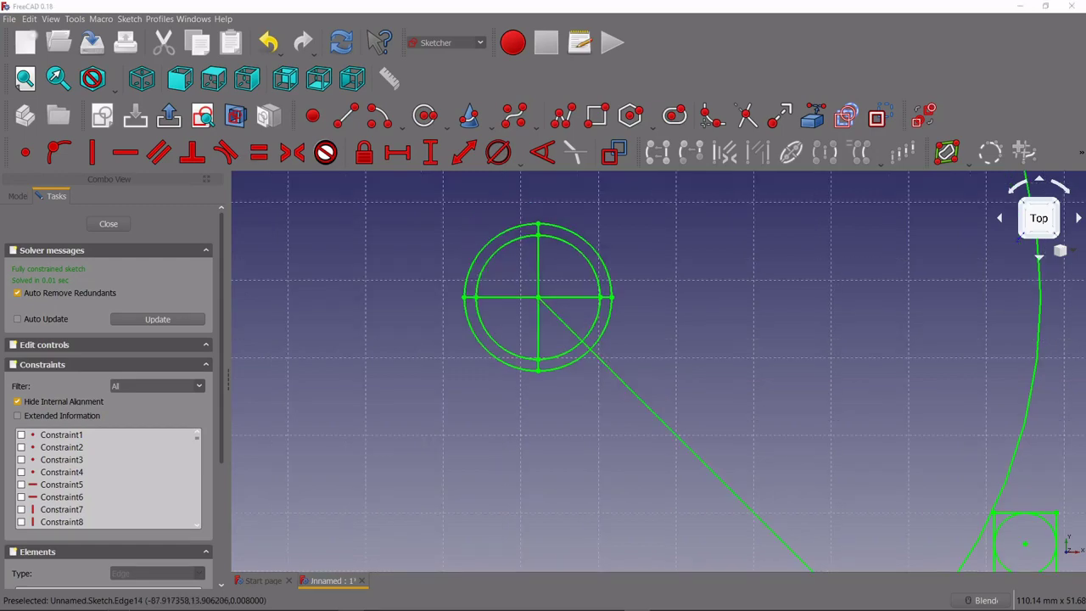
Look over the whole master sketch and finish editing it.
scroll(746, 390, "down", 5)
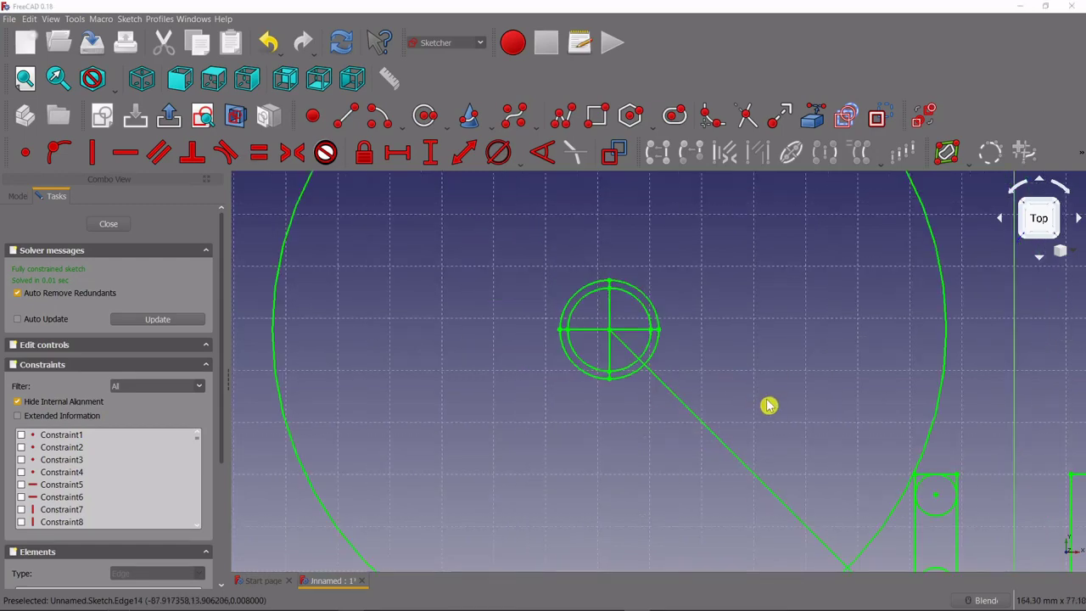
scroll(882, 449, "up", 2)
scroll(890, 475, "down", 3)
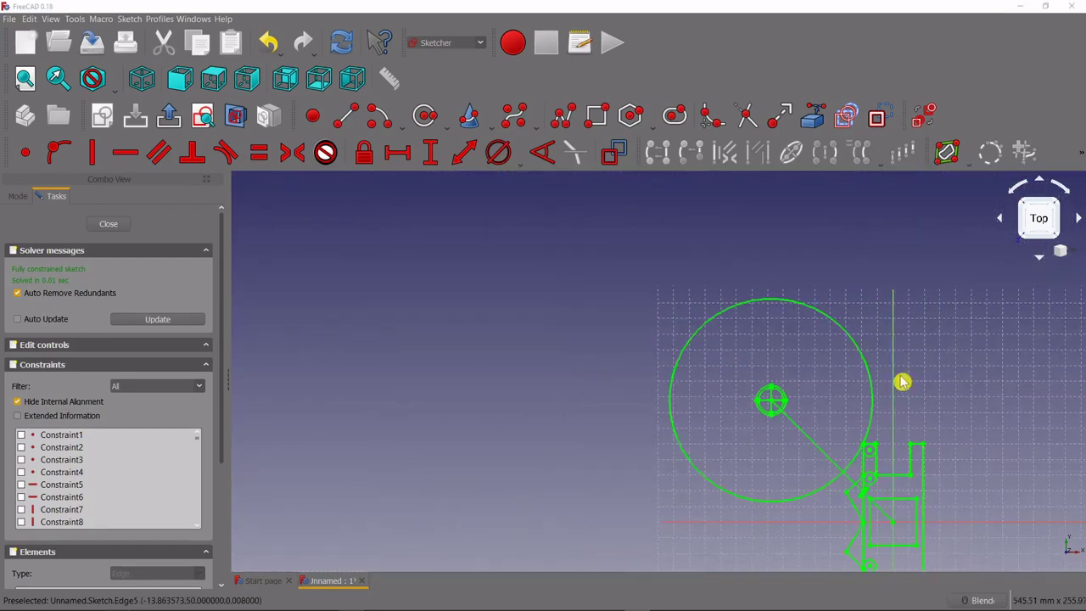
scroll(552, 322, "down", 3)
scroll(673, 365, "up", 3)
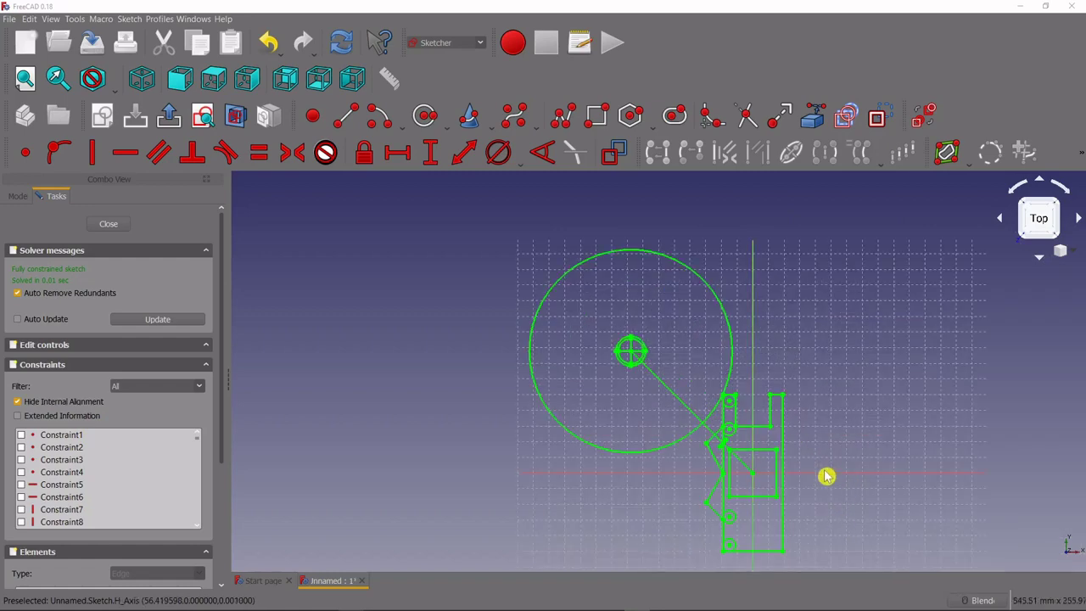
left_click(108, 228)
scroll(526, 460, "down", 5)
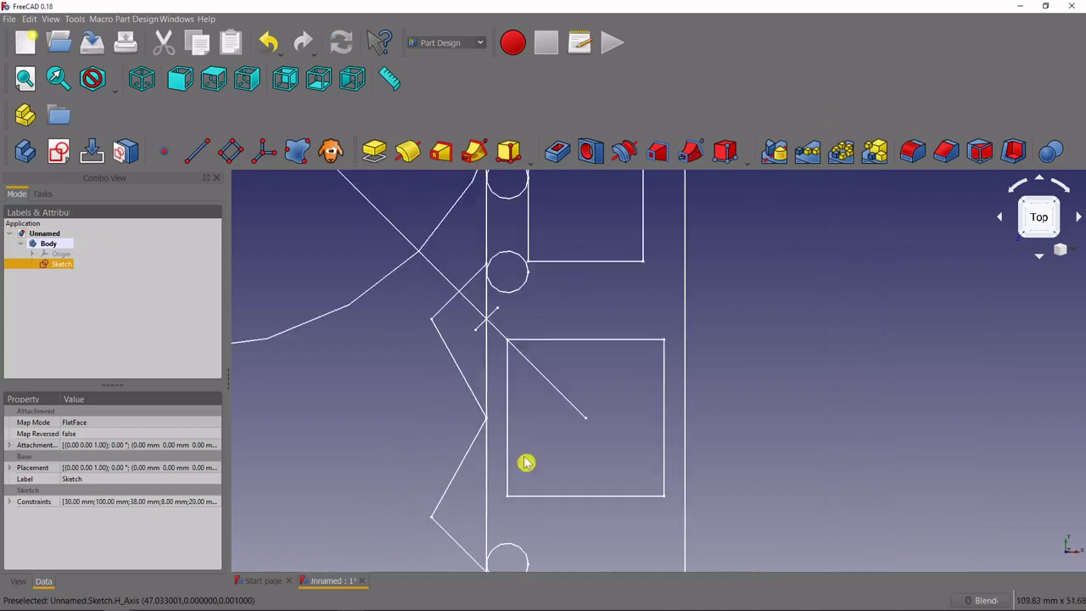
scroll(517, 470, "down", 2)
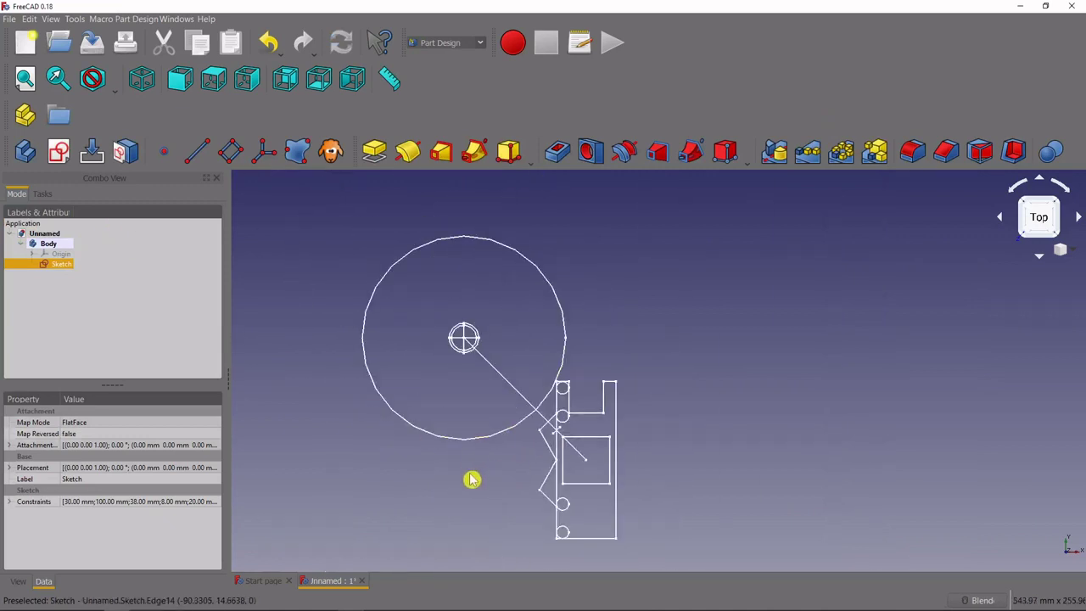
scroll(471, 479, "up", 2)
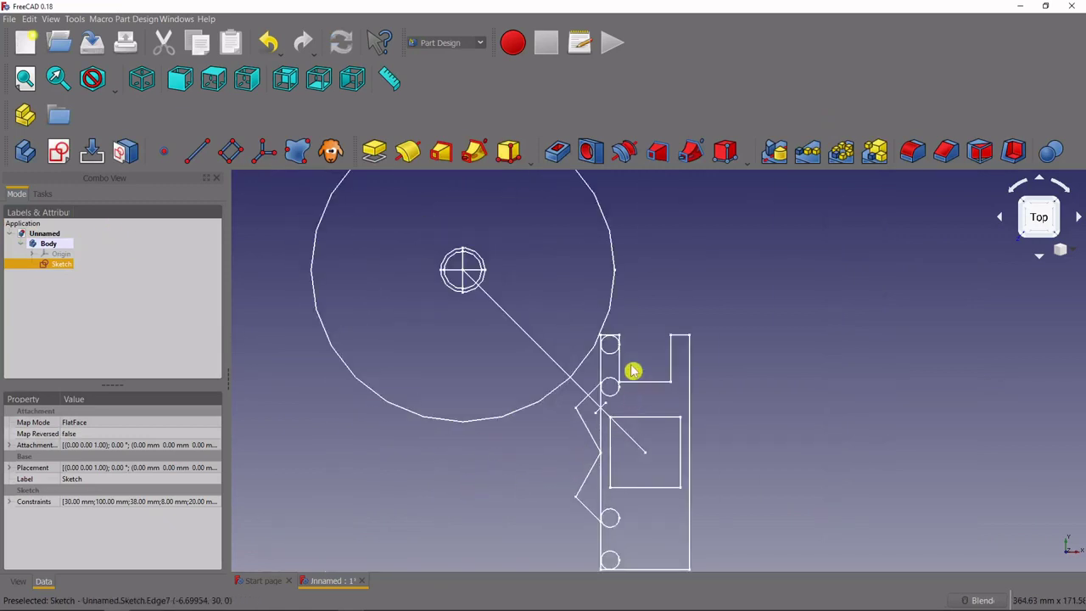